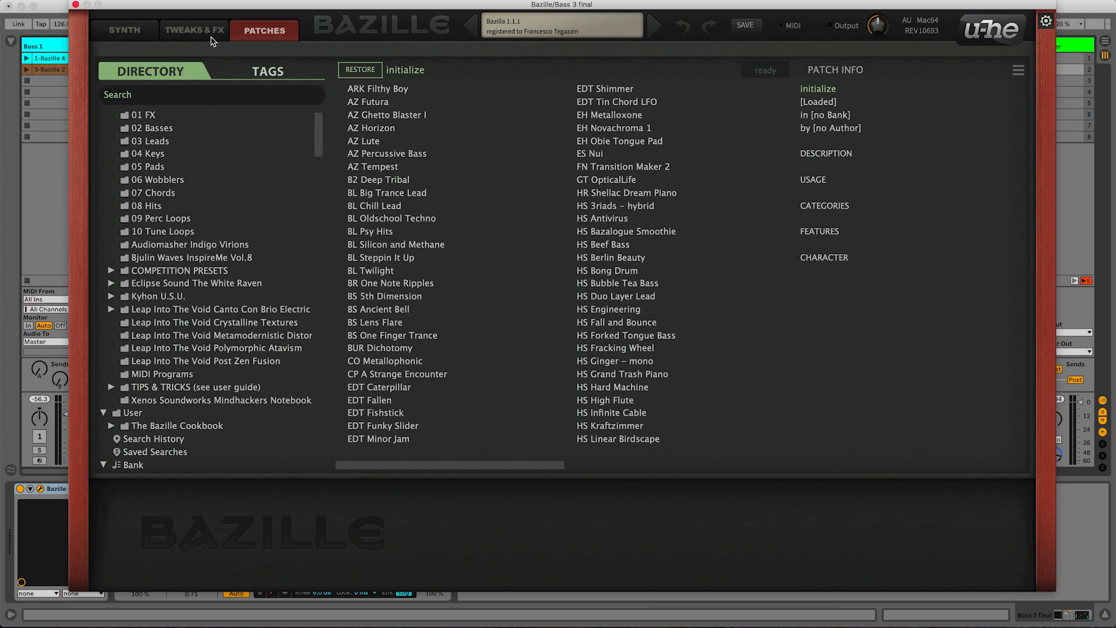
Look over the synth and the tweaks and effects pages of the Bass 3 final synth, including its sequencer.
click(137, 32)
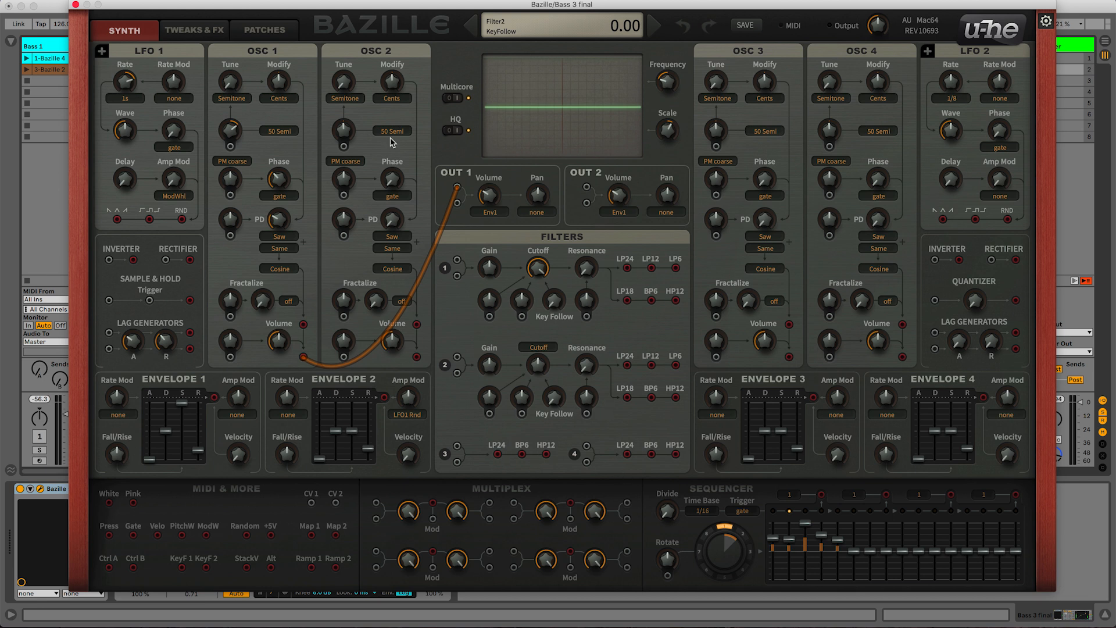
click(198, 30)
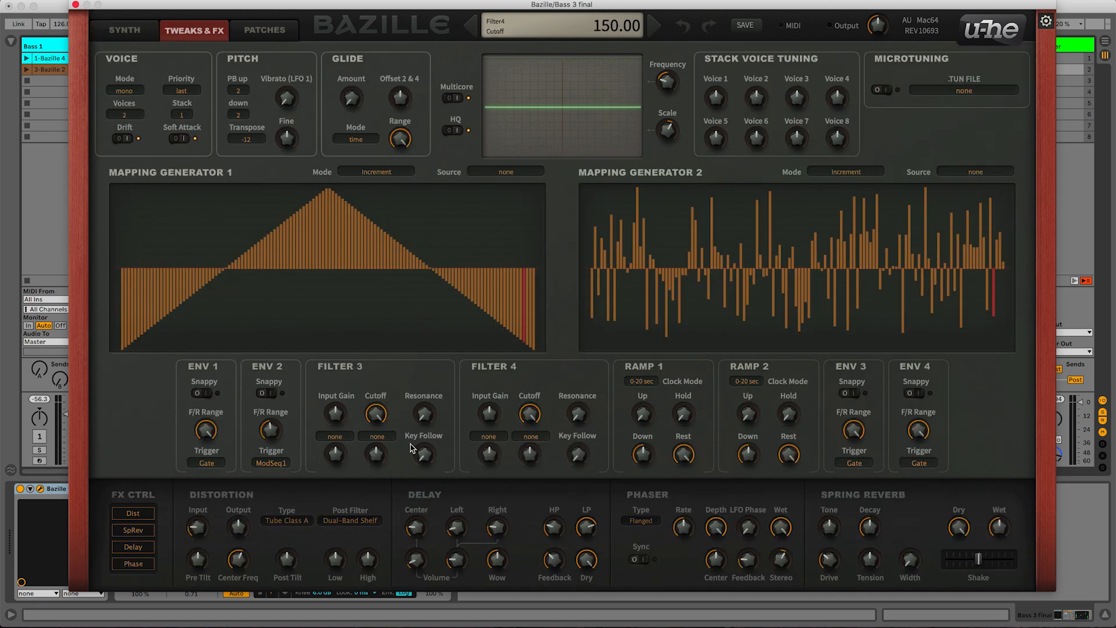
click(123, 32)
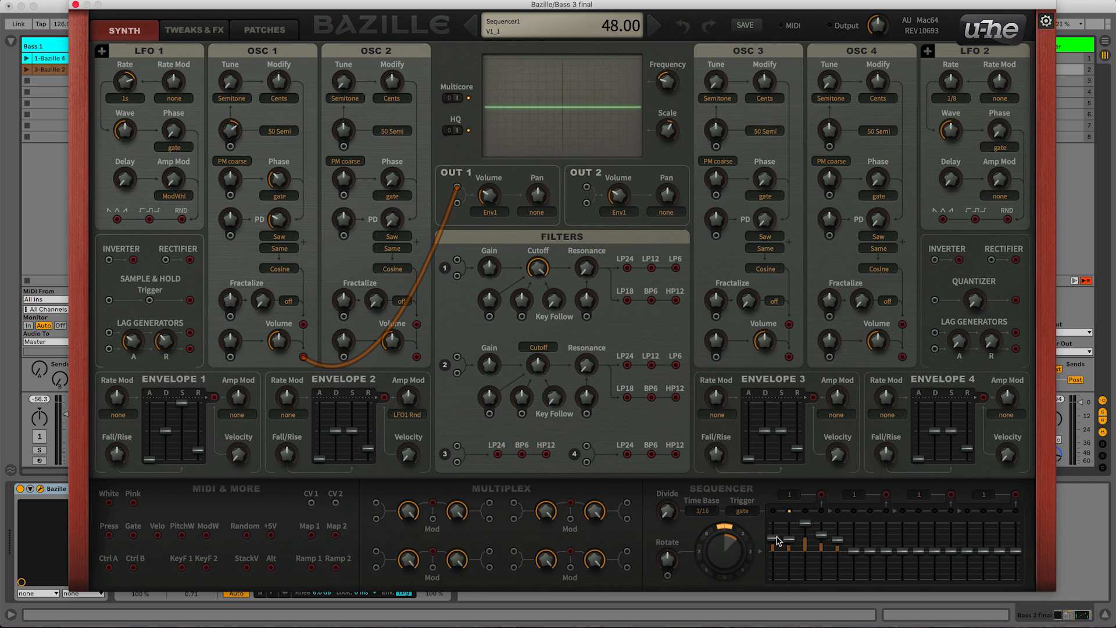
mouse_move(726, 560)
mouse_down()
mouse_move(733, 615)
mouse_move(716, 414)
mouse_move(723, 602)
mouse_move(713, 490)
mouse_move(707, 570)
mouse_up()
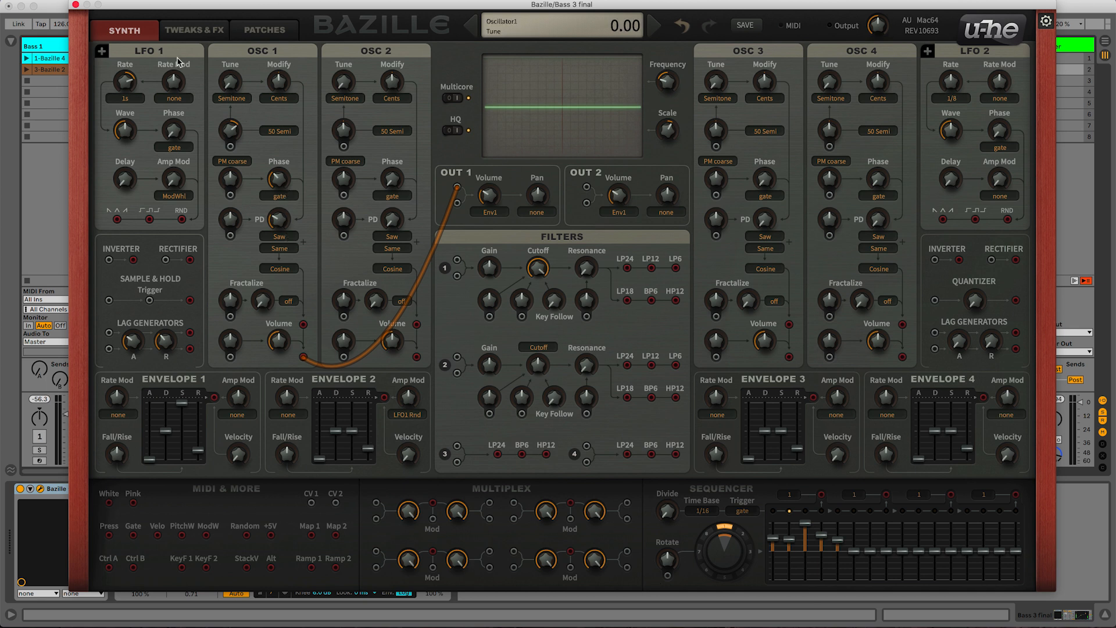
Review the trigger source options for Envelope 1 and Envelope 2 without changing them.
click(182, 31)
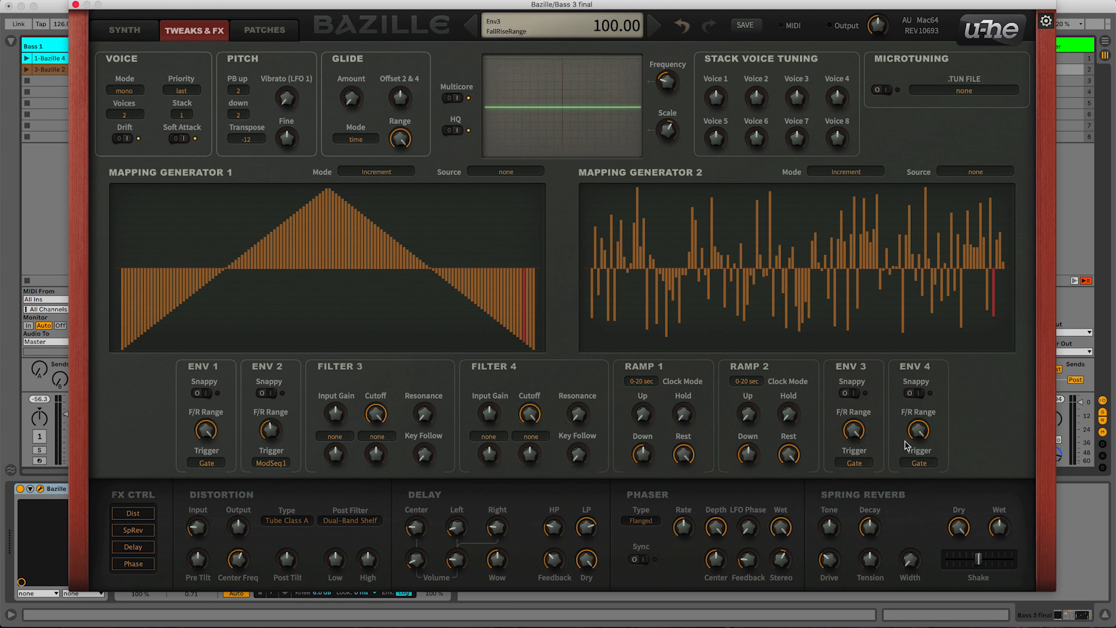
click(208, 463)
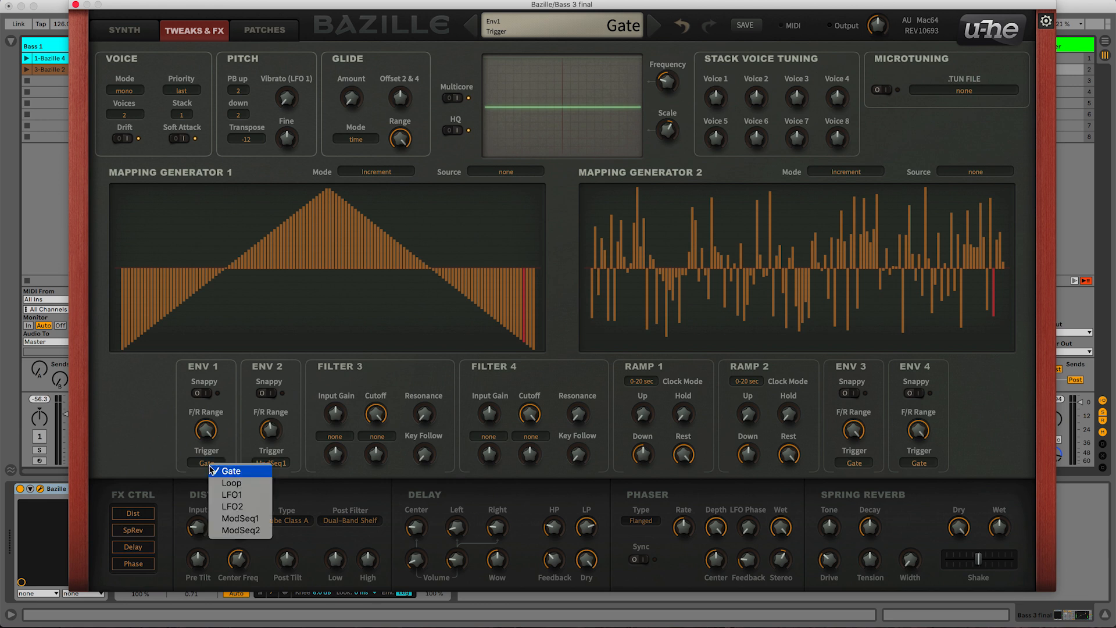
click(198, 464)
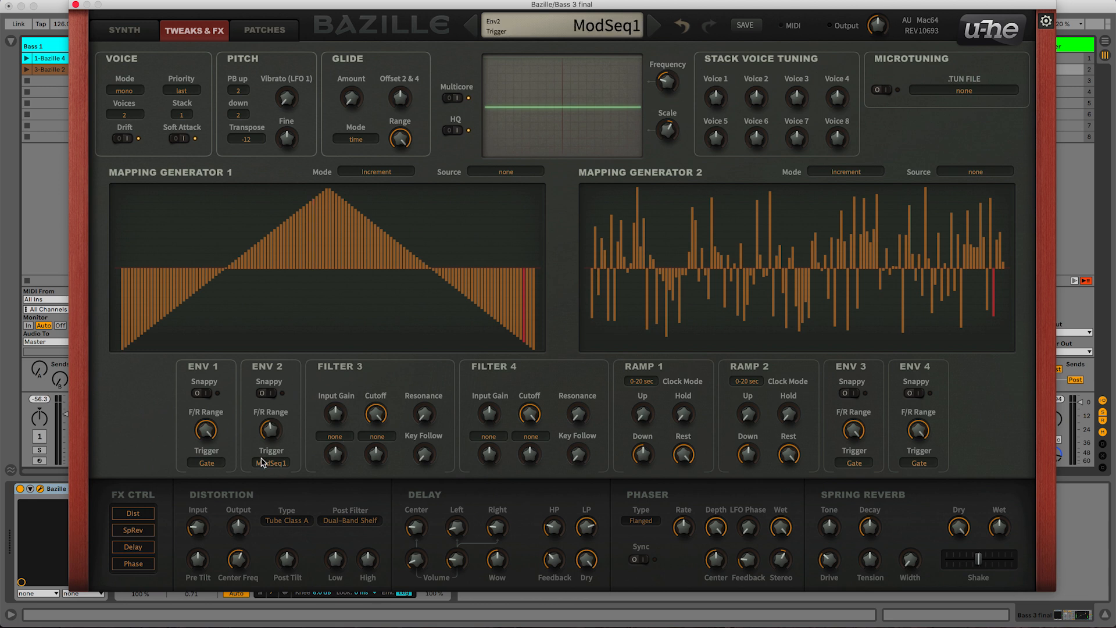
click(271, 463)
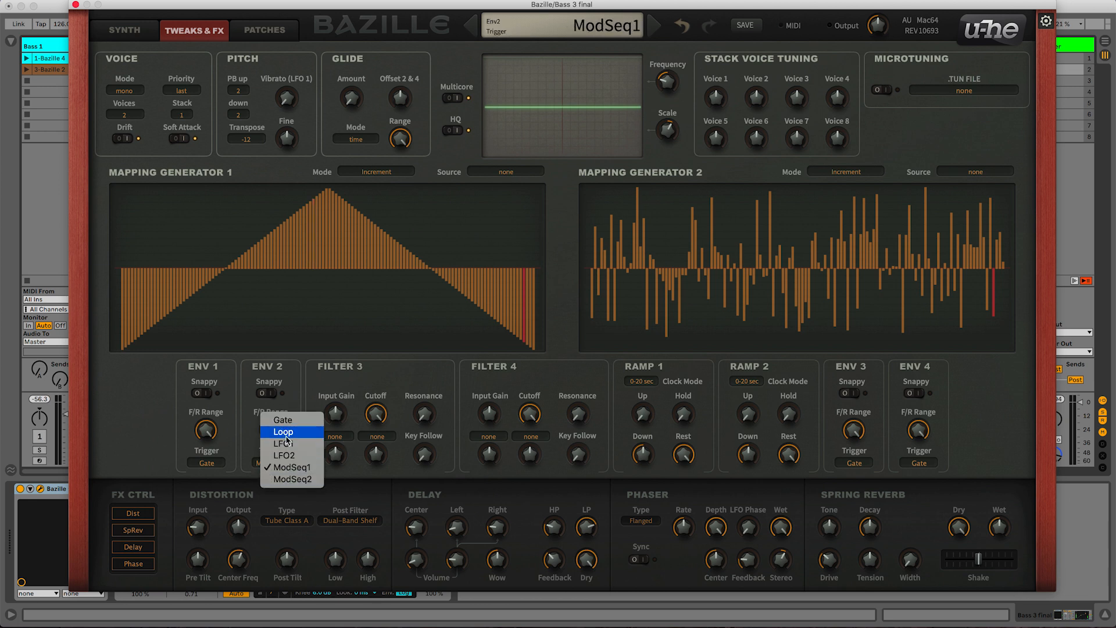
click(137, 378)
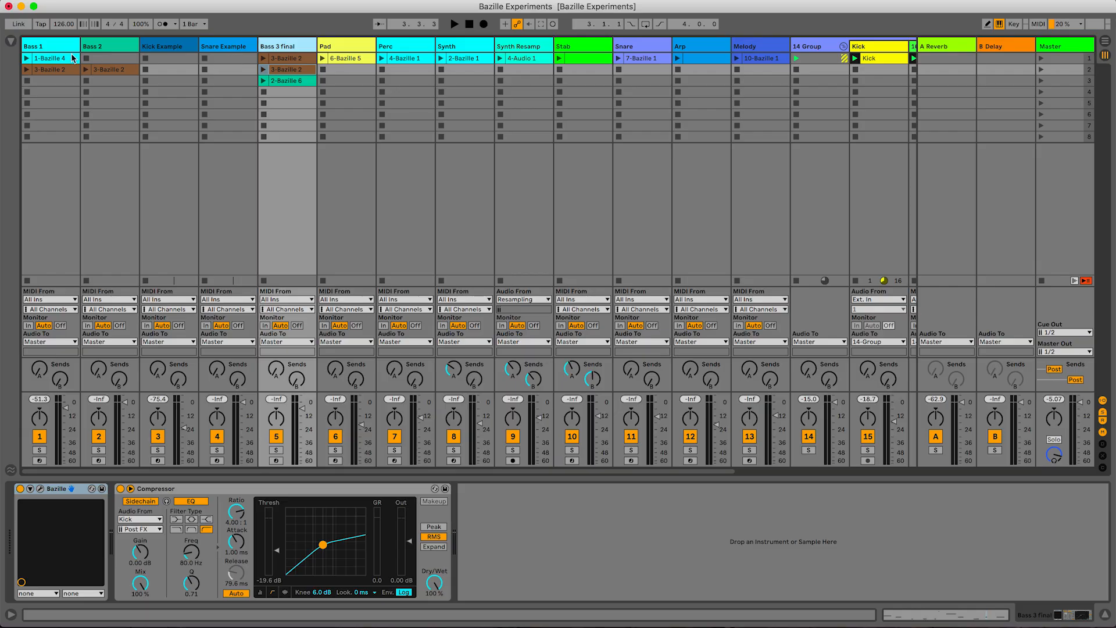
Audition the 1-Bazille 4 clip on the Bass 1 track, close its synth window and stop playback.
click(28, 59)
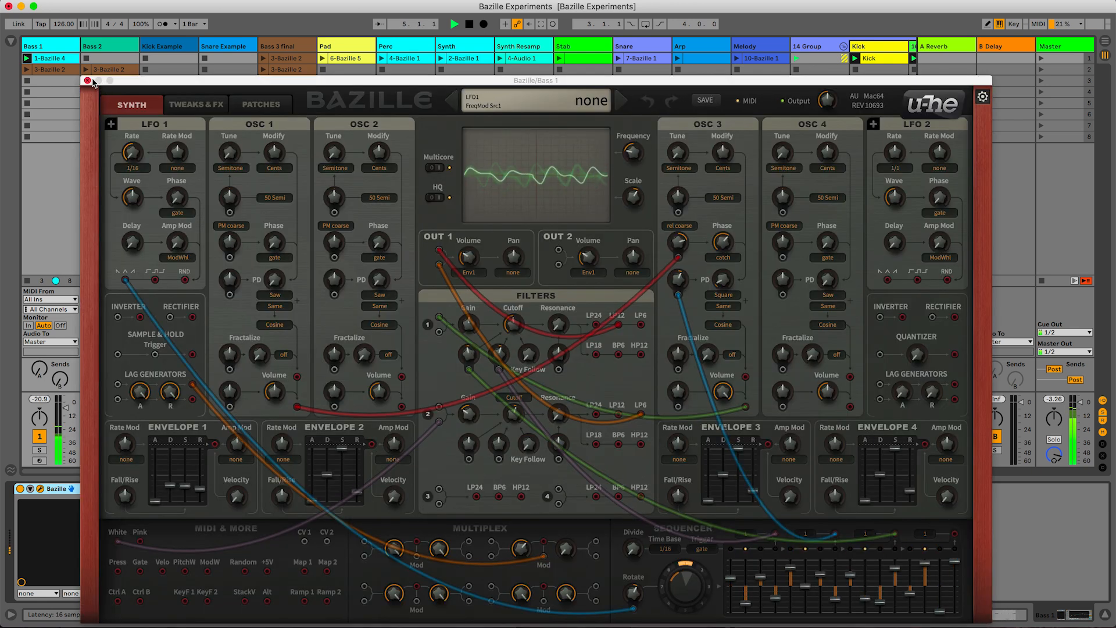
click(87, 80)
click(26, 81)
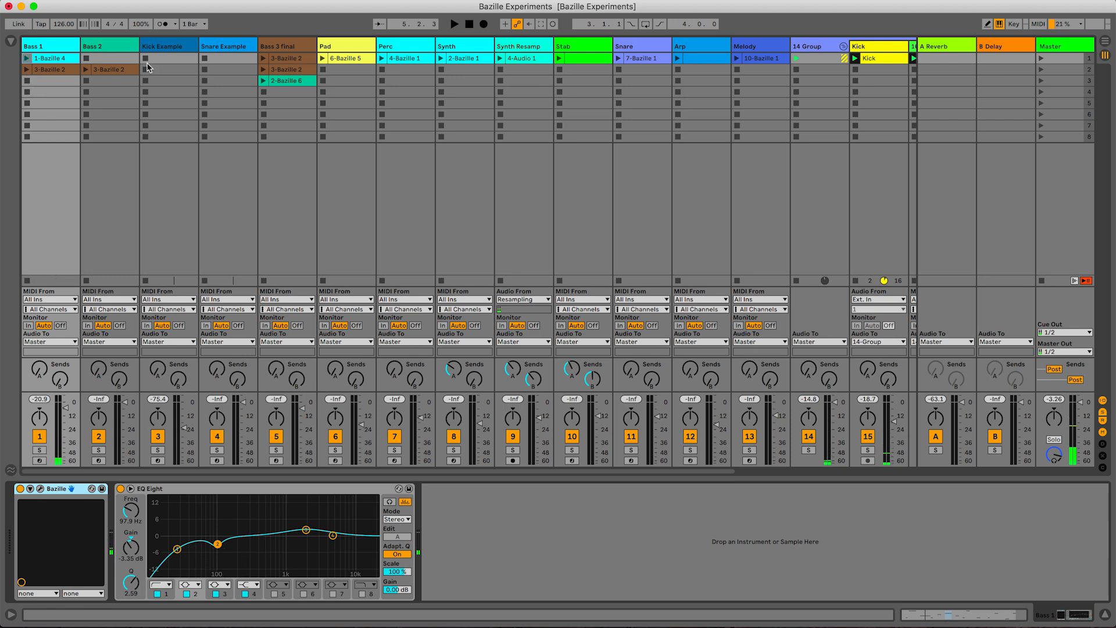
Play the 3-Bazille 2 clip on the Bass 3 final track and open that track's Bazille window.
click(263, 70)
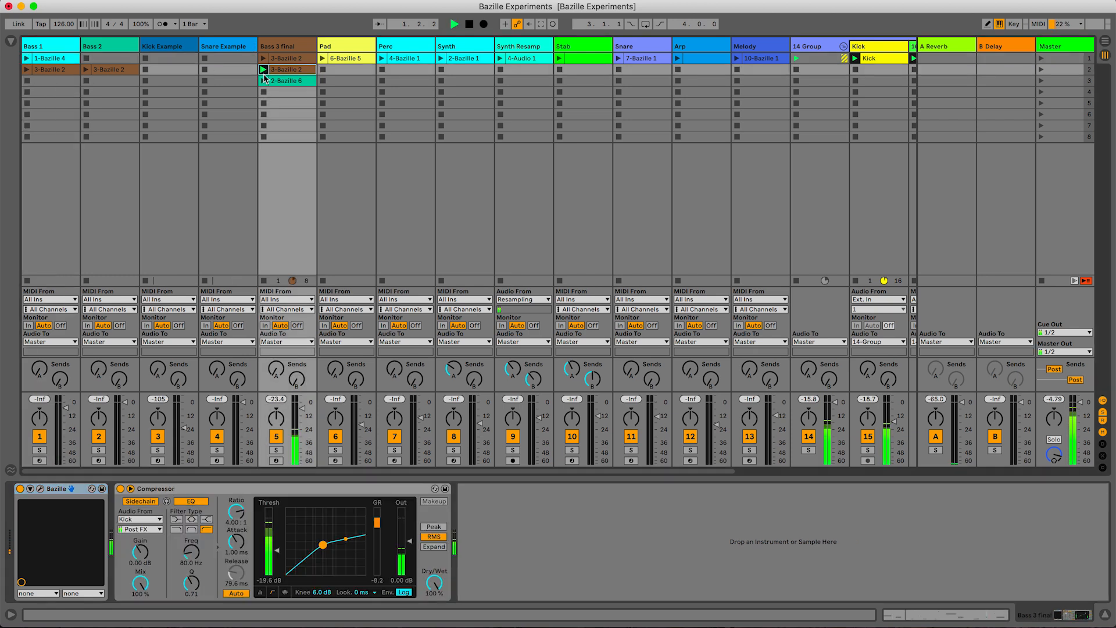
click(40, 488)
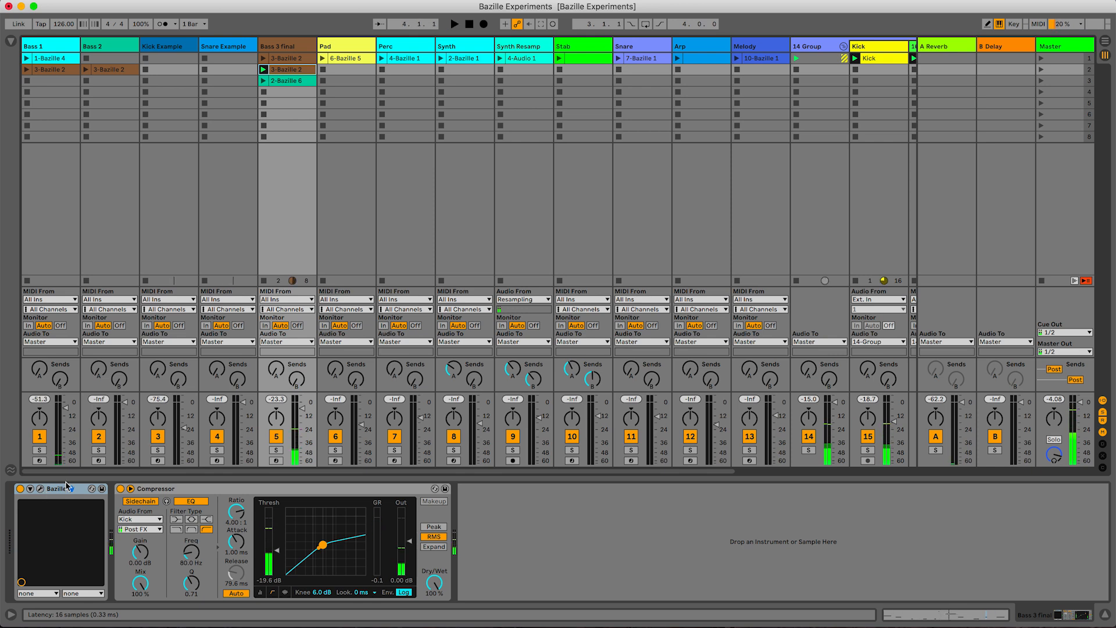
mouse_move(245, 226)
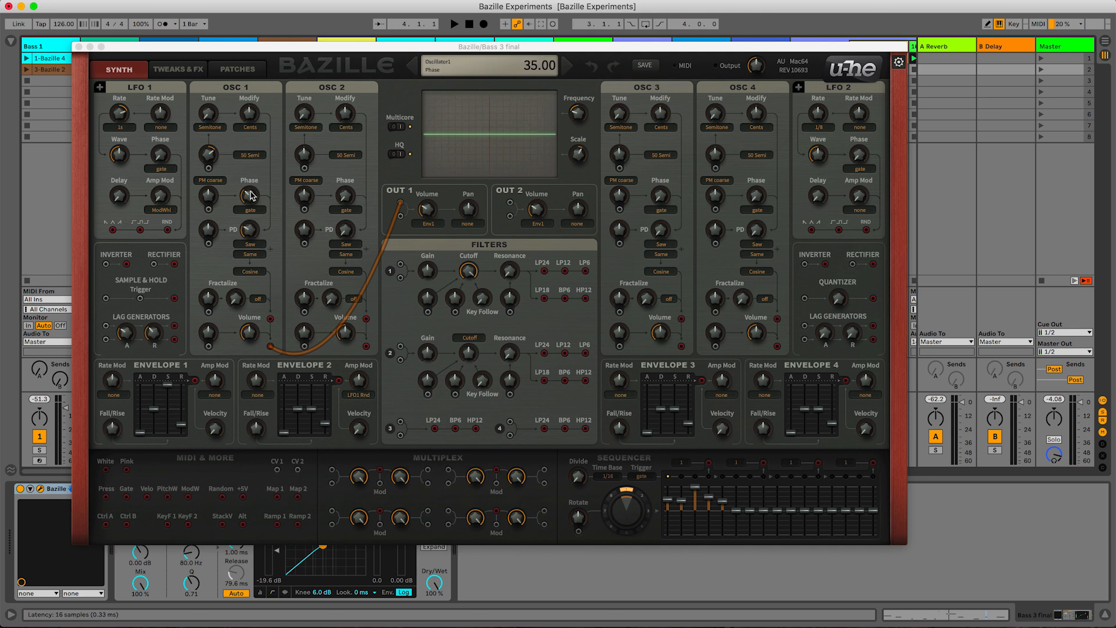
Reset oscillator 1's phase, raise its phase distortion (PD) to 100 and audition the sound.
double_click(249, 195)
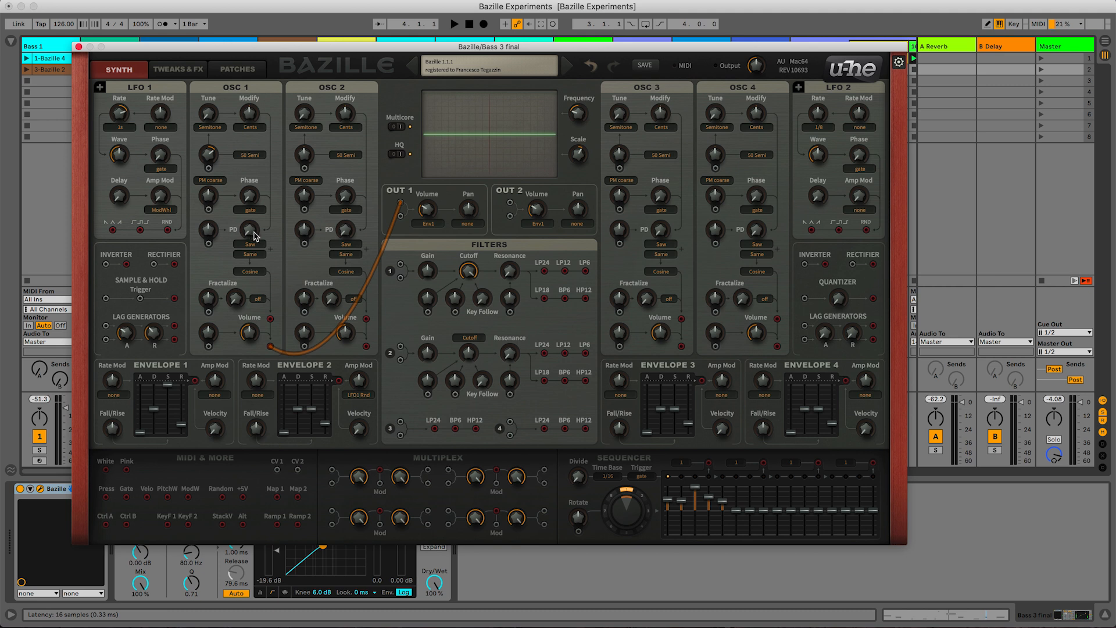
drag(253, 235, 254, 177)
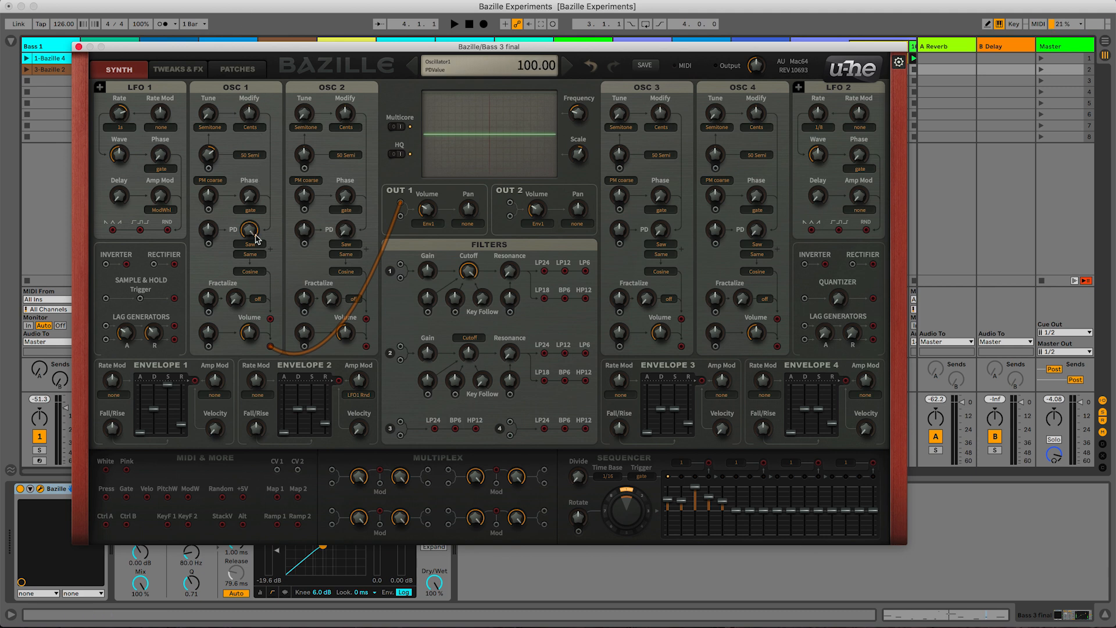
key(space)
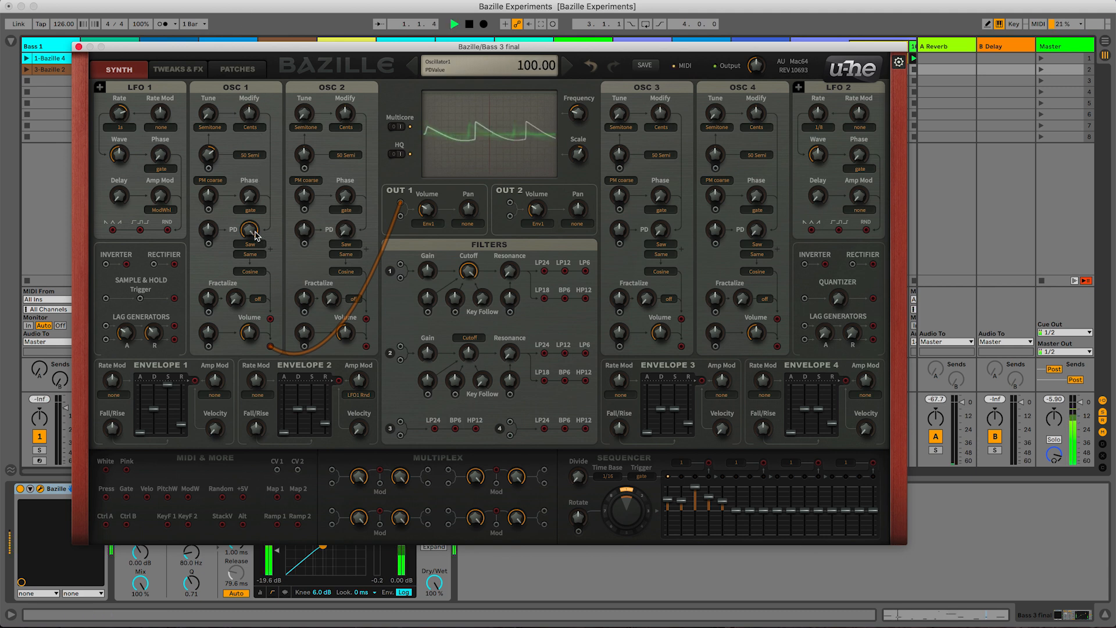
key(space)
Scale the Bazille interface to 130% and reposition its window so the whole synth is visible.
right_click(280, 109)
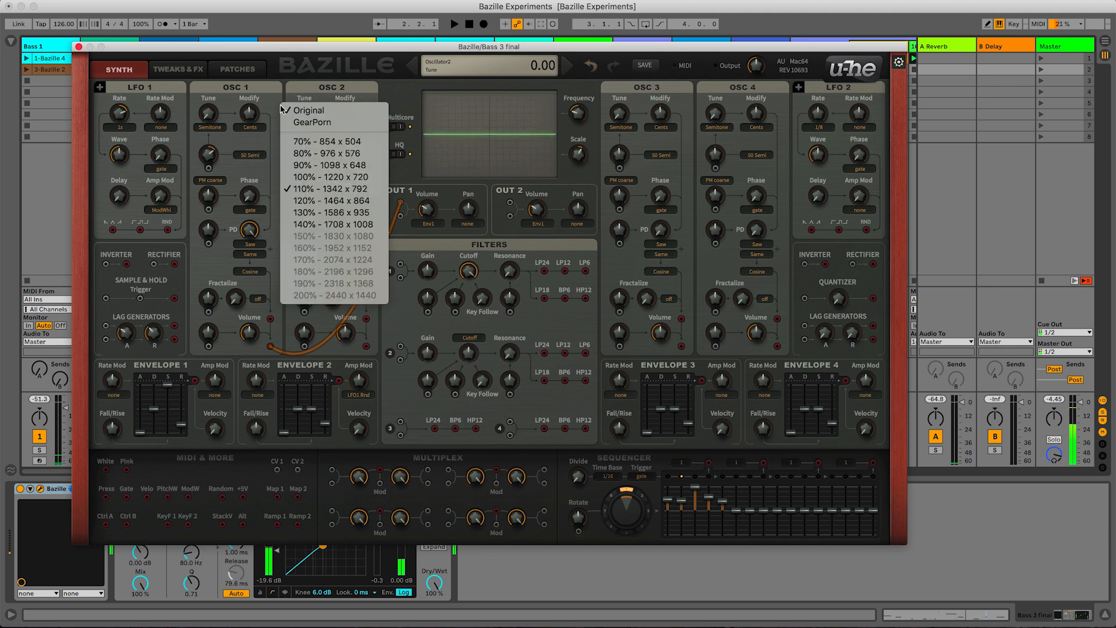
click(308, 213)
drag(369, 51, 350, 9)
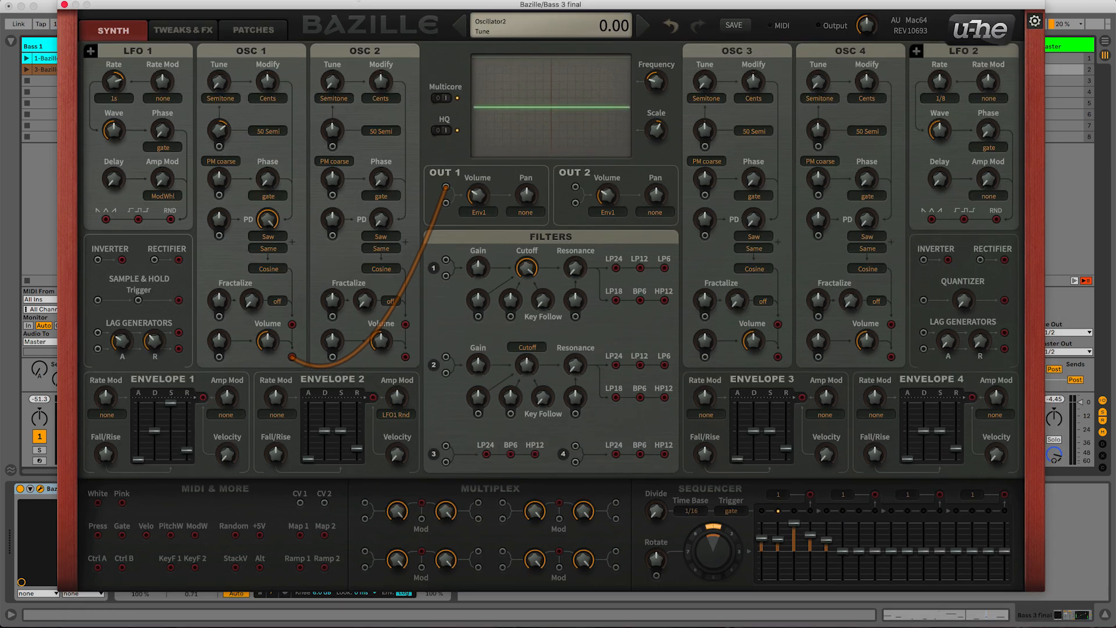
Try the 2Pulse and Impulse phase distortion waves on oscillator 1 and return it to Saw.
scroll(261, 220, down, 10)
scroll(267, 220, down, 10)
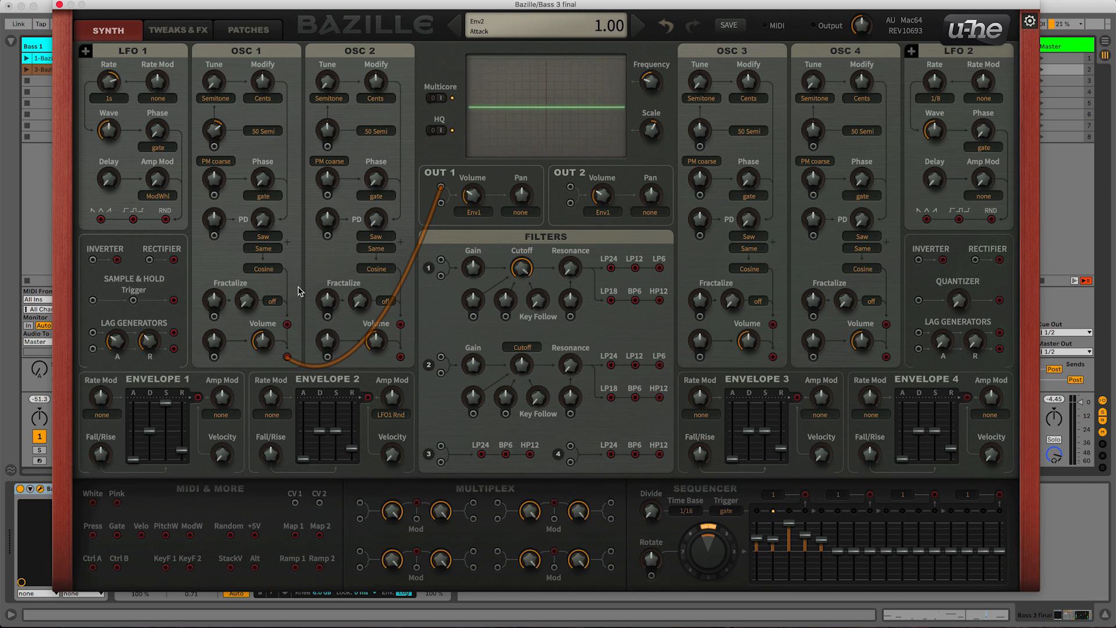
click(278, 237)
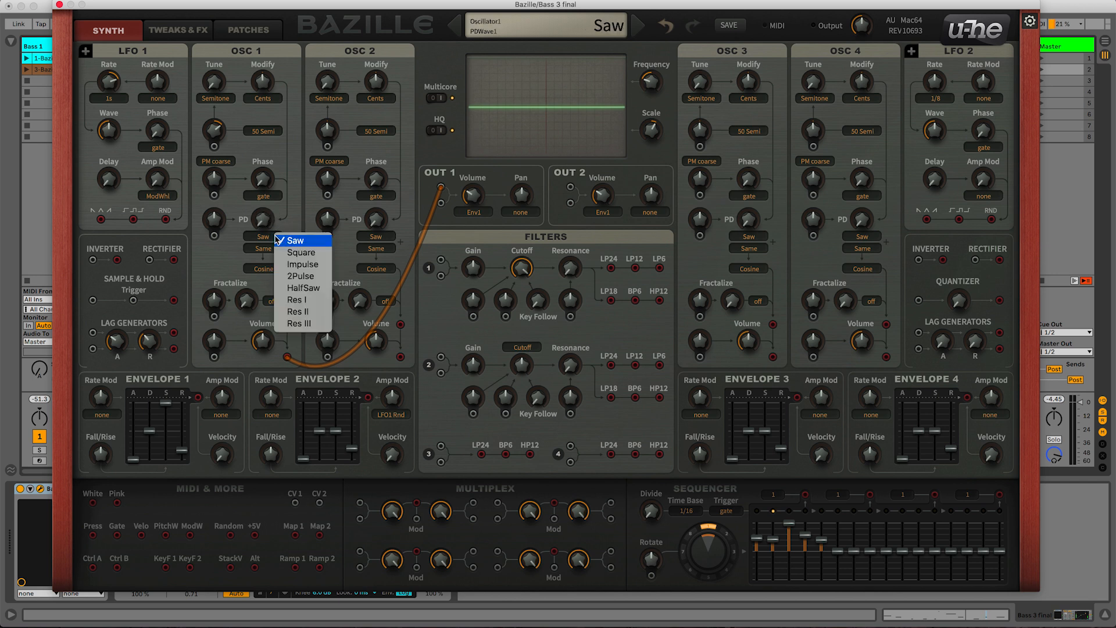
click(288, 276)
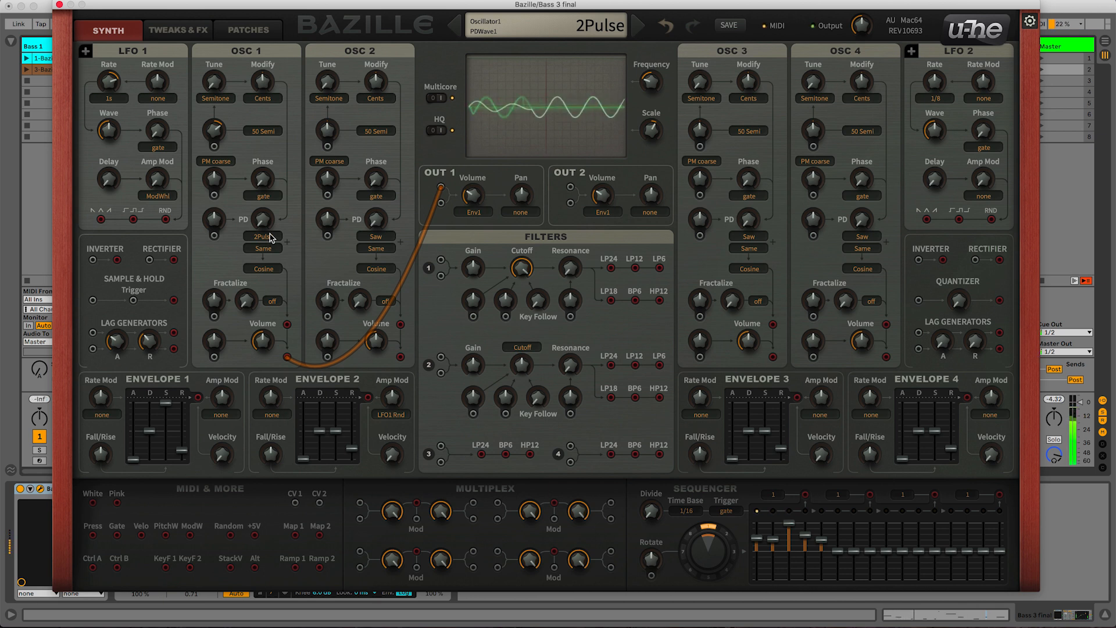
click(270, 238)
click(286, 228)
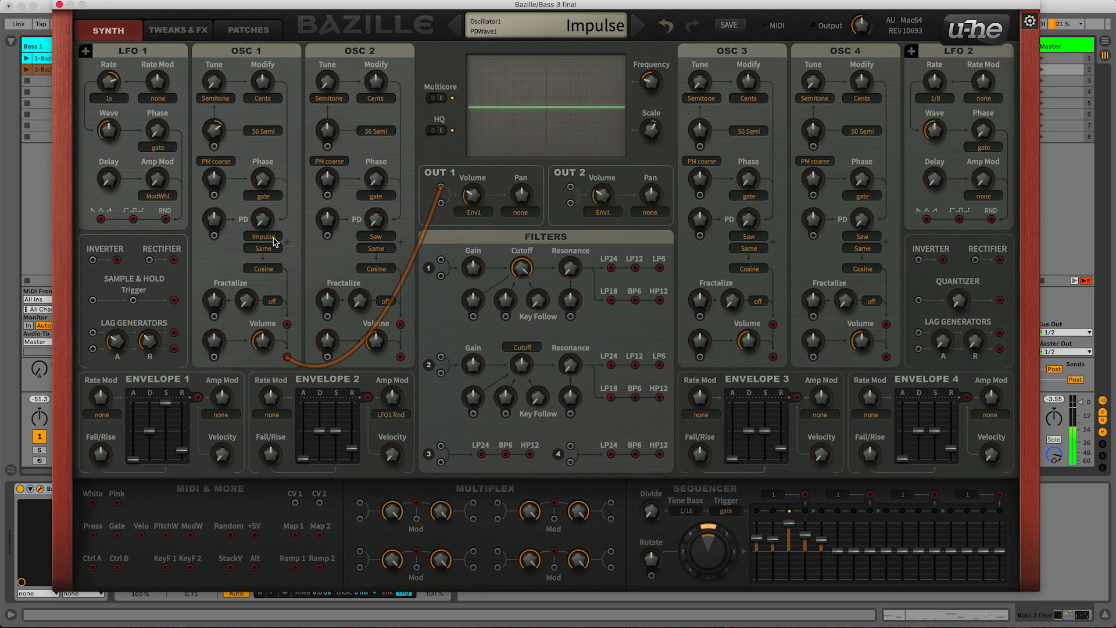
click(277, 238)
click(284, 222)
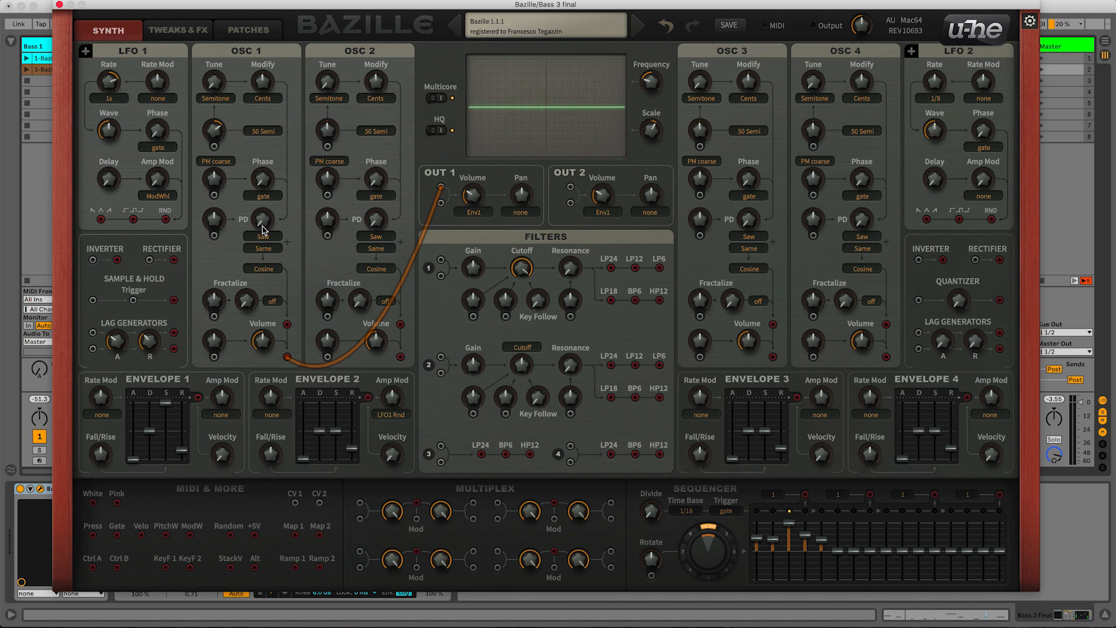
Raise oscillator 1's phase distortion partway, try its phase at 78 and reset the phase.
drag(262, 229, 254, 168)
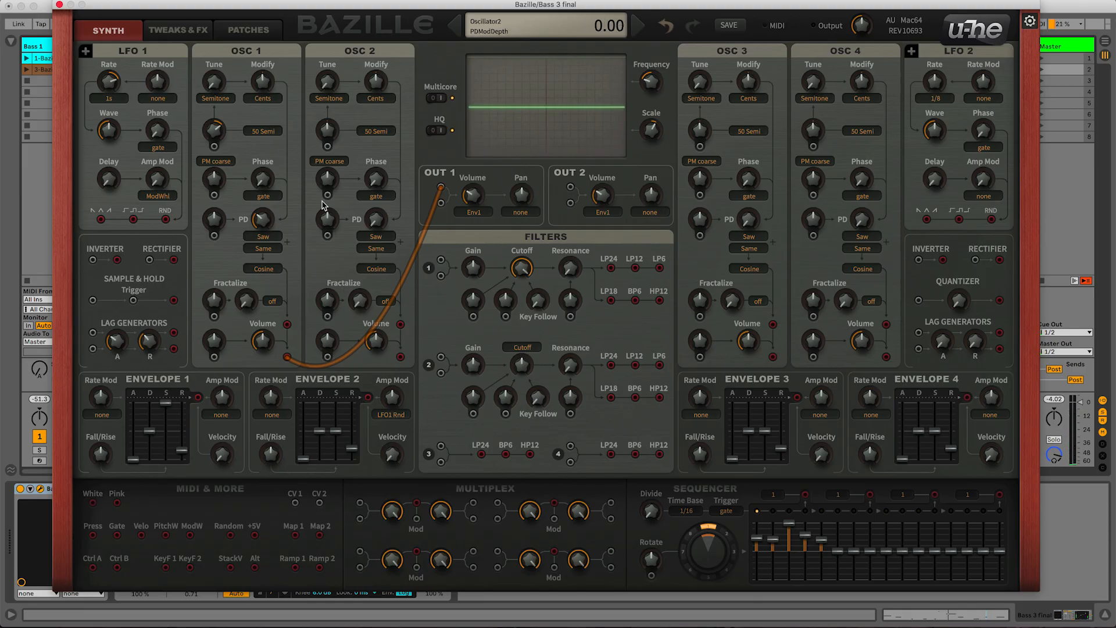
drag(254, 88, 259, 157)
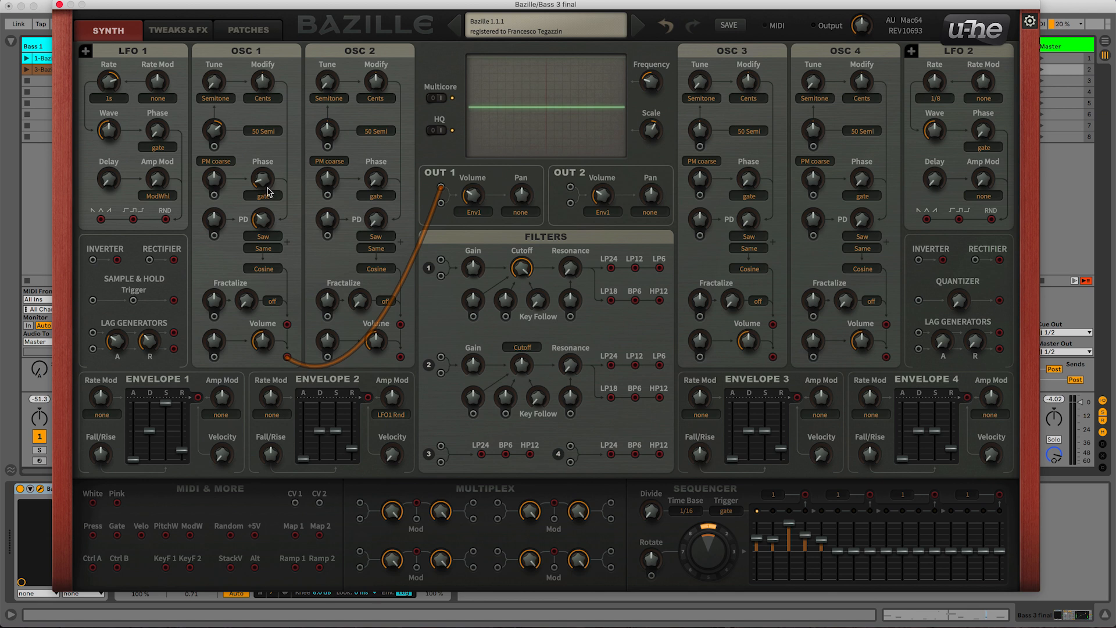
drag(266, 182, 254, 135)
drag(265, 184, 283, 123)
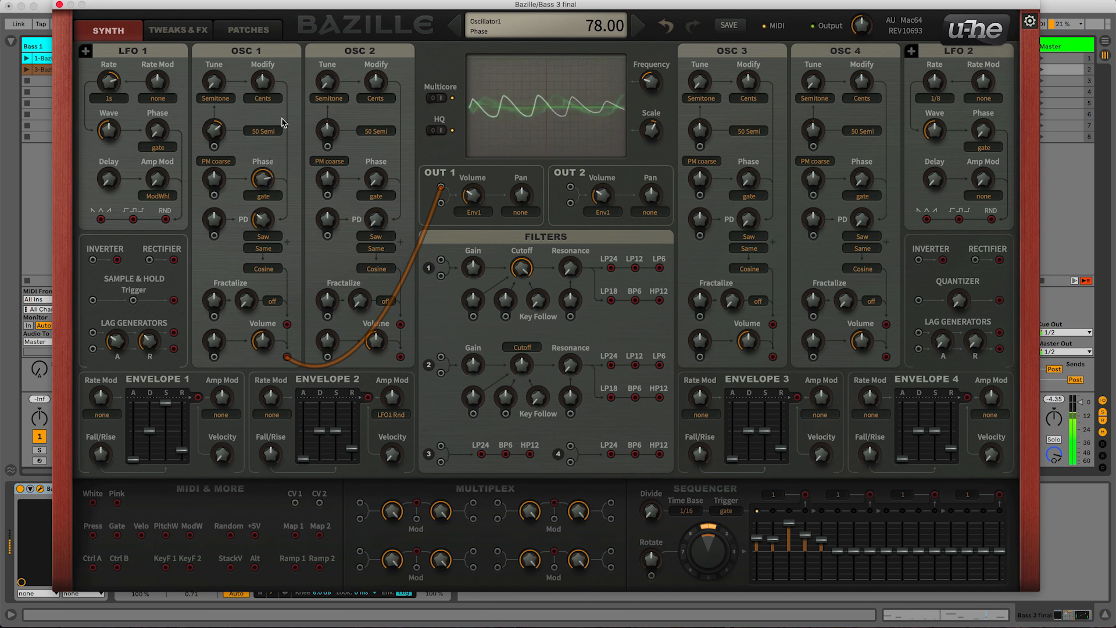
double_click(264, 178)
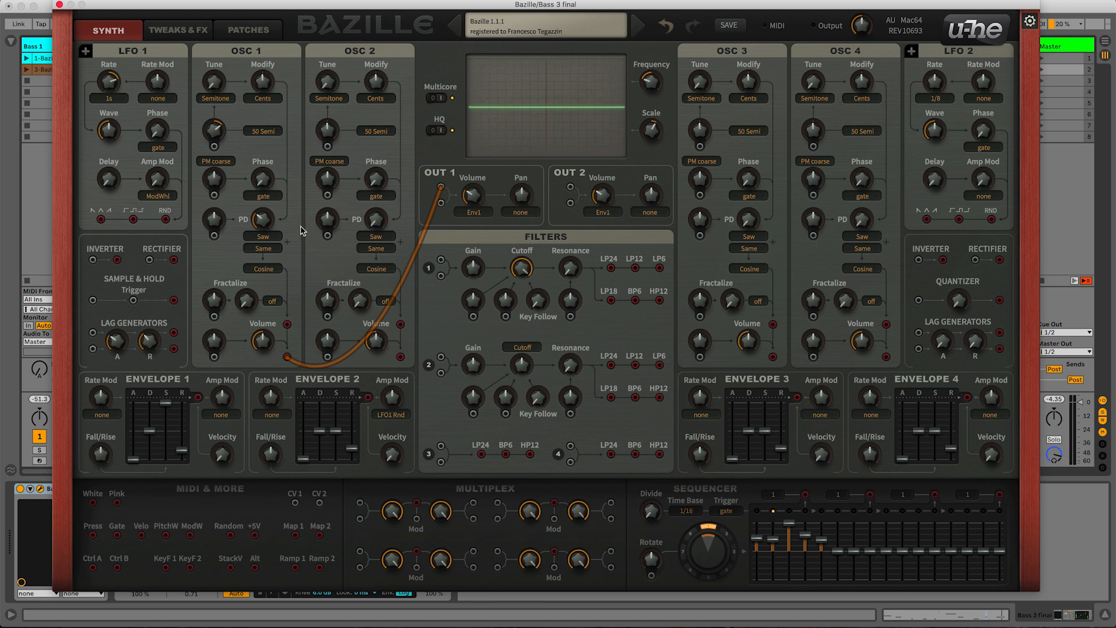
Close the Bass 3 final synth window, play the Synth track's 2-Bazille 1 clip and open its notes.
click(59, 4)
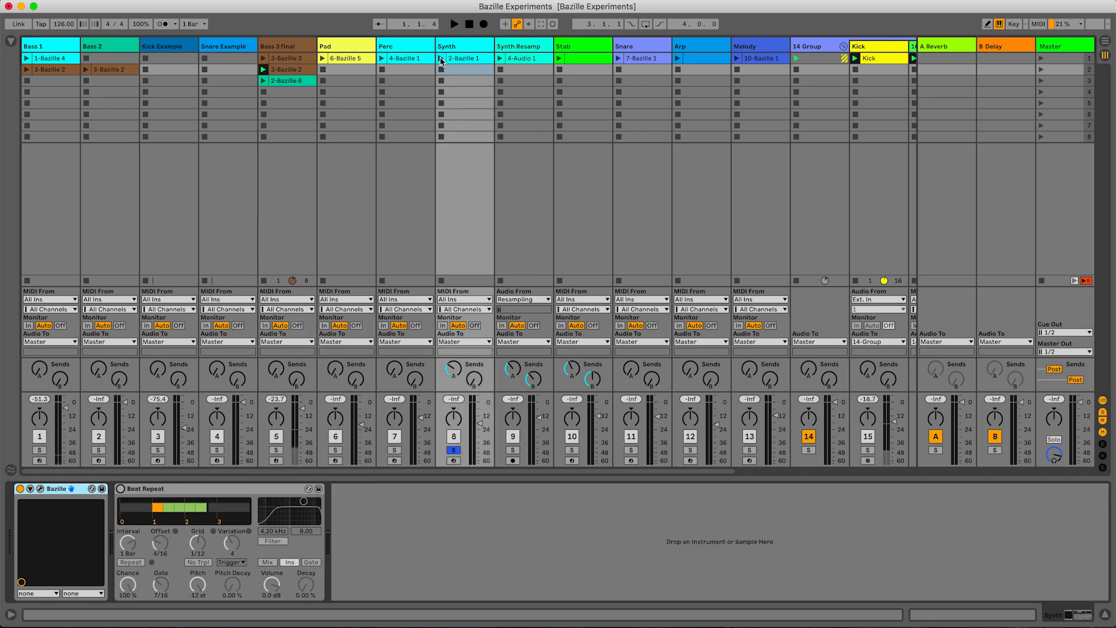
click(440, 58)
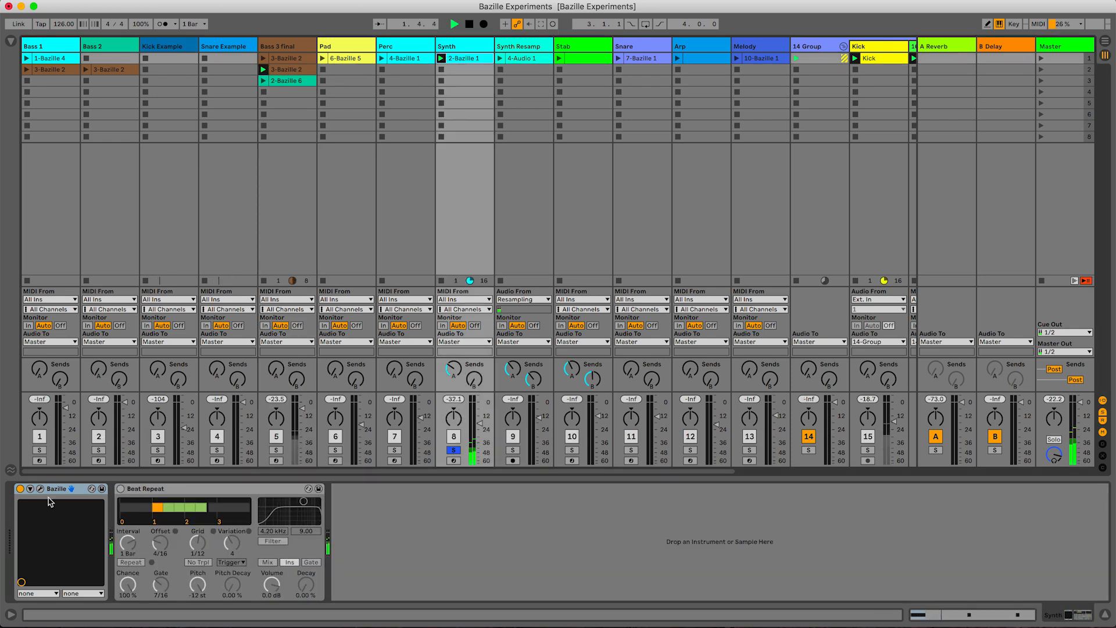
double_click(473, 59)
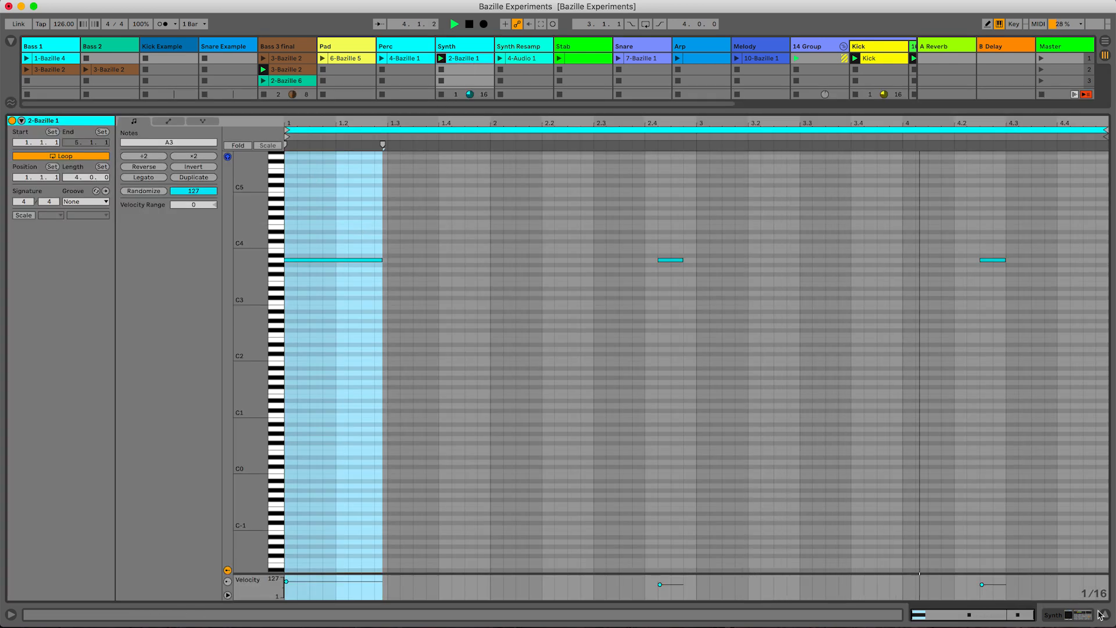
Return to the Synth track's devices, open its Bazille window and move it clear of Beat Repeat.
key(alt+super+l)
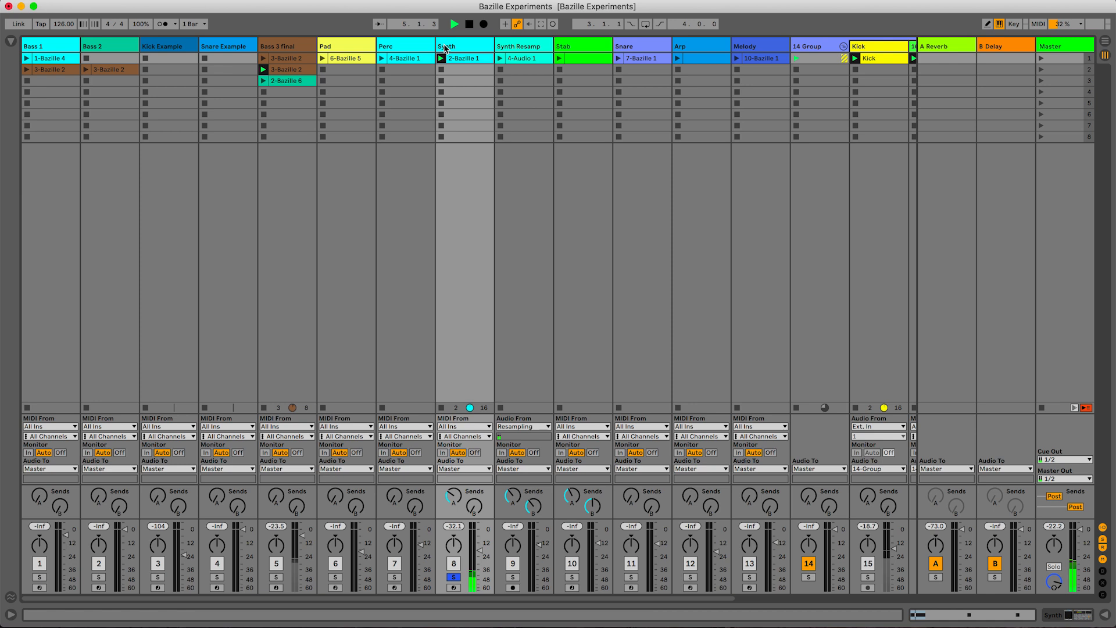
key(alt+super+l)
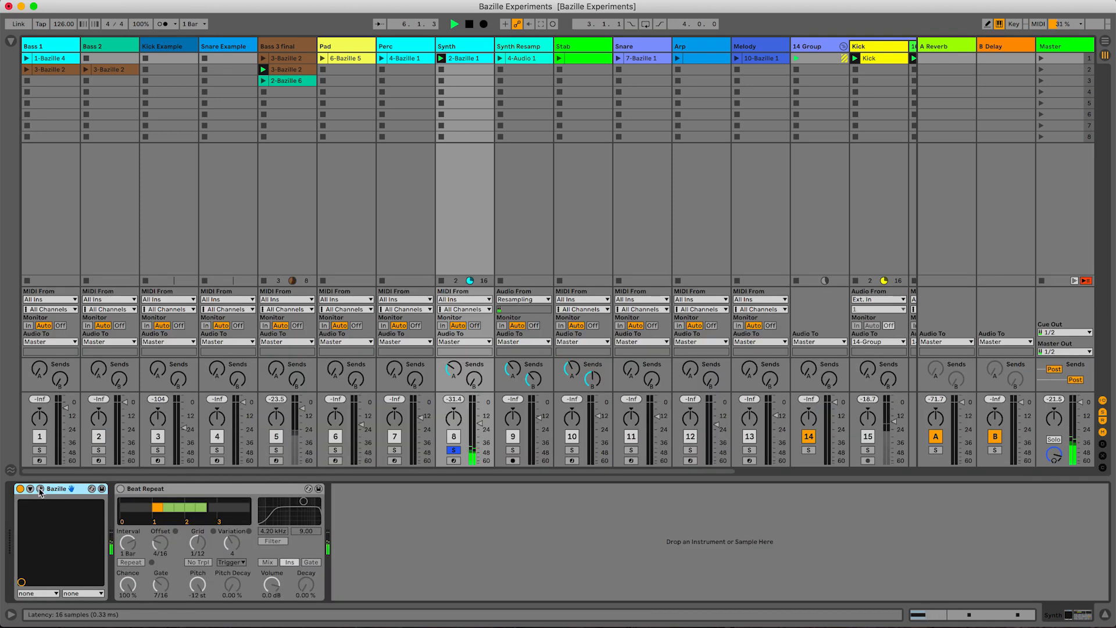
click(40, 488)
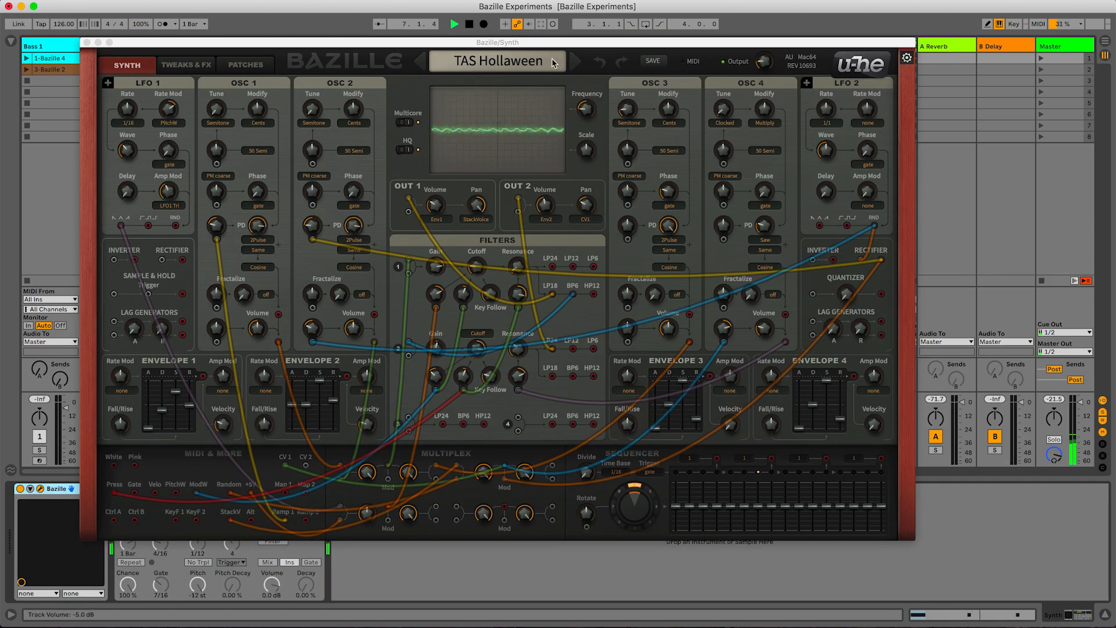
drag(345, 44, 546, 16)
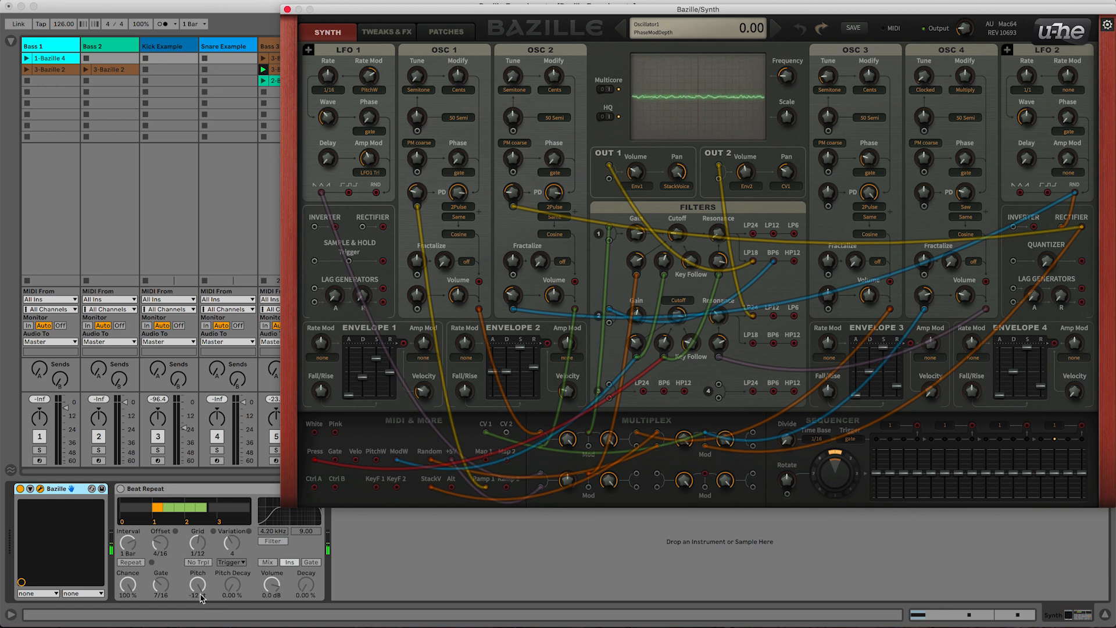
Turn on Beat Repeat on the Synth track and close the track's Bazille window.
click(122, 489)
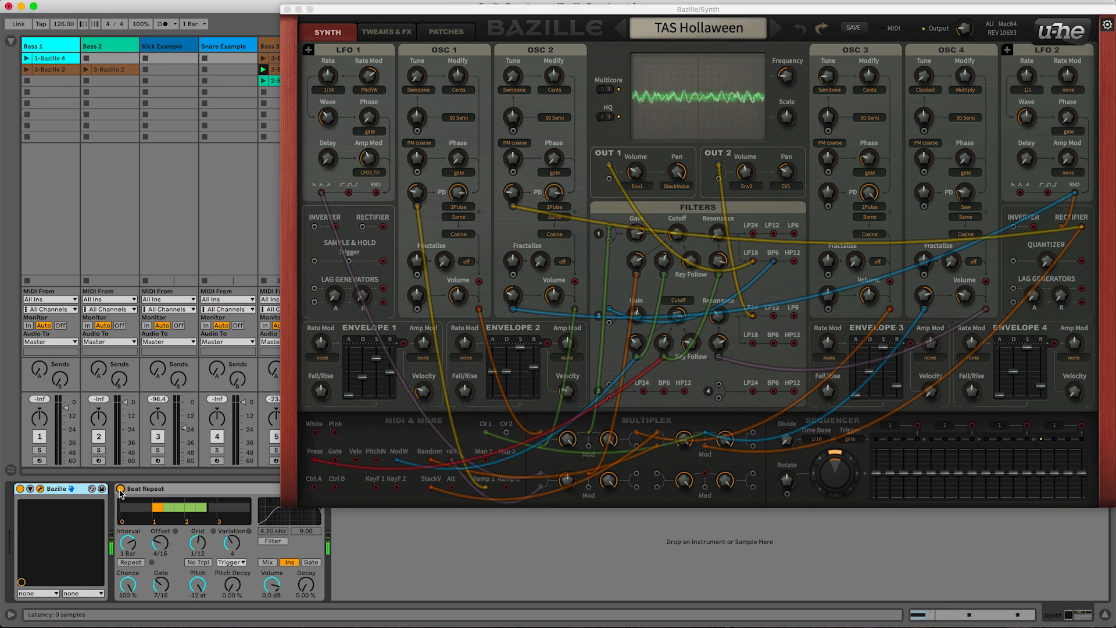
drag(350, 13, 237, 113)
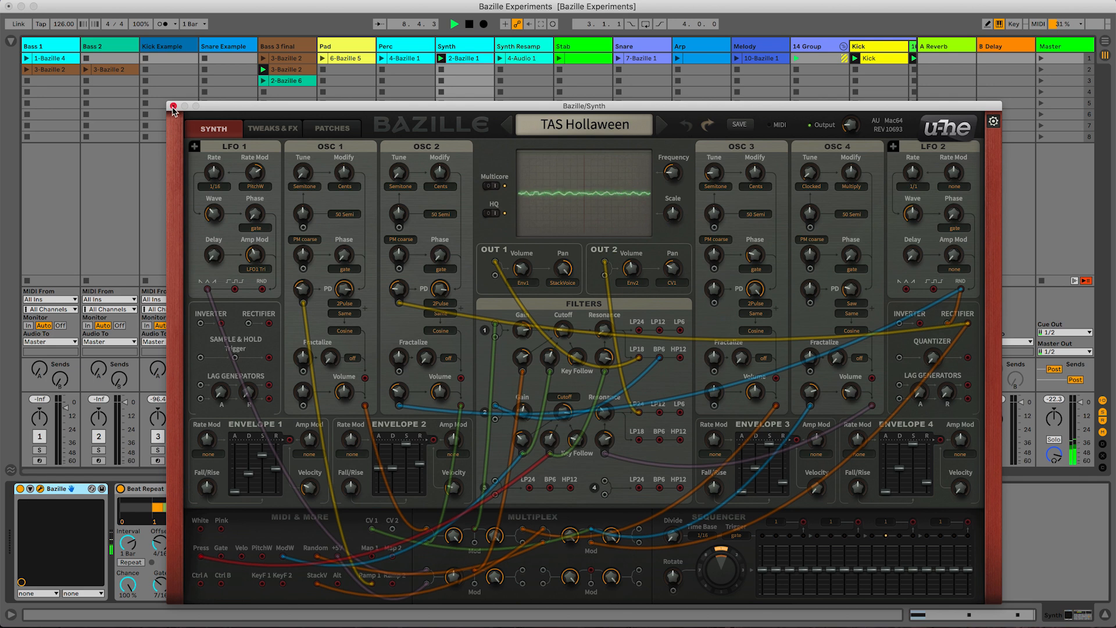
click(172, 106)
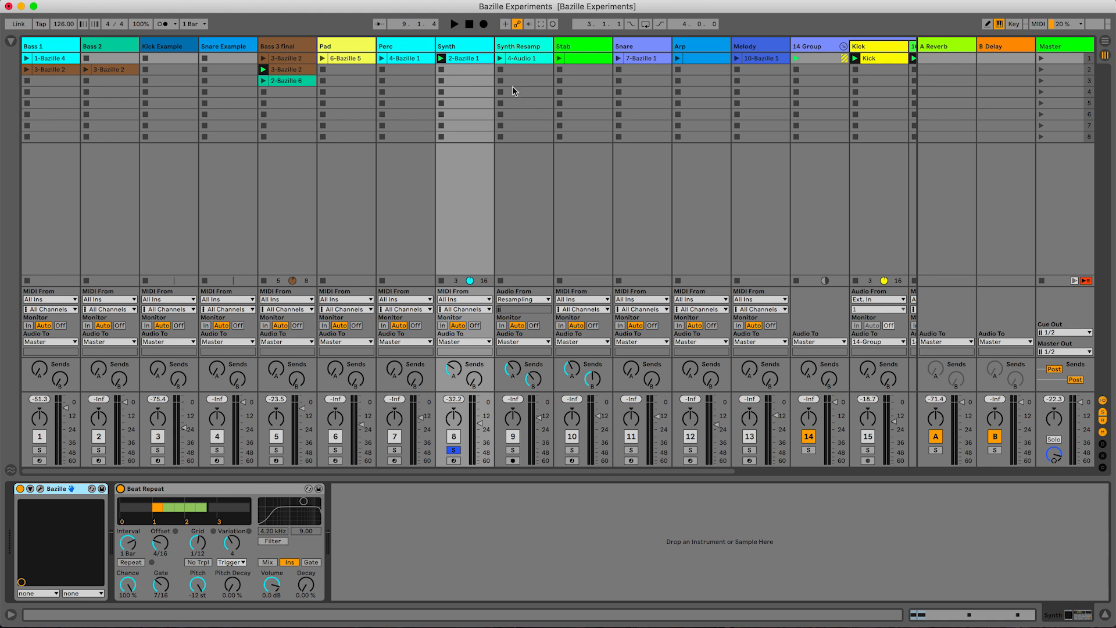
Enable Guitar Rig 6 FX on the Synth Resamp track, open its window and move it clear of the track mixers.
click(516, 48)
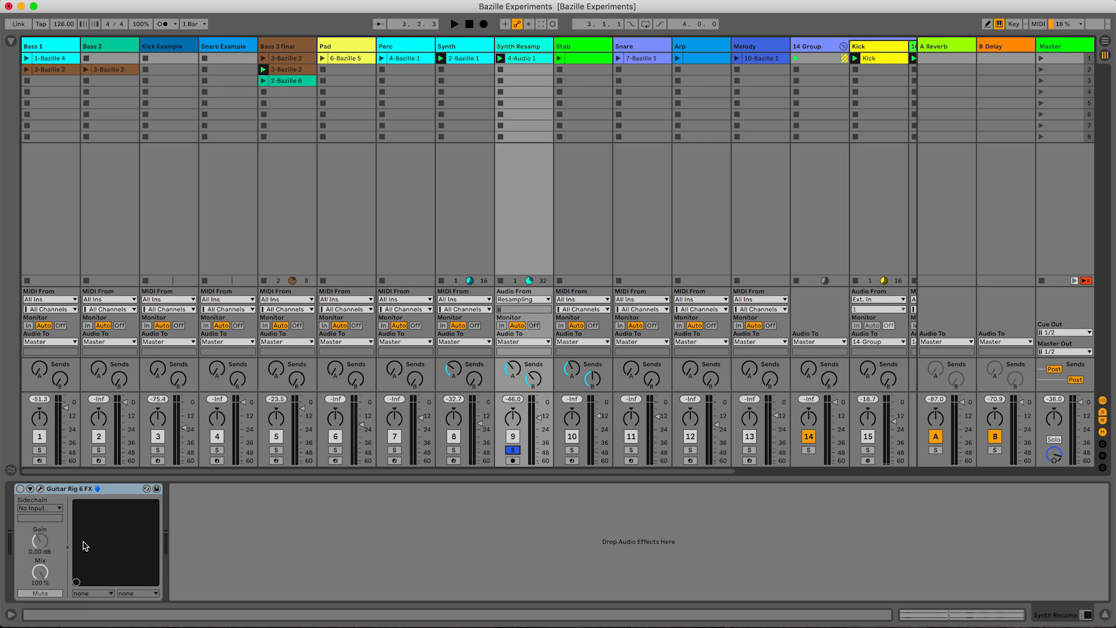
click(20, 489)
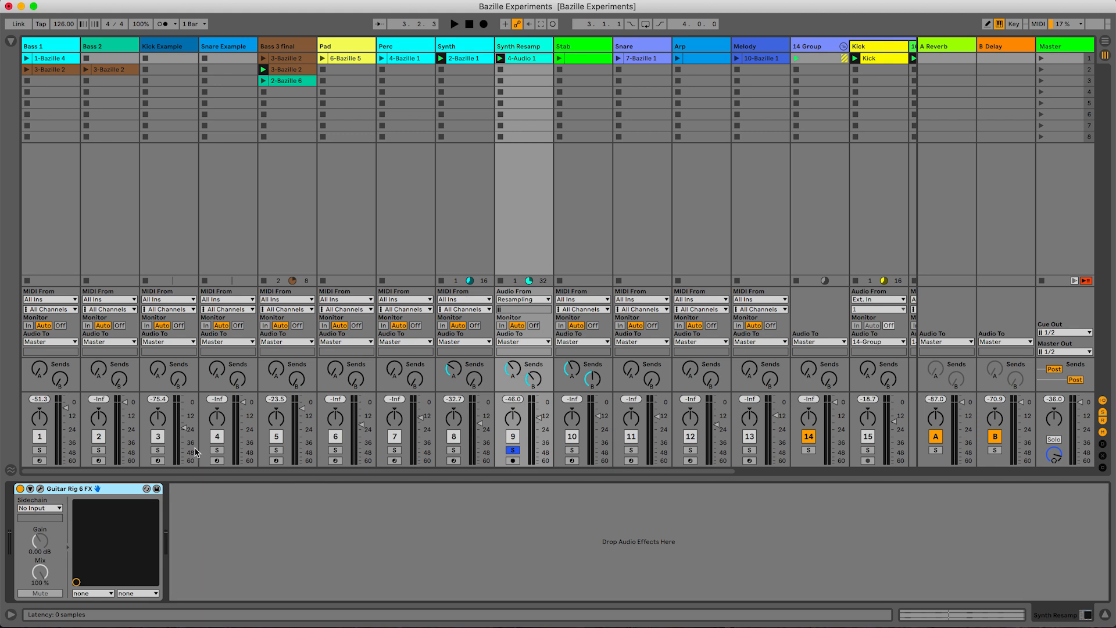
click(41, 489)
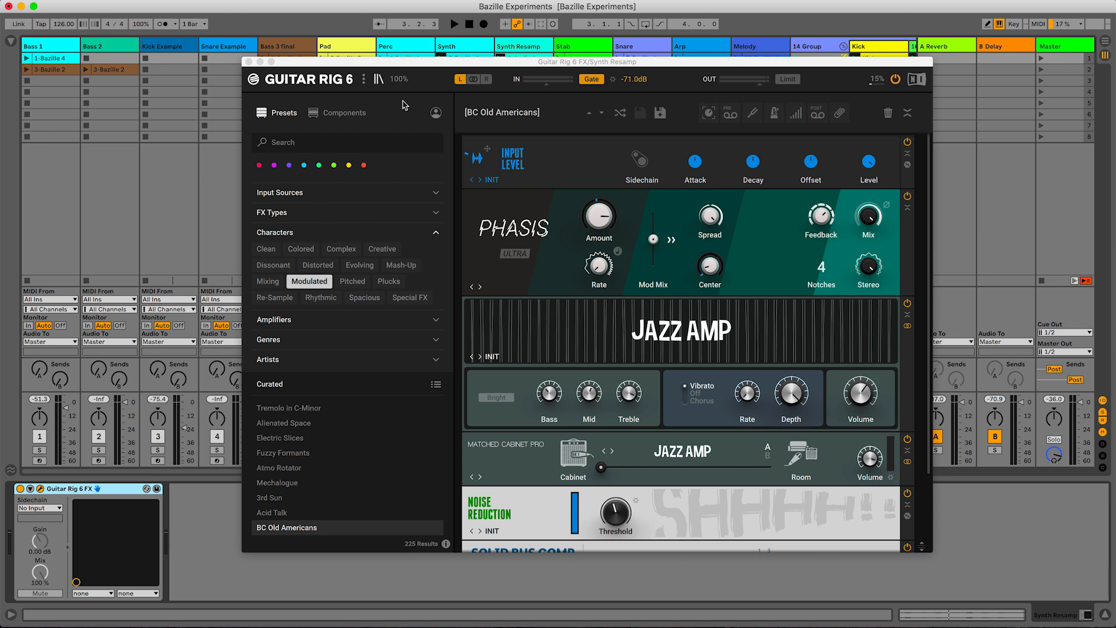
drag(590, 62, 574, 43)
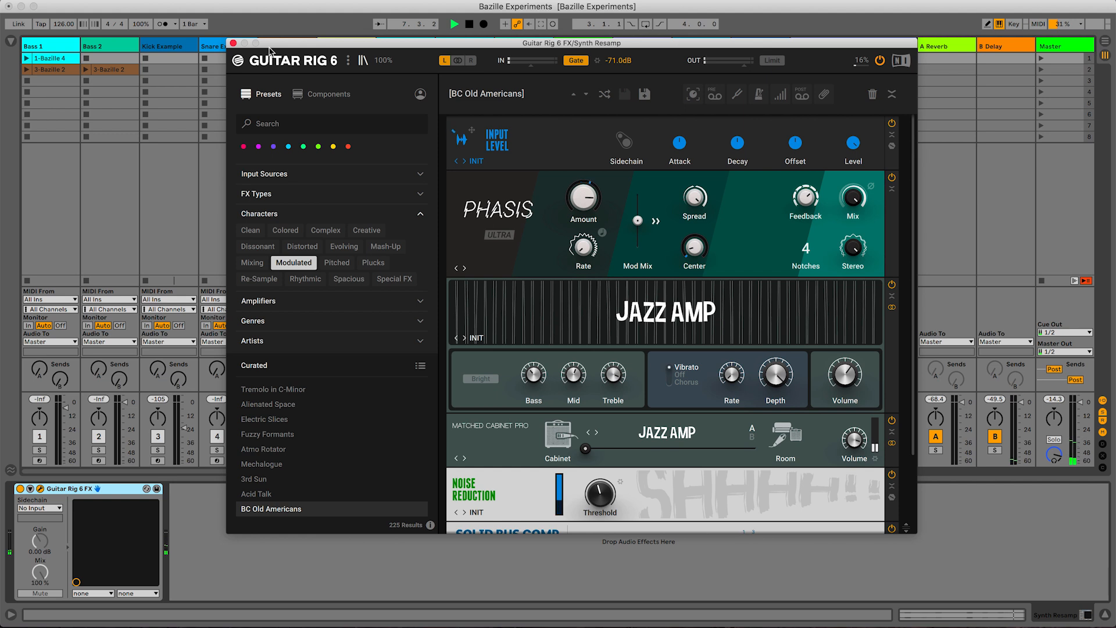
drag(271, 51, 610, 97)
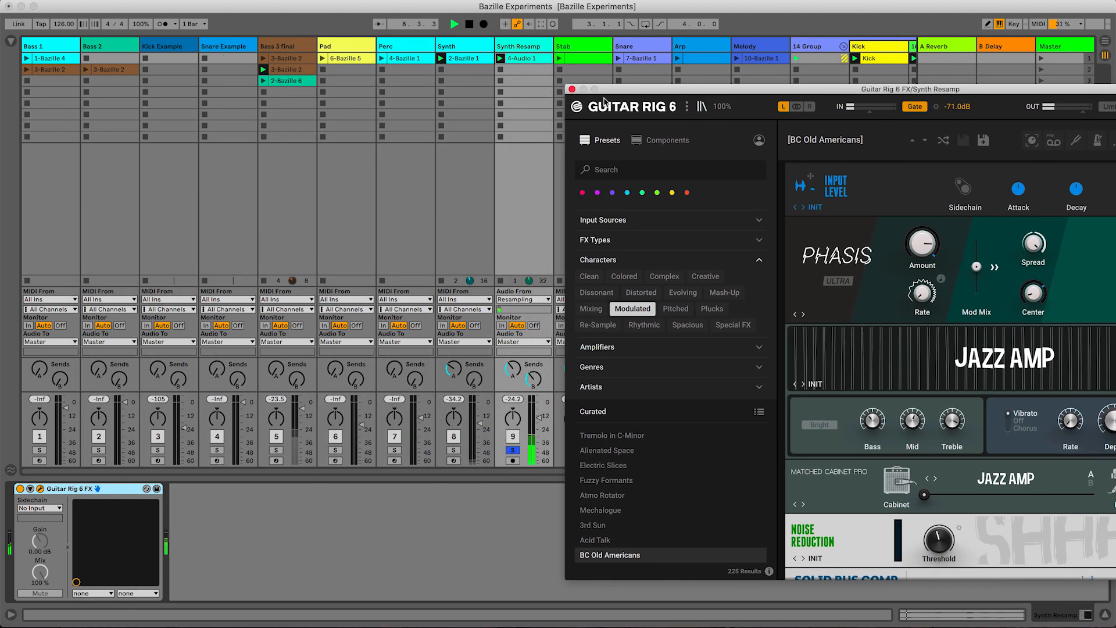
Solo the Synth track together with Synth Resamp, show the 4-Audio 1 clip's waveform and play both tracks.
key(space)
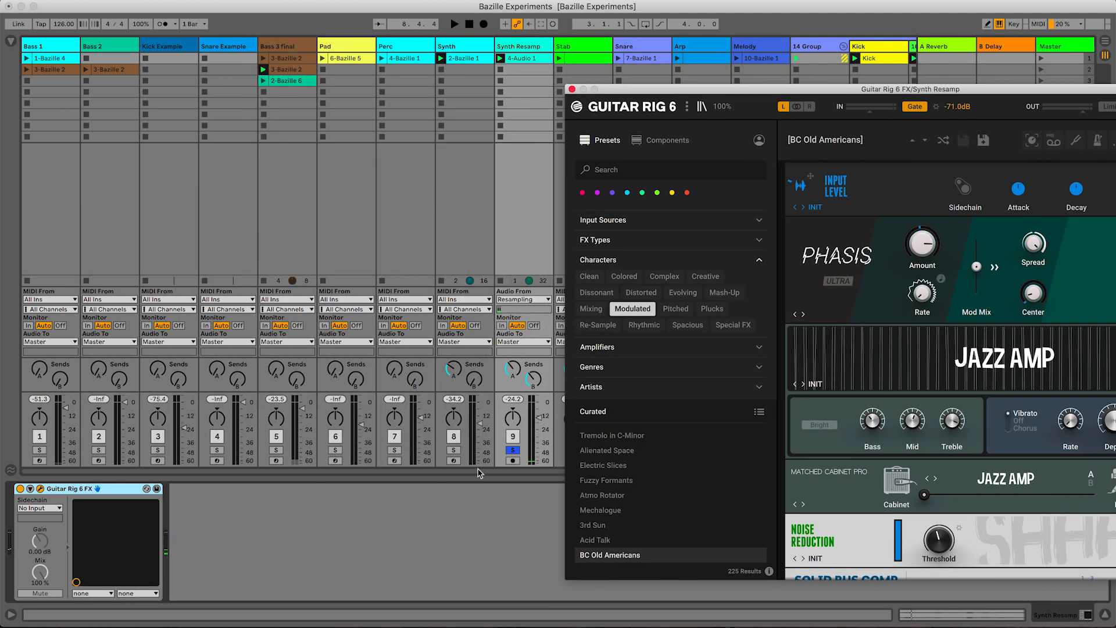
click(454, 449)
key(space)
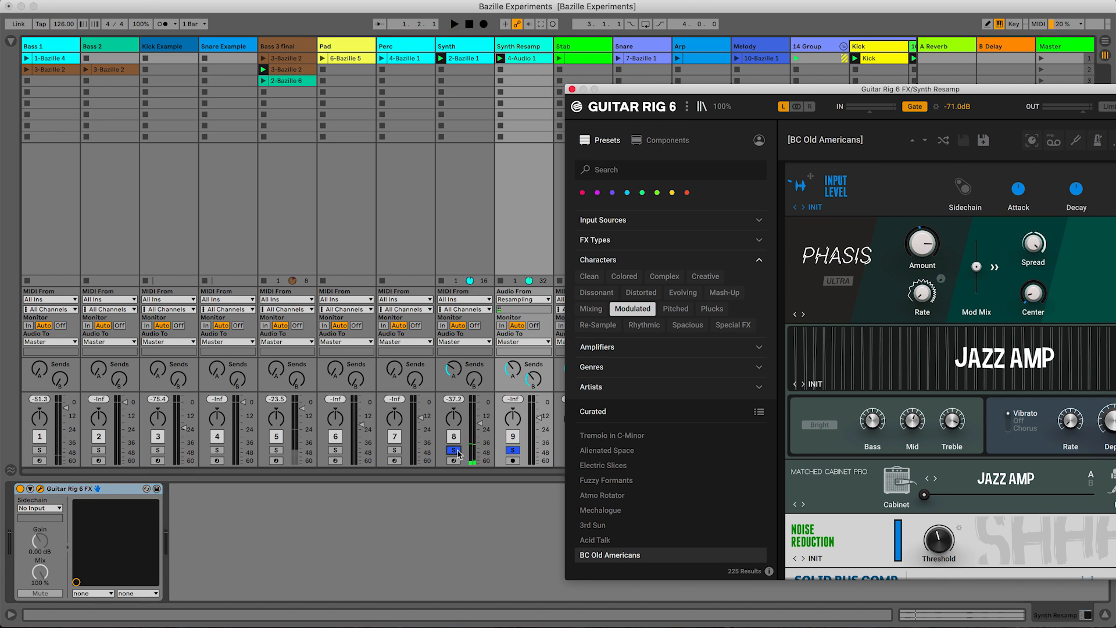
click(517, 58)
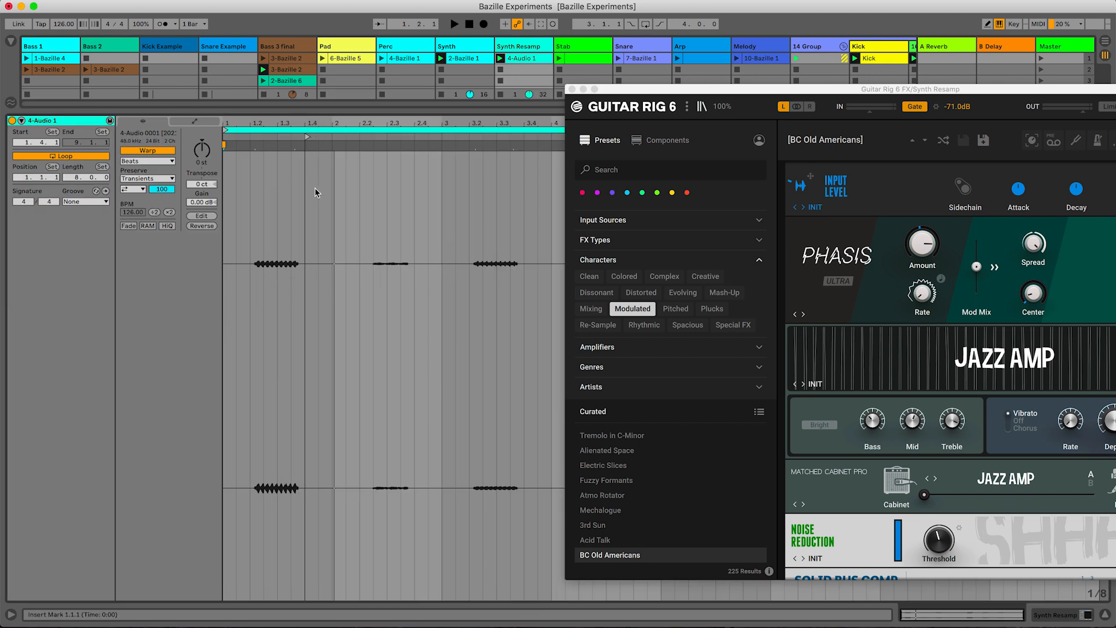
key(space)
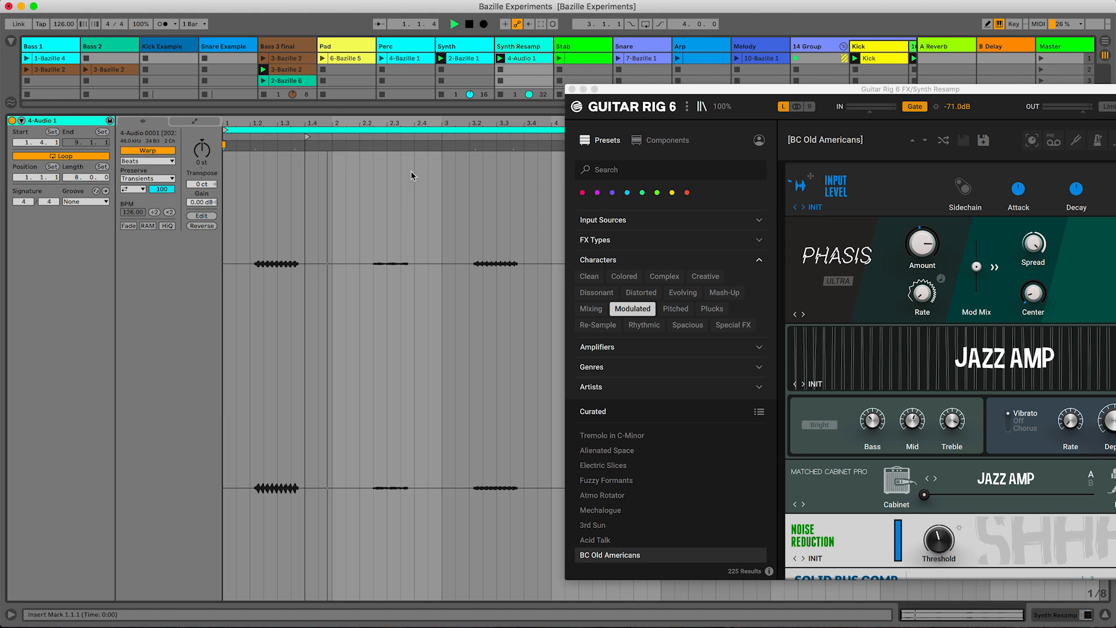
Close the Guitar Rig window and unsolo Synth Resamp and Synth to play the full mix.
click(572, 88)
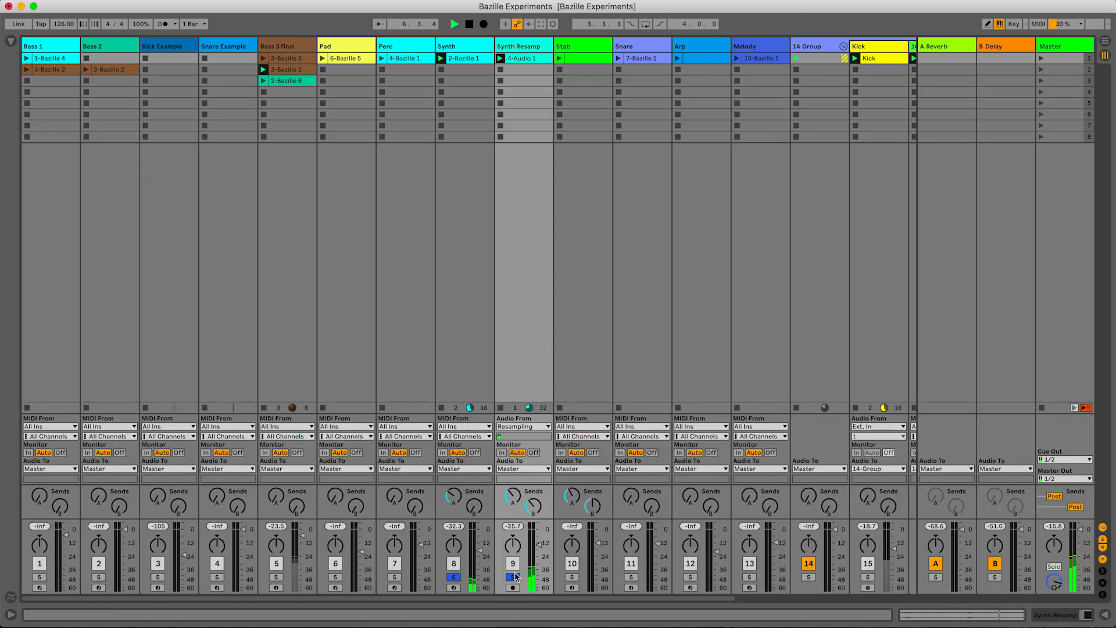
click(514, 577)
click(453, 577)
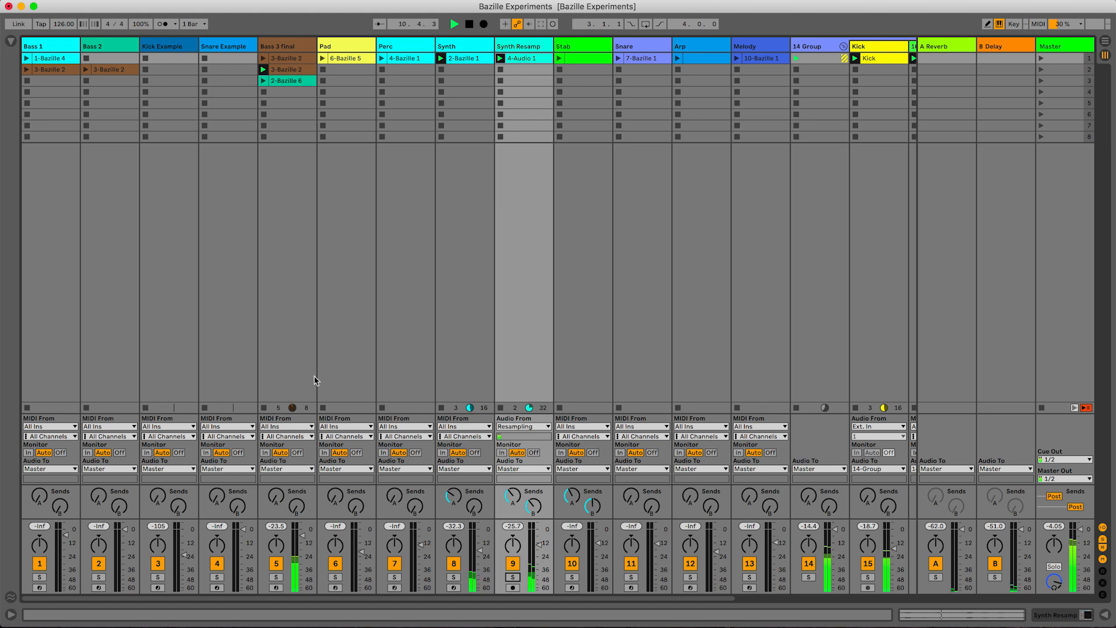
key(space)
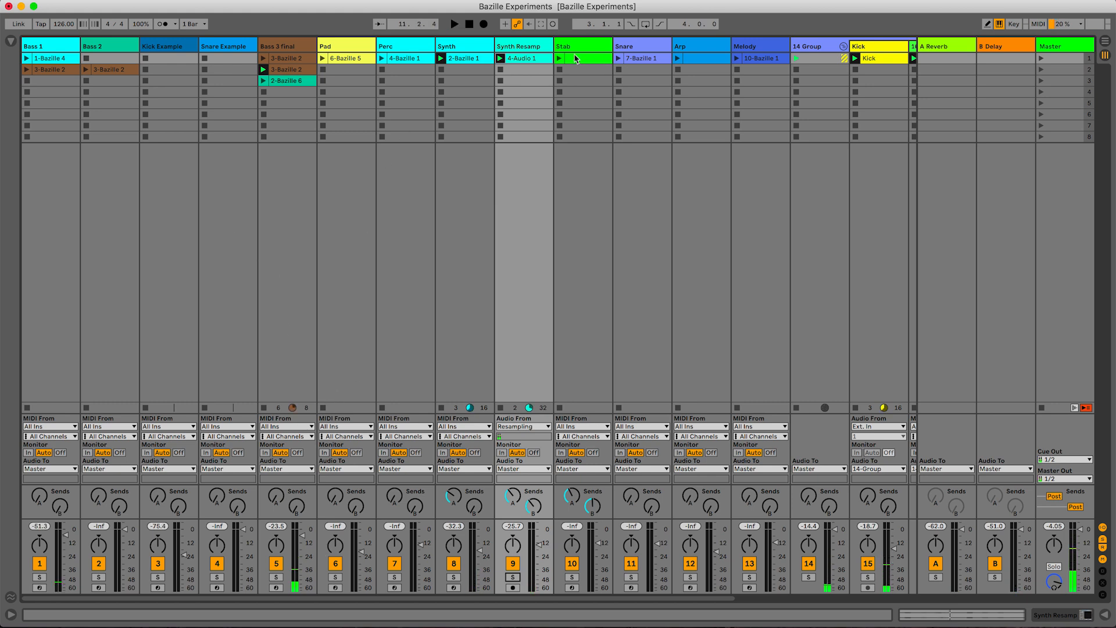
Solo the Stab track, launch its clip and show the track's devices.
click(574, 578)
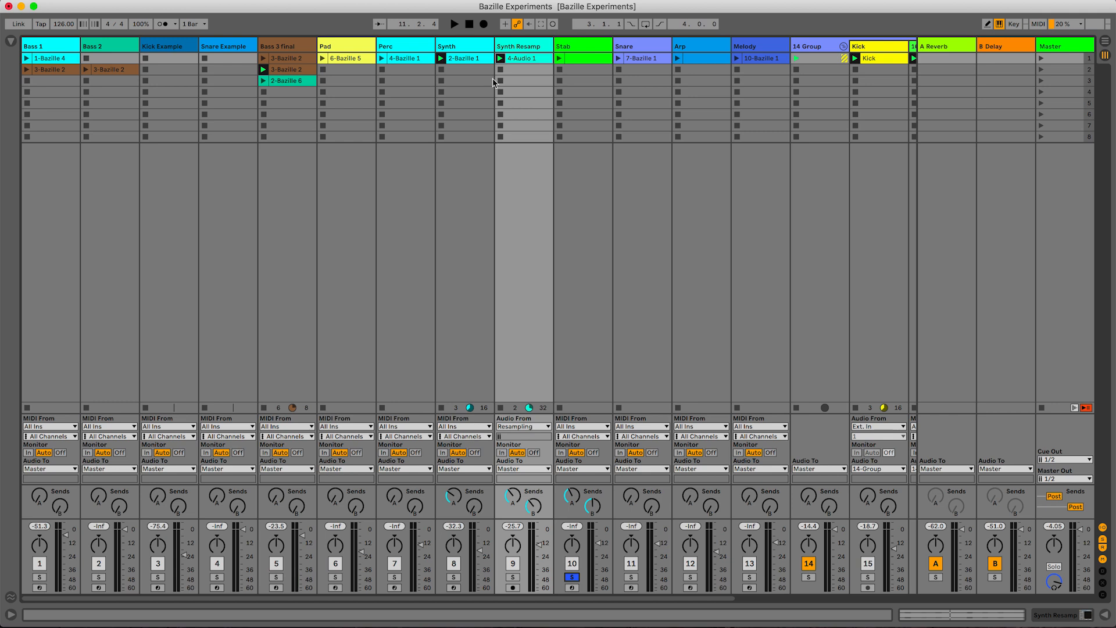
click(559, 58)
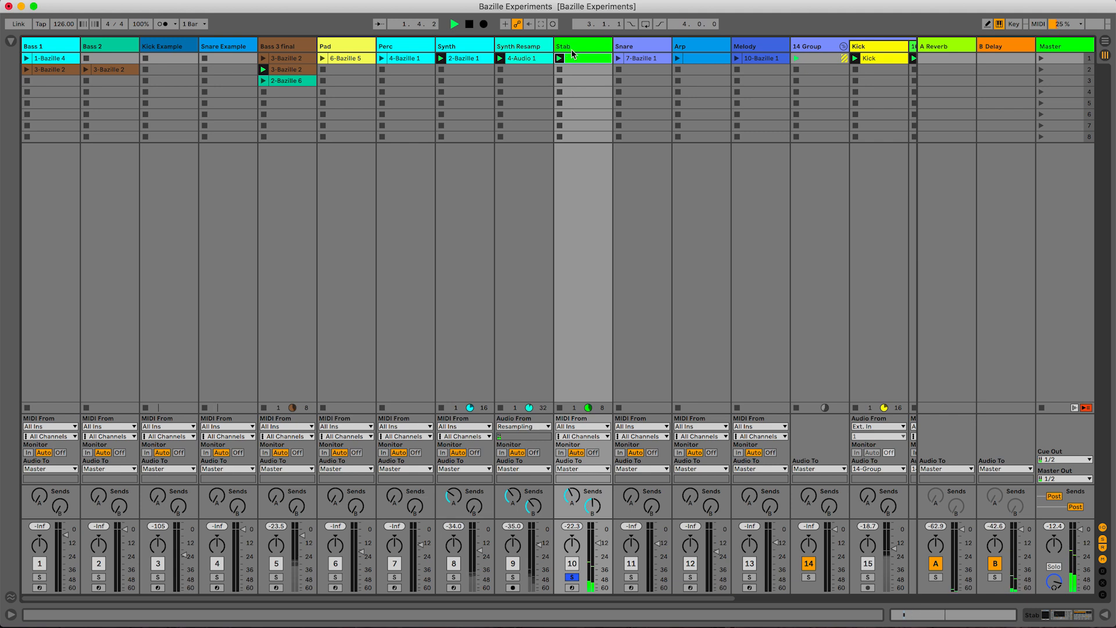
double_click(572, 47)
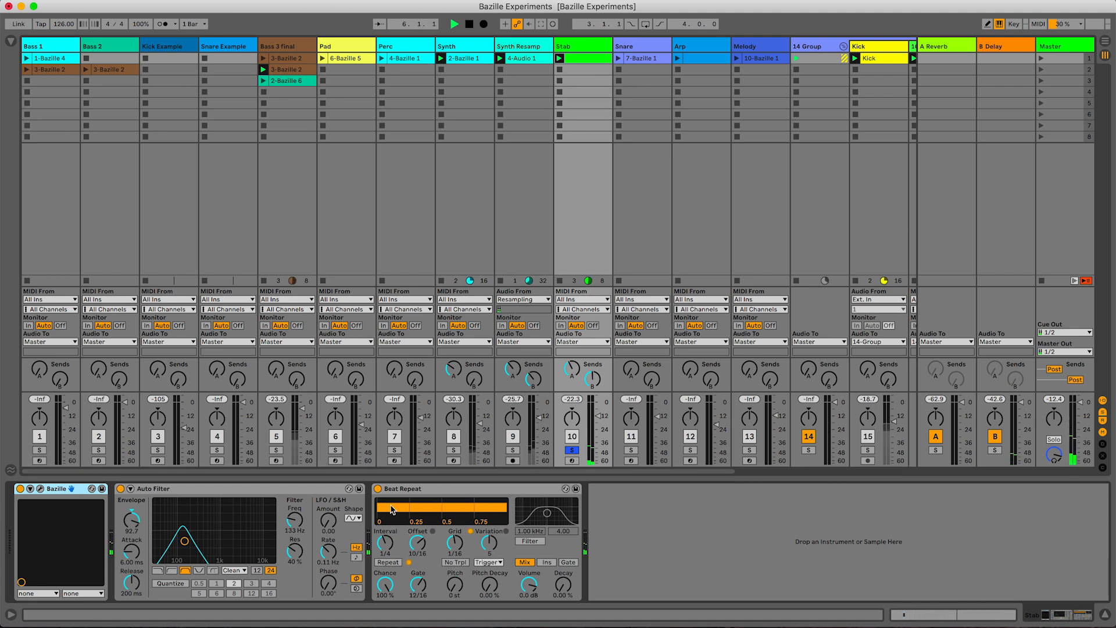
View the Stab track's EDT Minor Jam patch in a fully visible Bazille window, and hide the window.
click(41, 490)
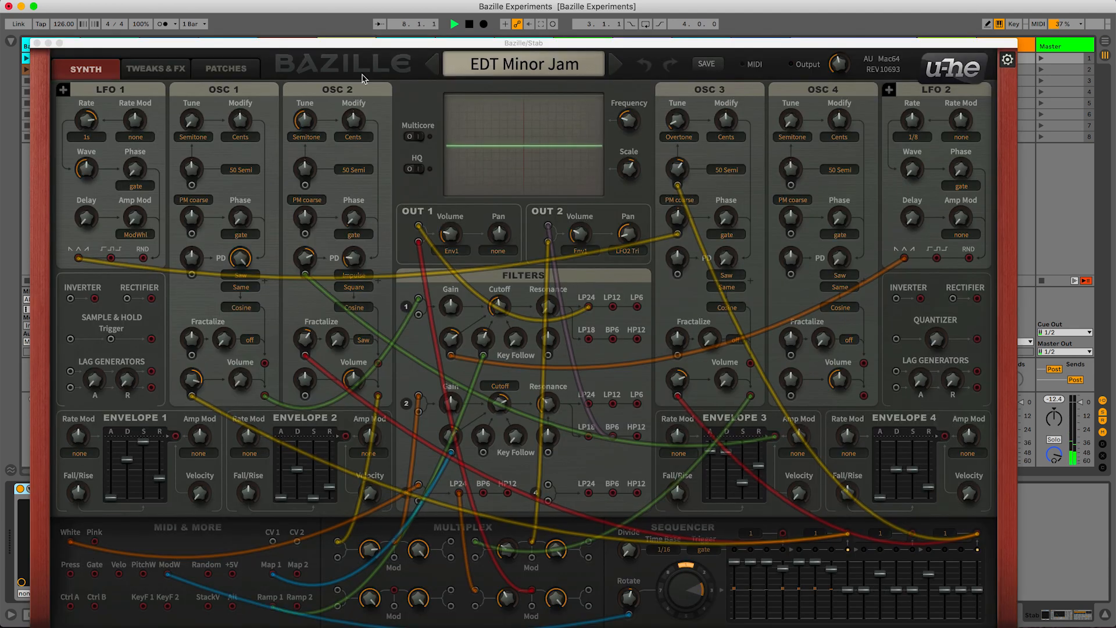
drag(370, 45, 382, 5)
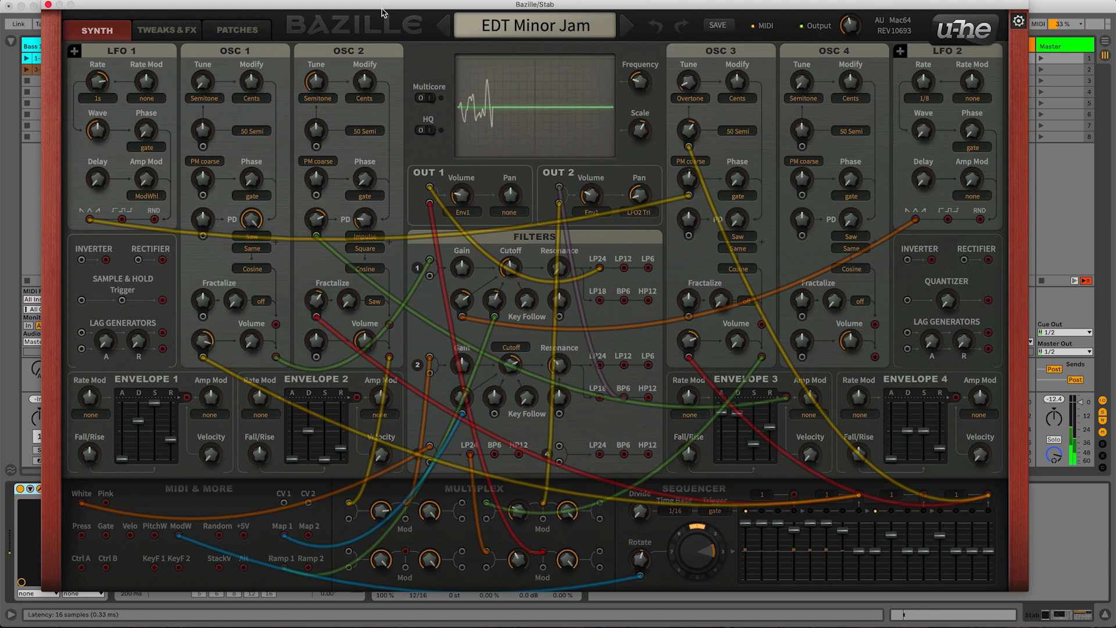
key(super+alt+p)
Set oscillator 1's phase distortion to 12.00 in the Snare track's Bazille and close the synth window.
click(648, 48)
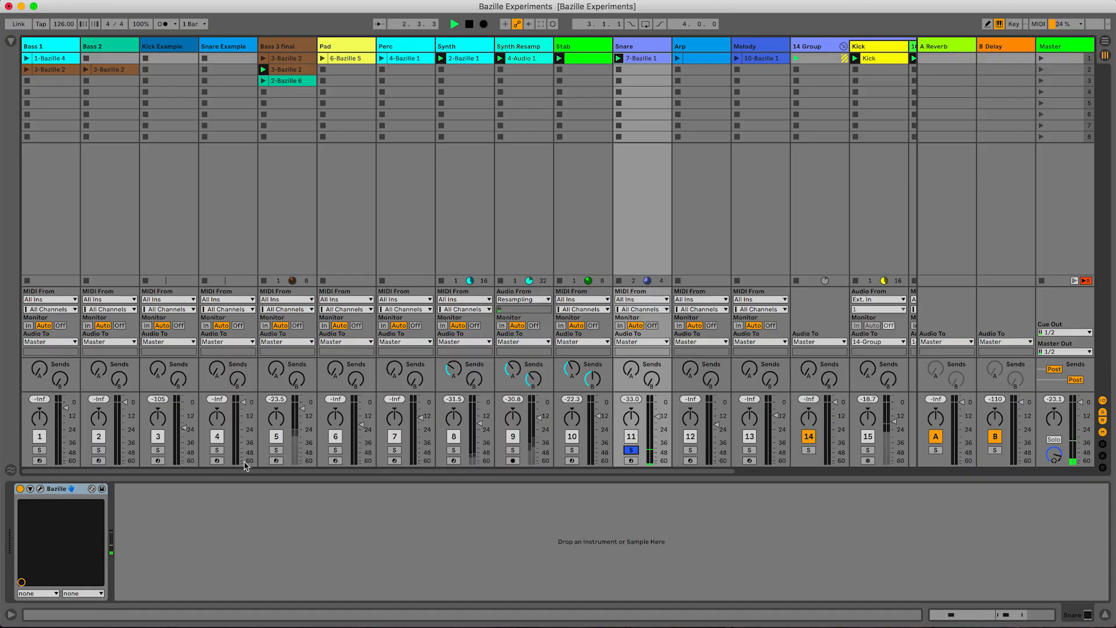
click(41, 488)
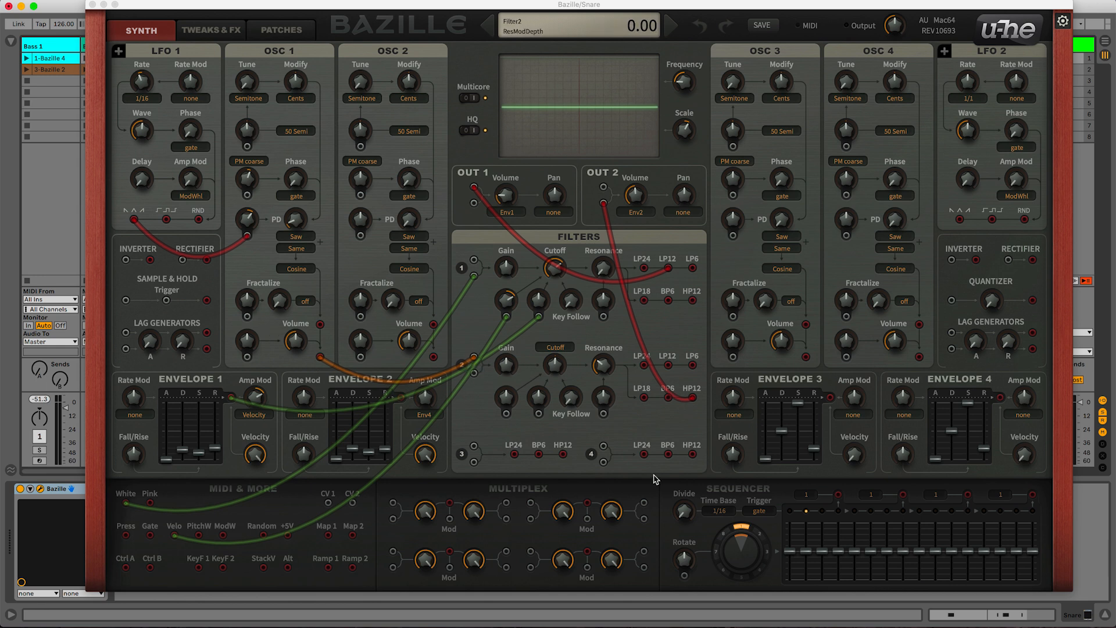
mouse_move(295, 220)
mouse_down()
mouse_move(303, 94)
mouse_move(301, 238)
mouse_move(300, 216)
mouse_up()
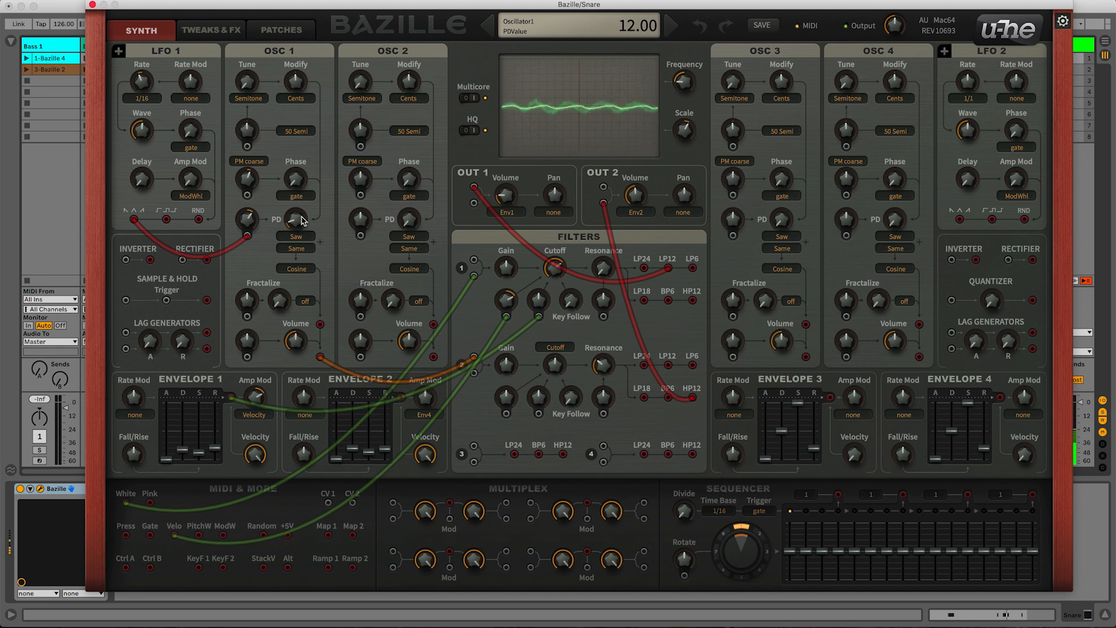
click(92, 5)
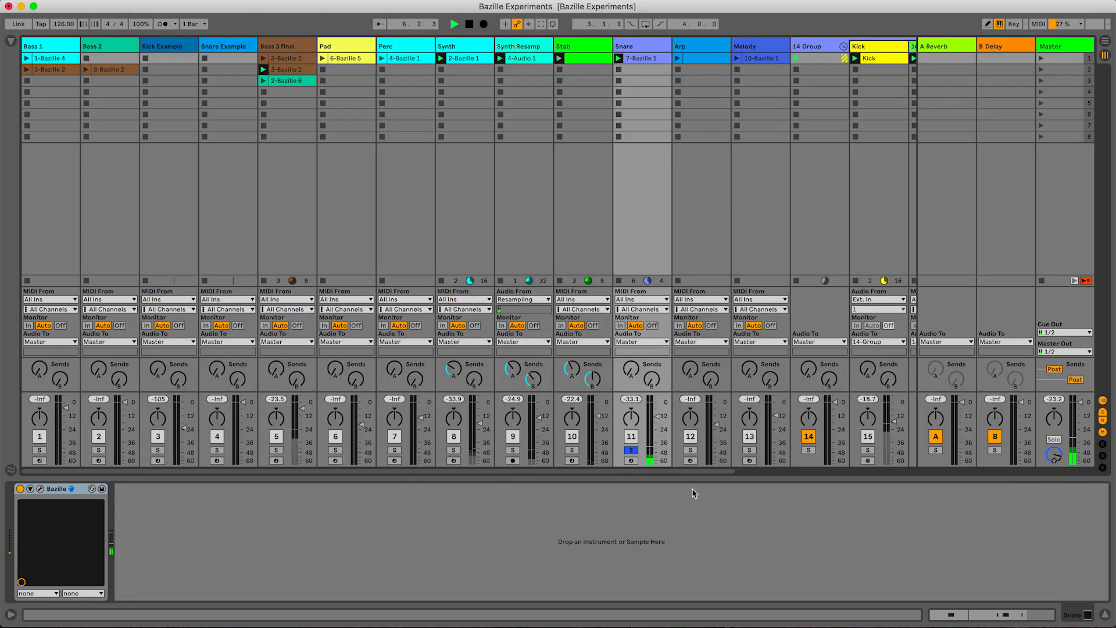
click(40, 489)
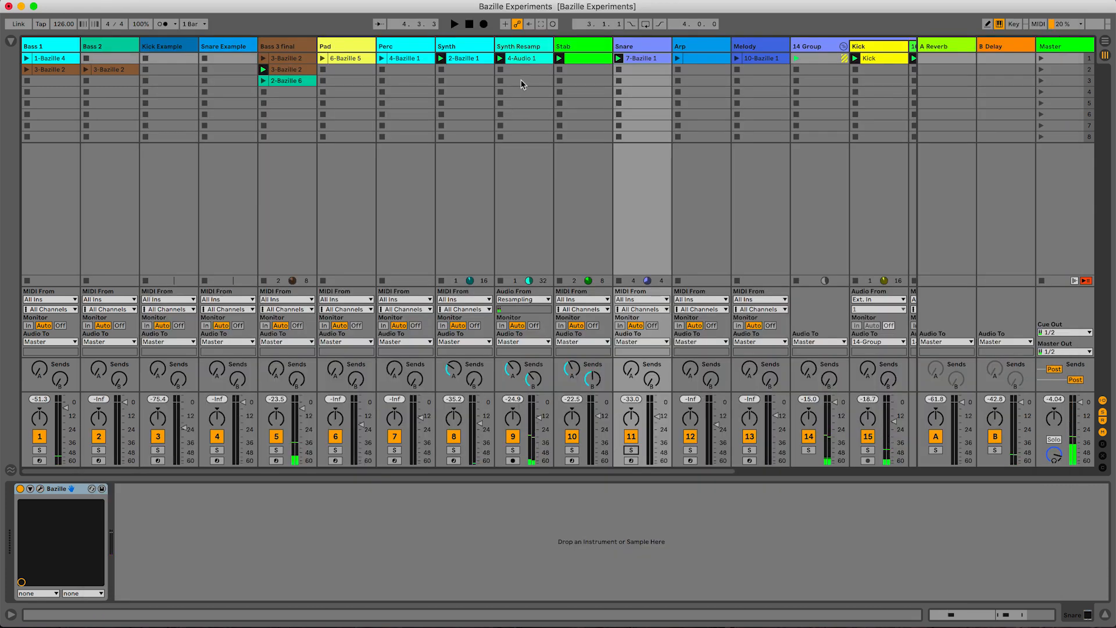
Open the Perc track's Bazille window and move it up so the whole patch is visible.
click(392, 48)
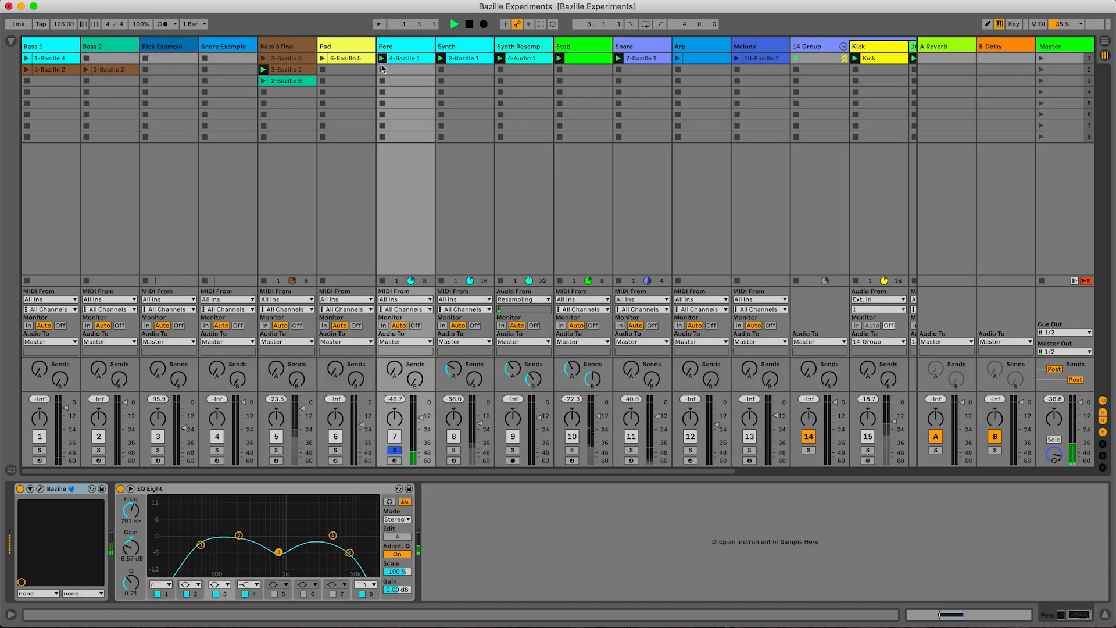
click(41, 488)
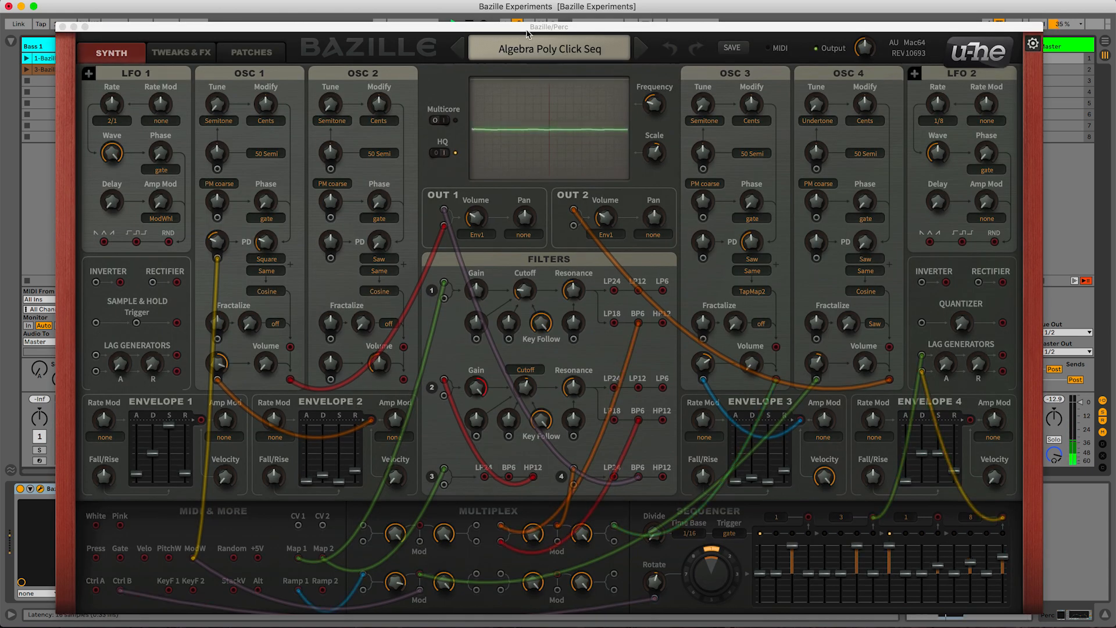
drag(526, 29, 530, 6)
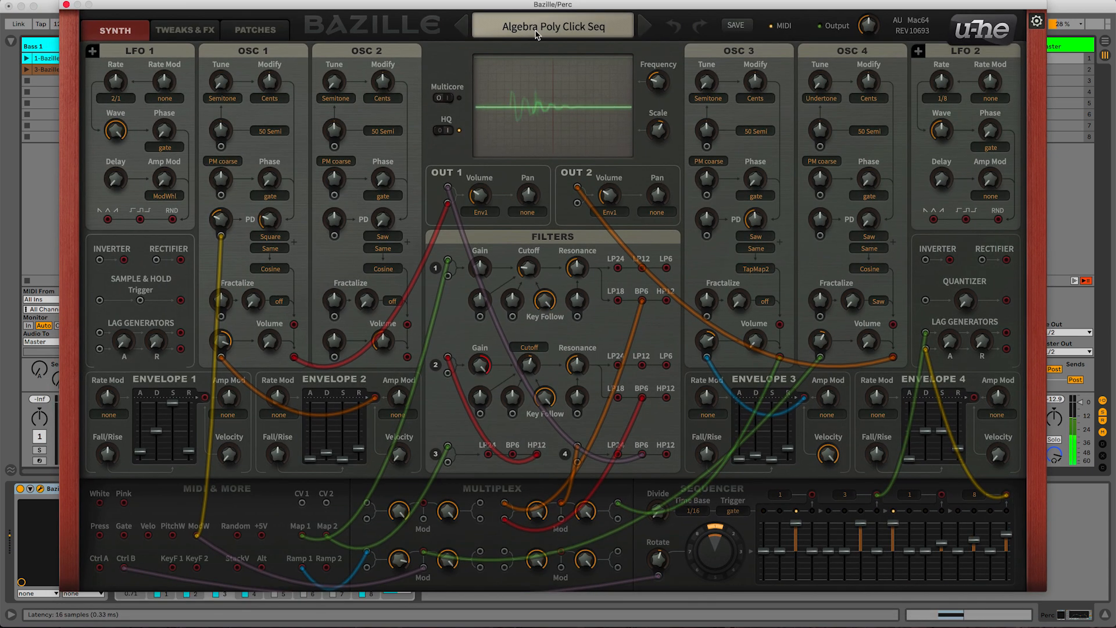
Try the Andromeda Drone Seq preset on Perc, return to Algebra Poly Click Seq and close the Bazille window.
click(646, 26)
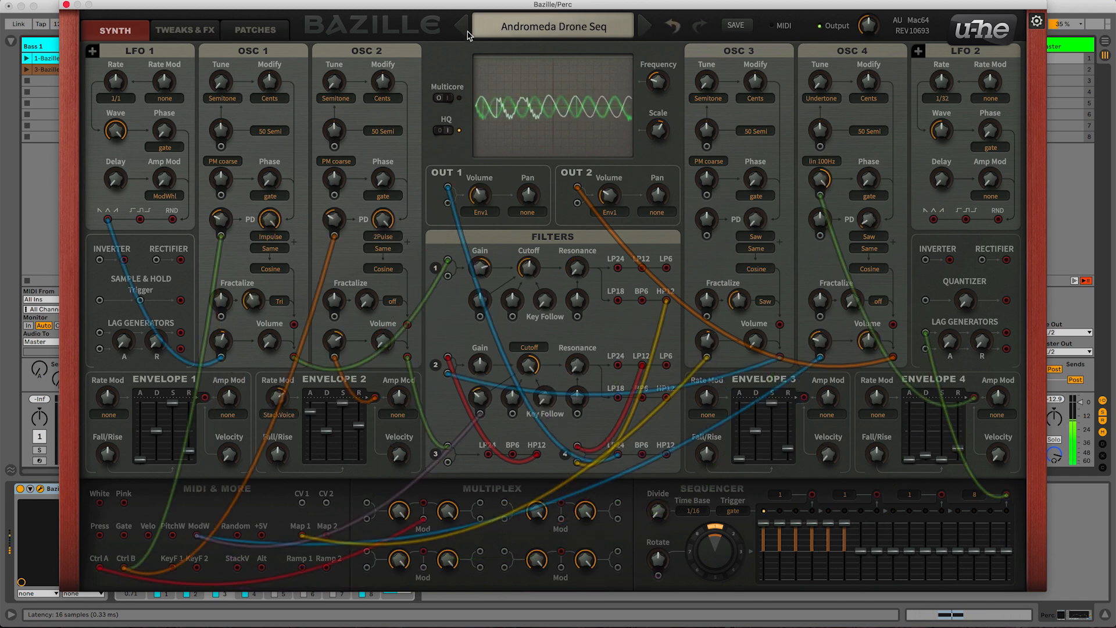
click(464, 31)
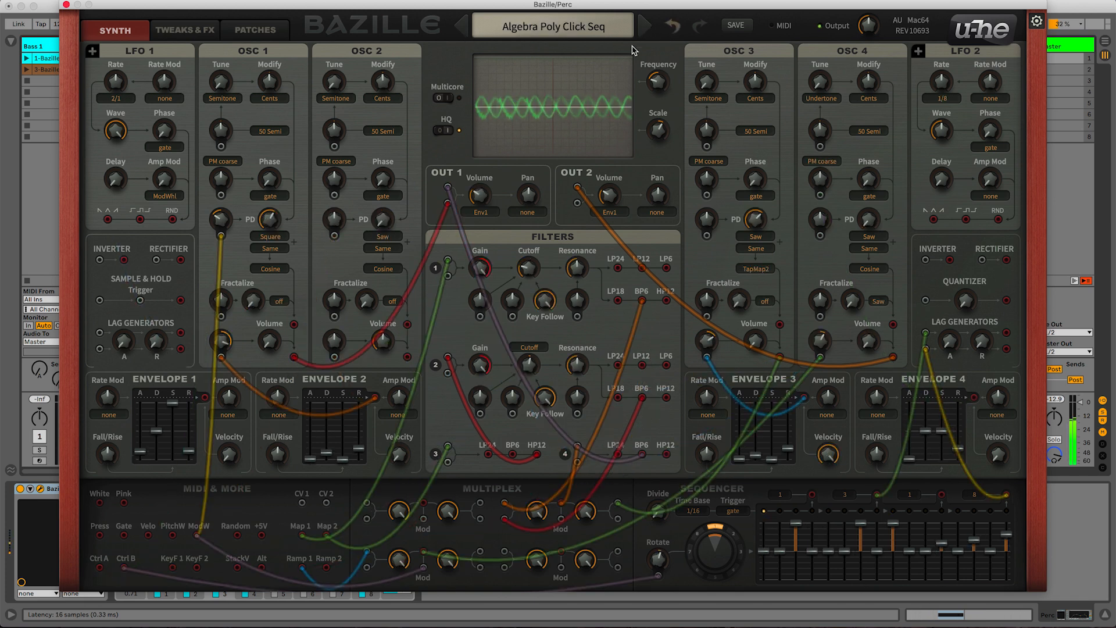
click(674, 29)
click(67, 5)
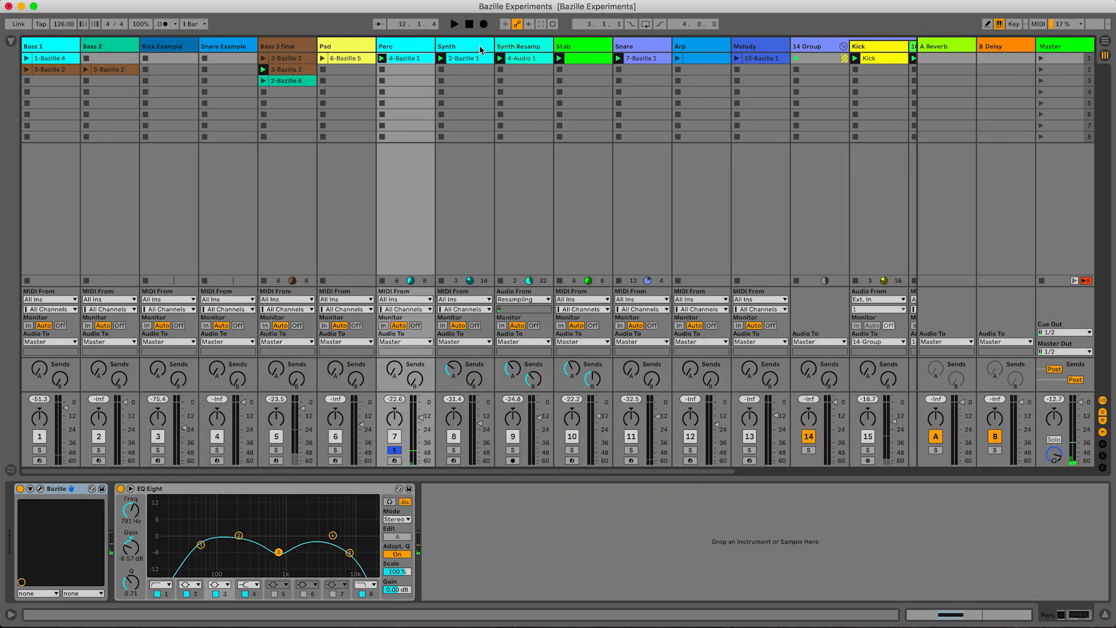
Launch the Pad track's 6-Bazille 5 clip soloed and open its Bazille window.
click(337, 47)
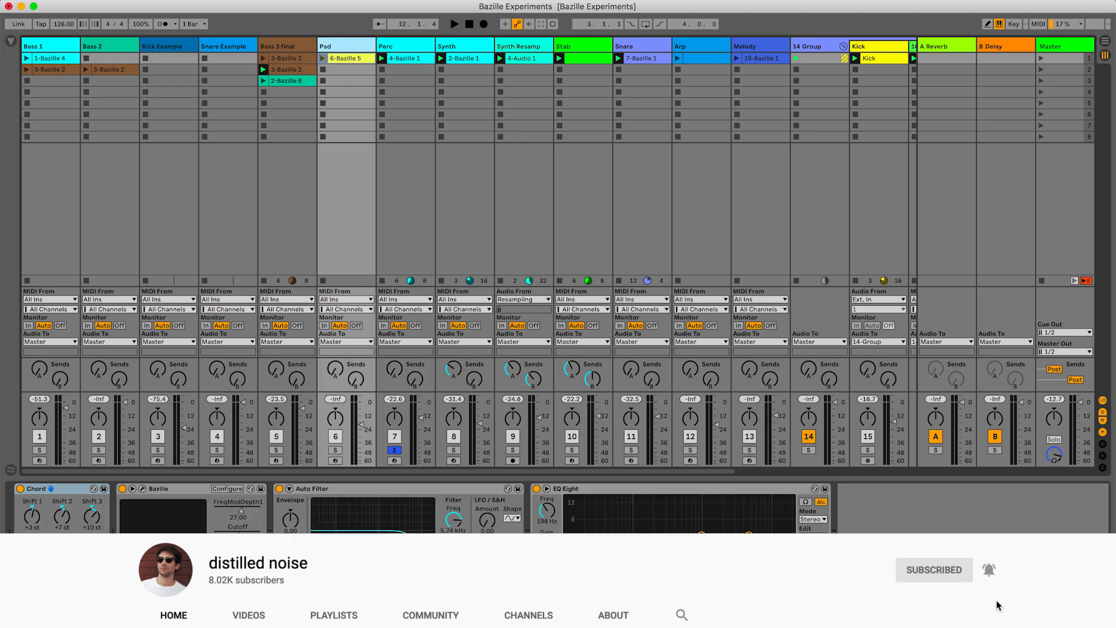
click(323, 58)
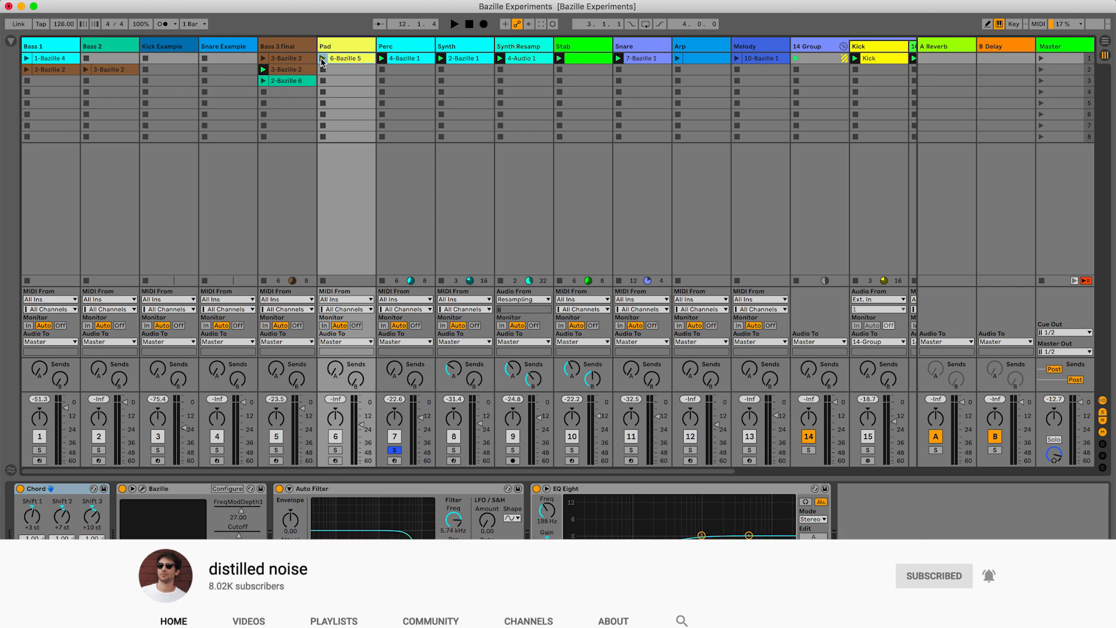
click(336, 450)
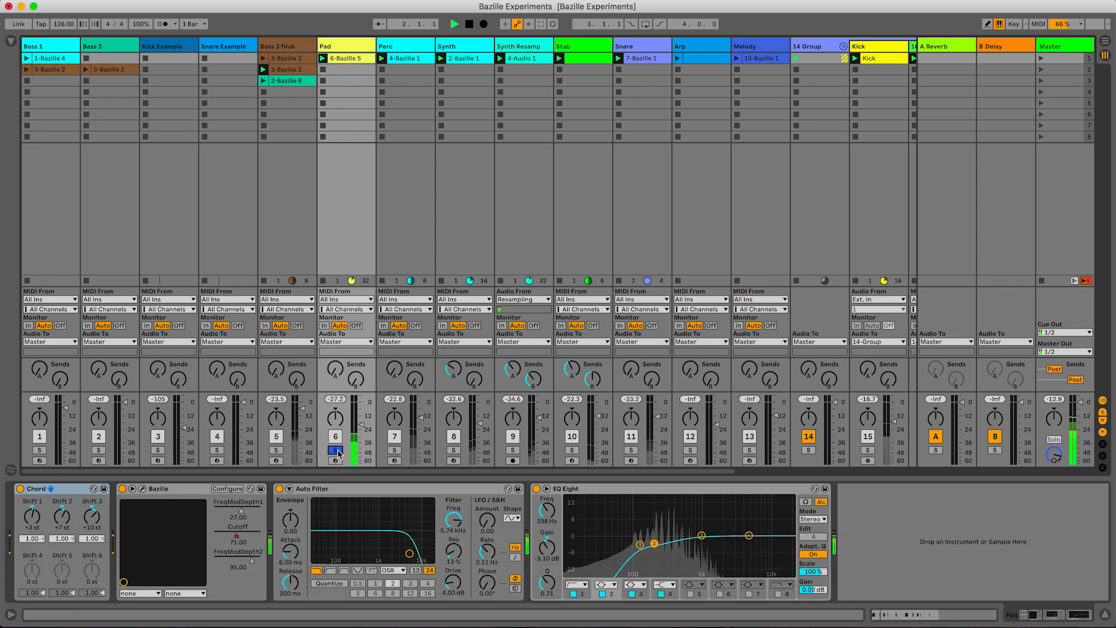
click(144, 489)
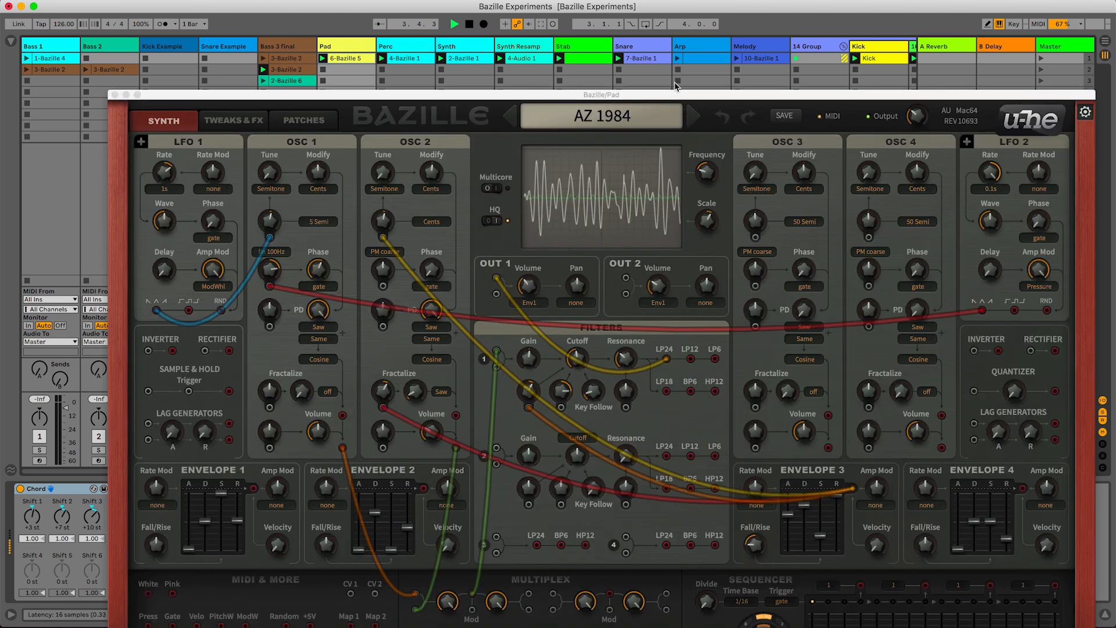
Examine the Pad's whole Bazille patch, close its window and view the 6-Bazille 5 clip's Cutoff automation envelope.
drag(670, 96, 619, 11)
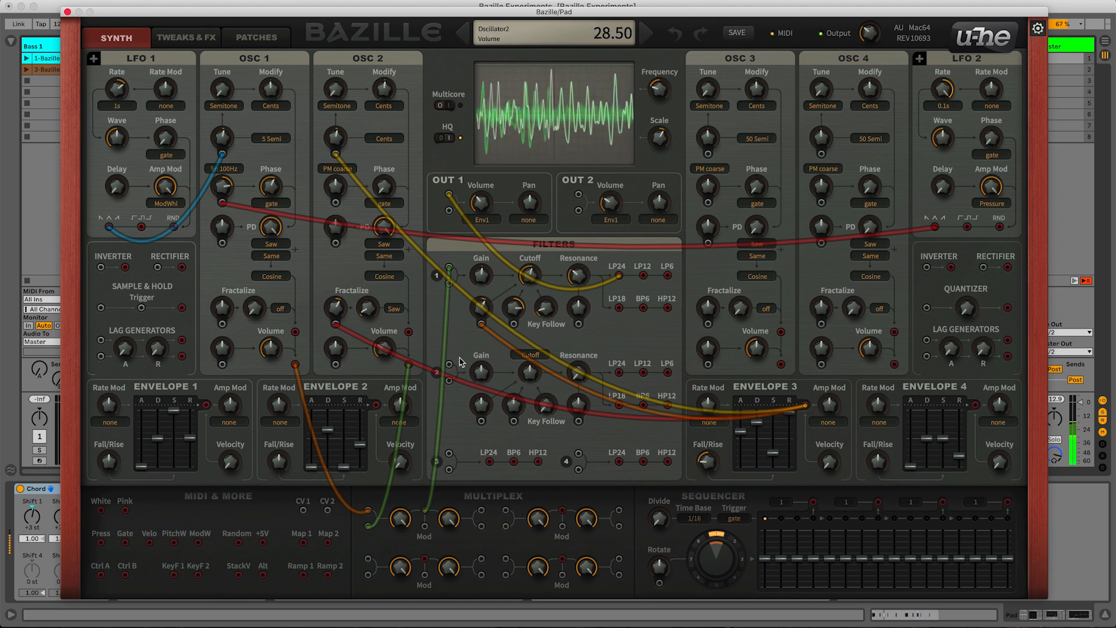
drag(125, 14, 299, 41)
click(302, 39)
double_click(349, 60)
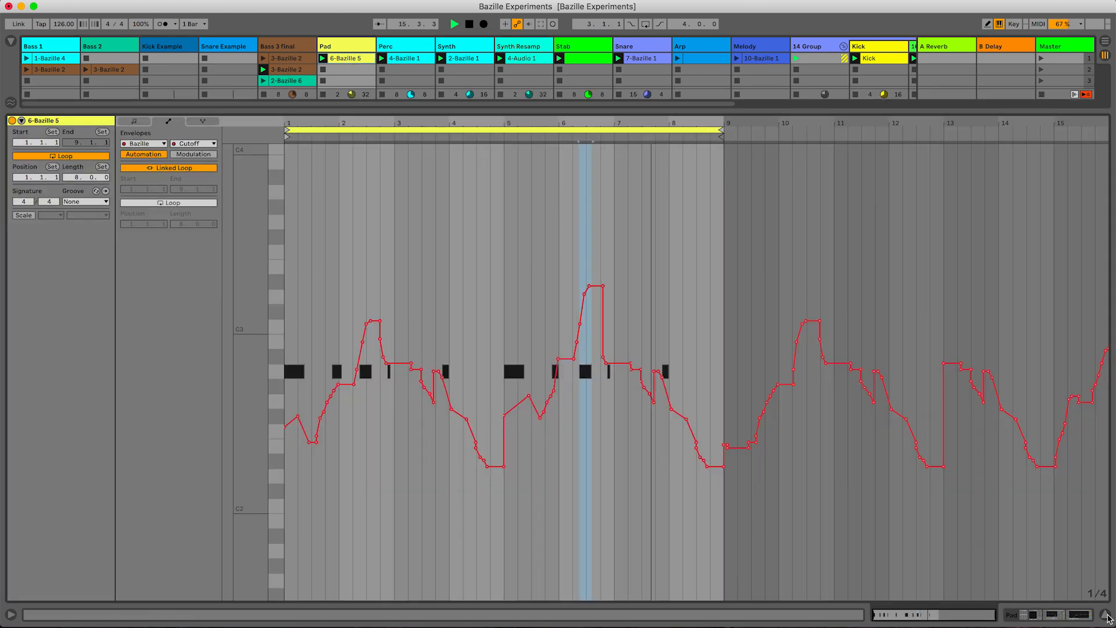
Hide the clip view, unsolo the Pad track and stop the Synth track's playing clip.
click(1104, 614)
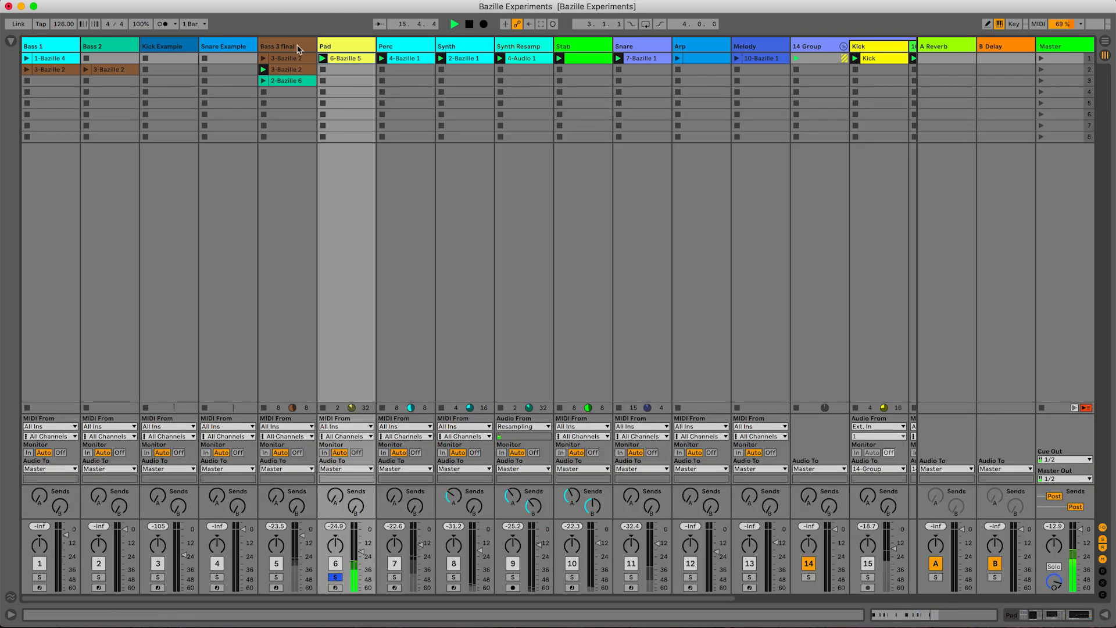
click(336, 577)
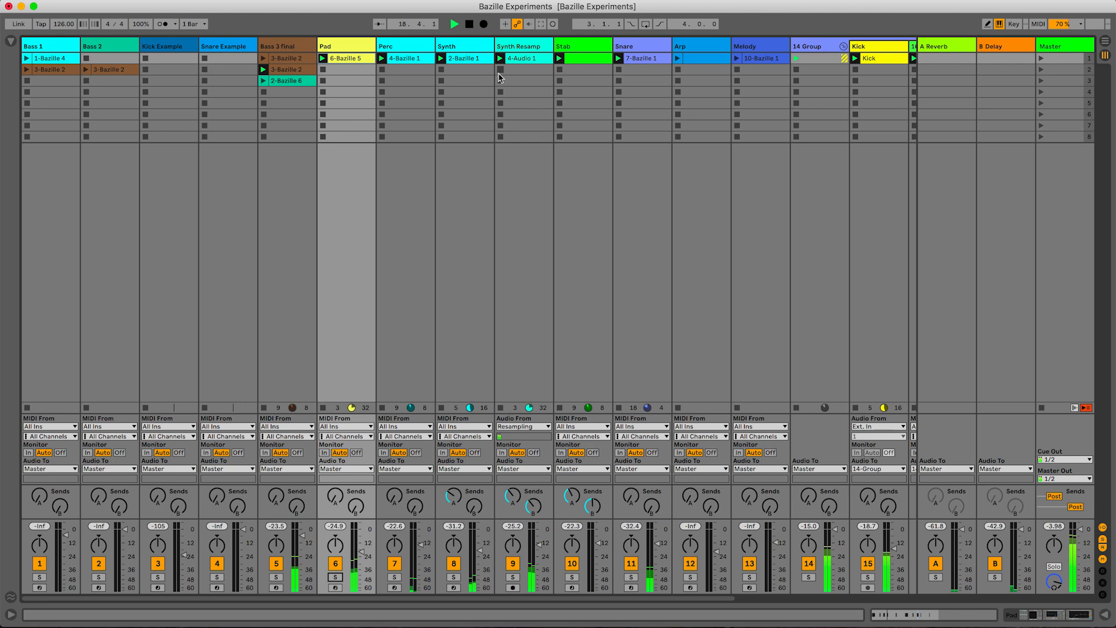
click(442, 71)
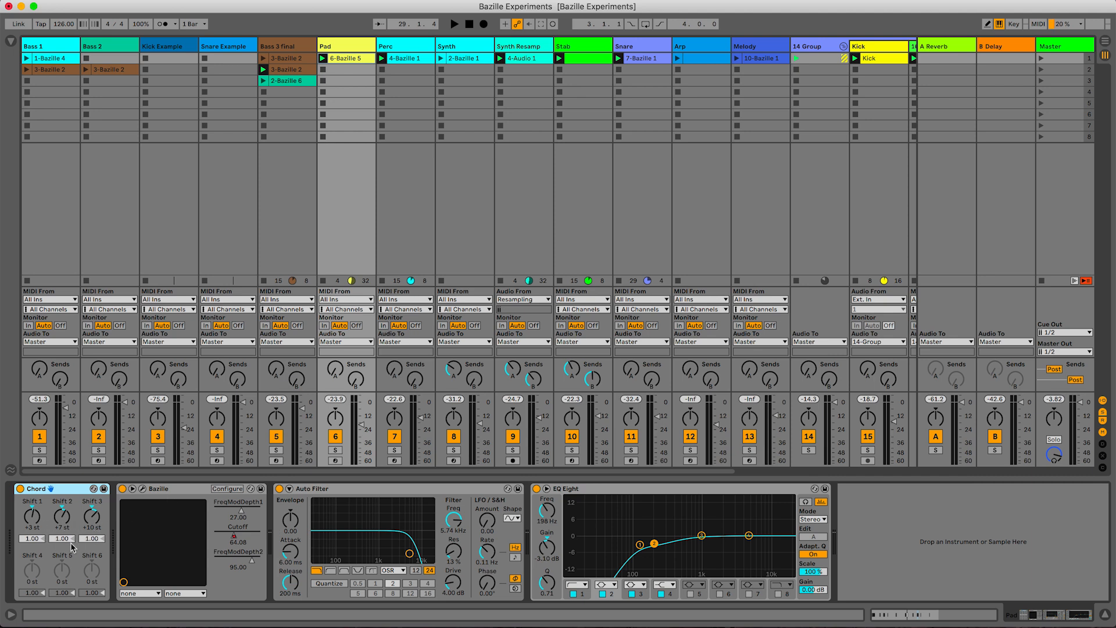
Look at the Pad clip's envelope once more and return to the track's device chain.
double_click(337, 59)
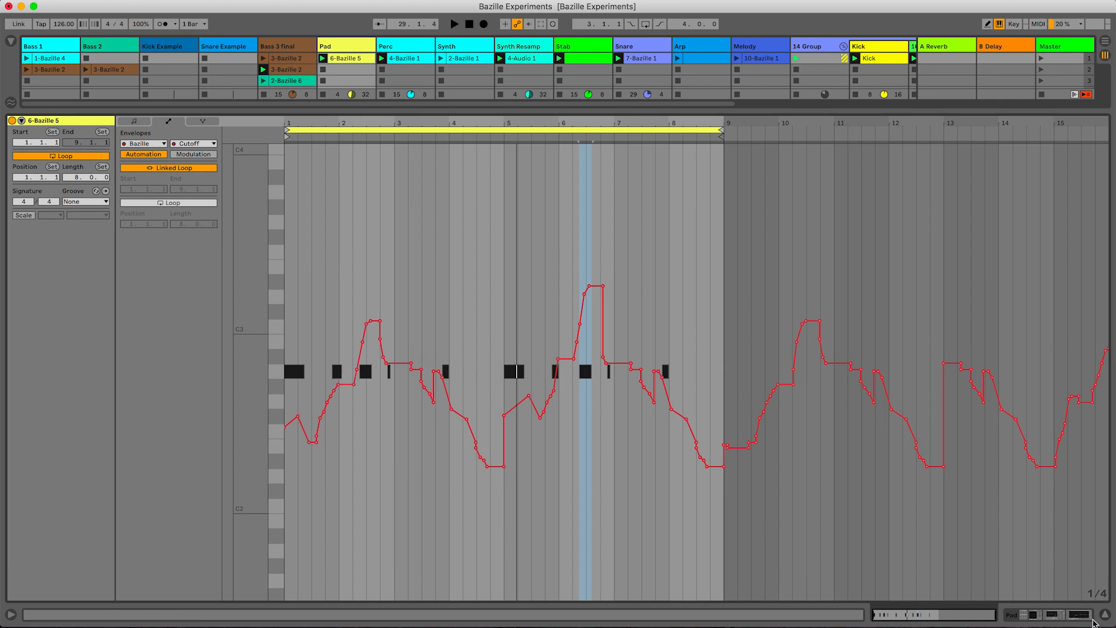
click(1087, 617)
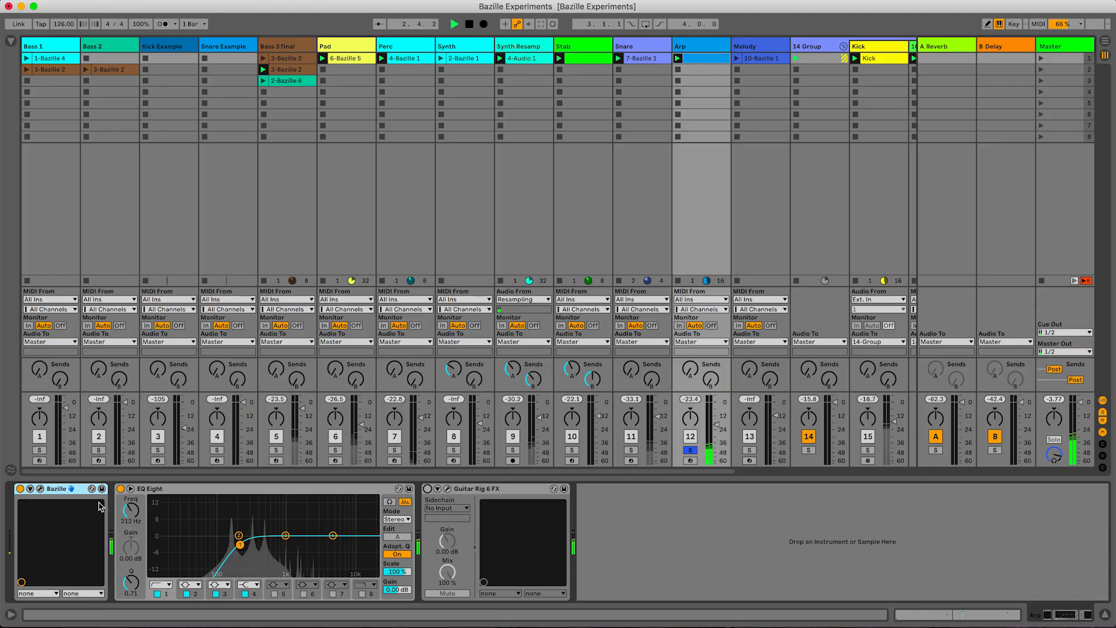
Open the Arp track's Bazille to examine its patch, close the window and hide the clip's note view.
click(40, 489)
drag(466, 36, 546, 148)
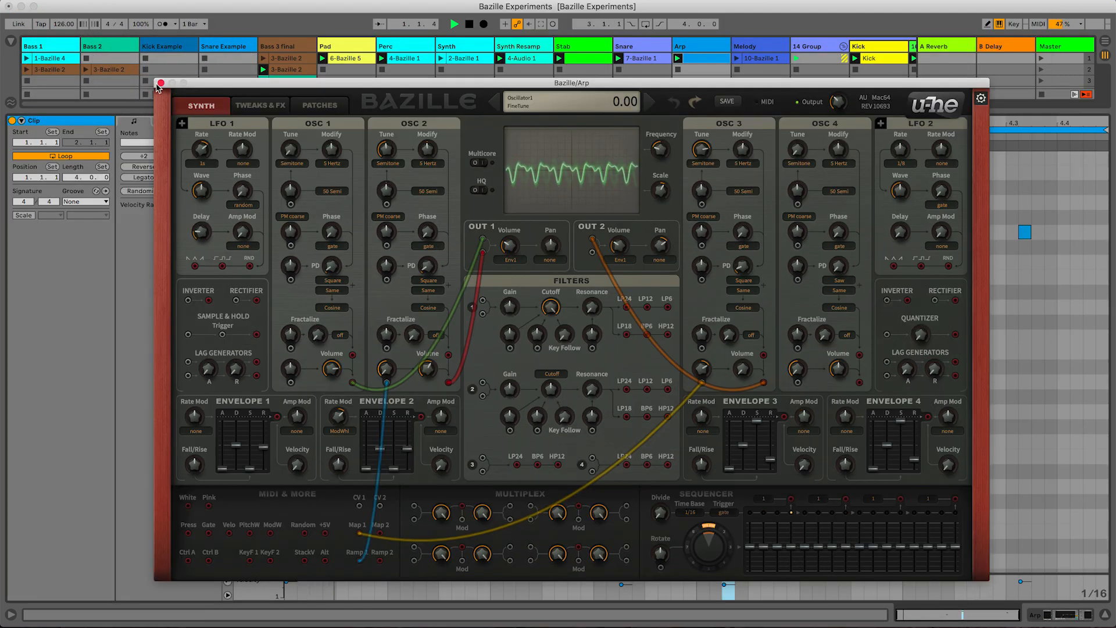
click(161, 83)
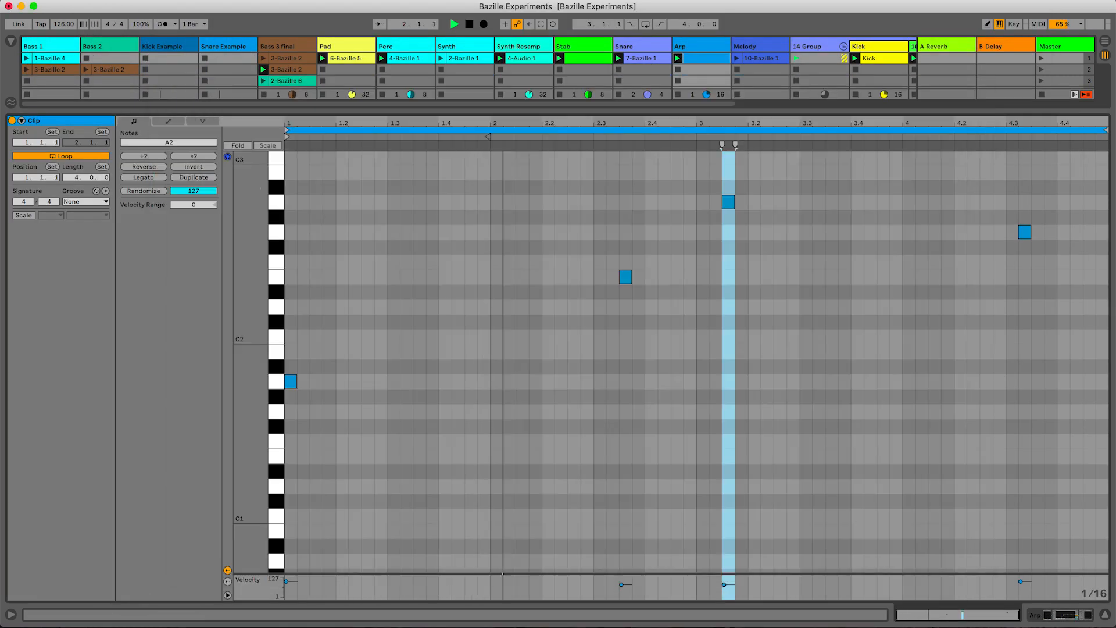
click(1104, 614)
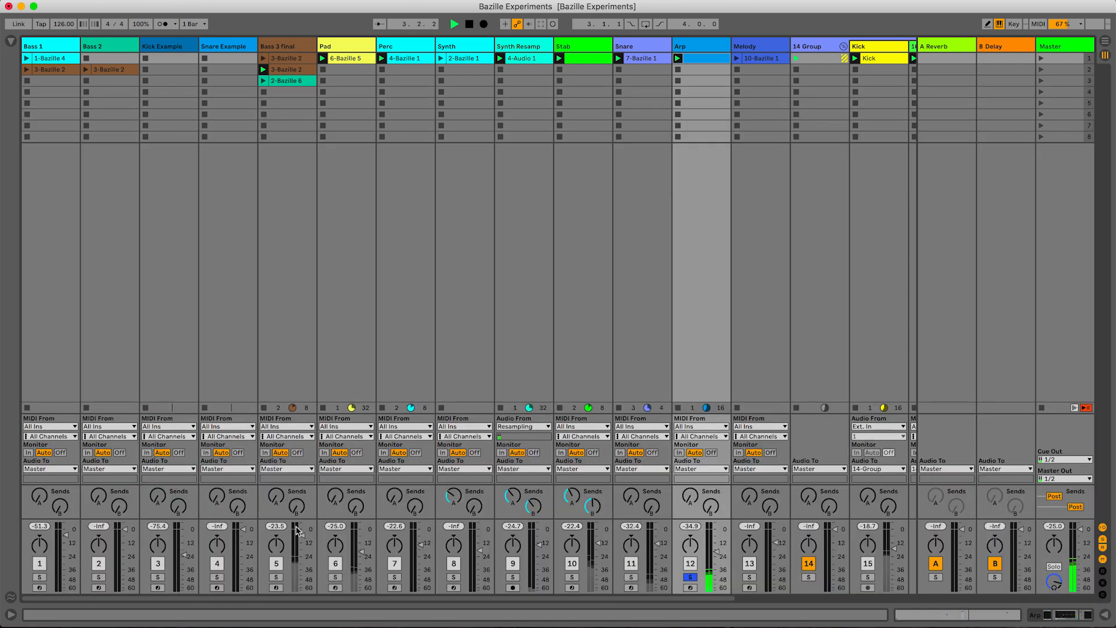
Turn on Guitar Rig 6 FX in the Arp track's device chain and audition the sound.
double_click(691, 48)
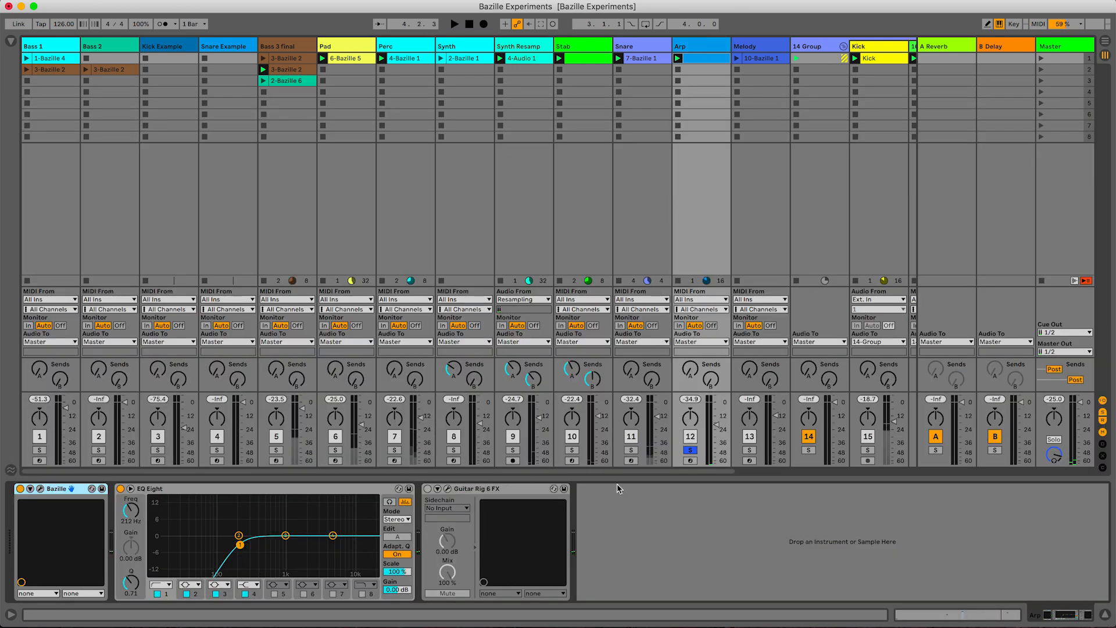
click(428, 489)
key(space)
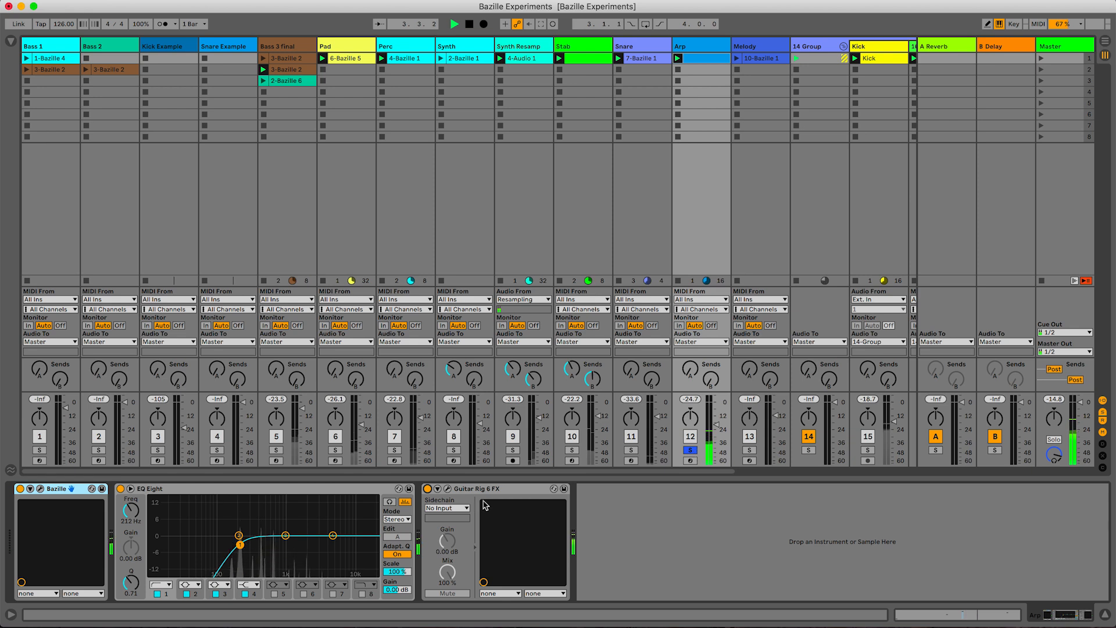
key(space)
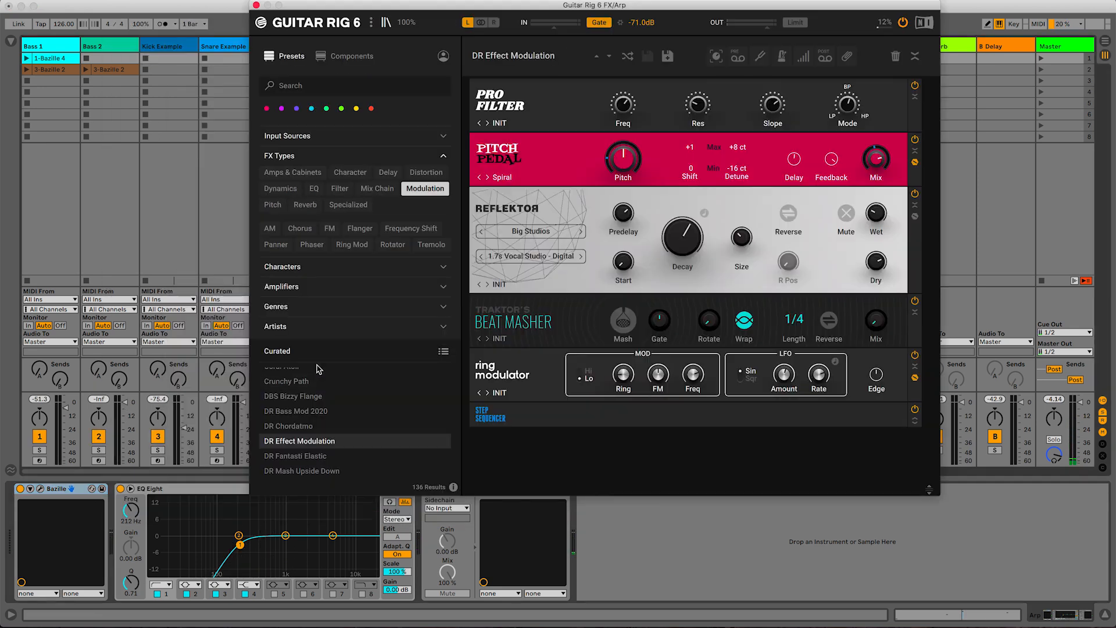
Load the Flange My Room preset in the Arp's Guitar Rig 6 and play it with the window moved off the mixer.
scroll(325, 436, down, 3)
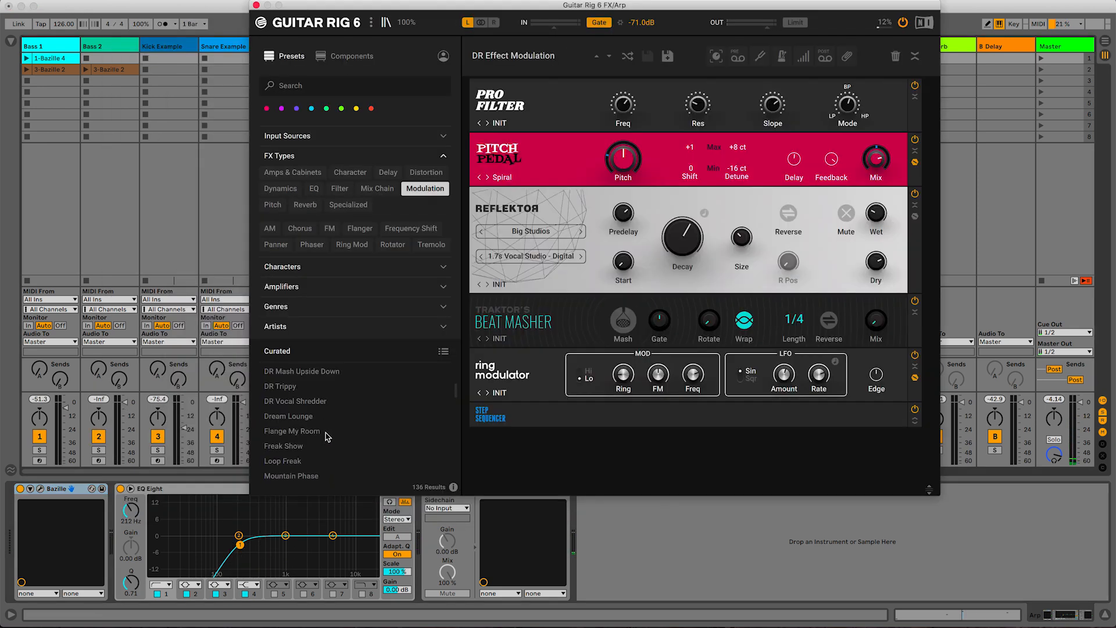
click(326, 432)
key(space)
drag(660, 7, 369, 8)
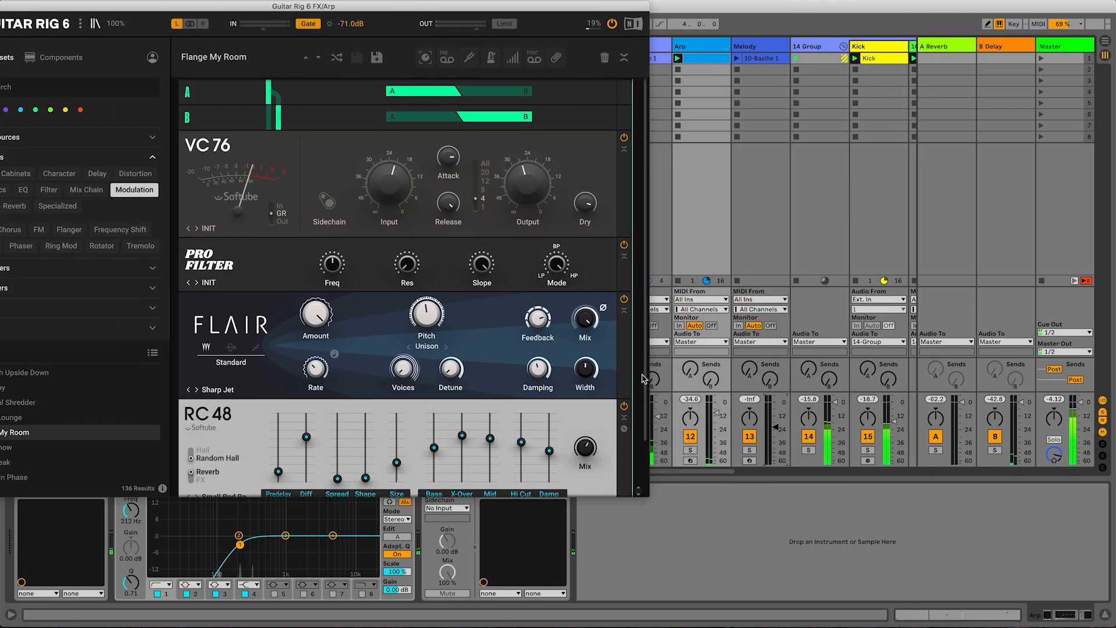
Solo the Arp and compare its sound with Guitar Rig 6 FX bypassed and re-enabled.
click(690, 451)
drag(528, 14, 511, 26)
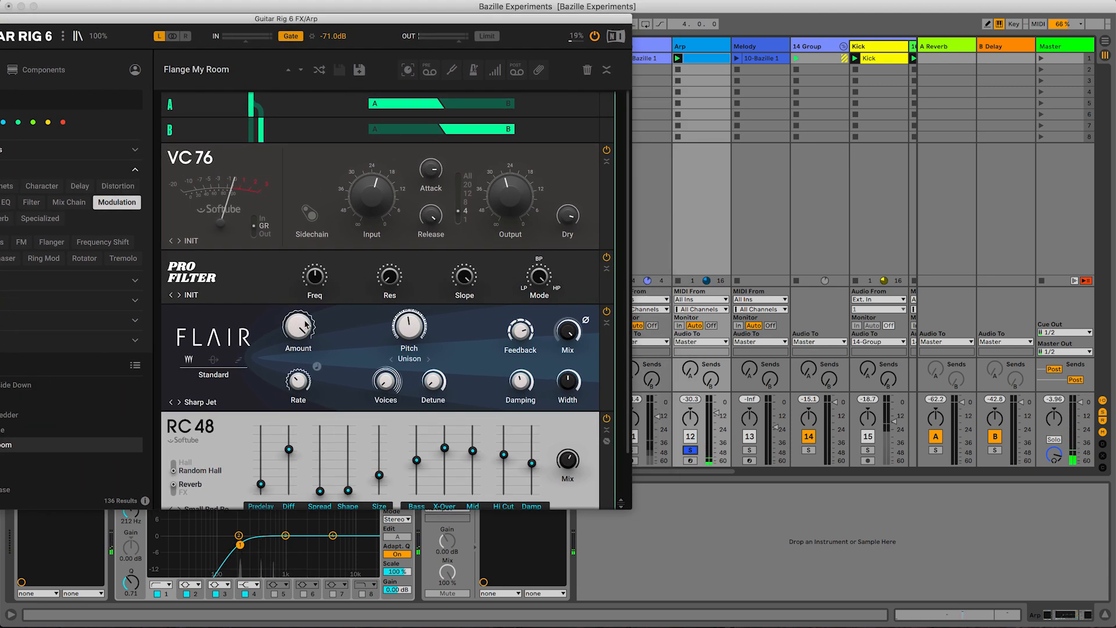
drag(172, 17, 427, 13)
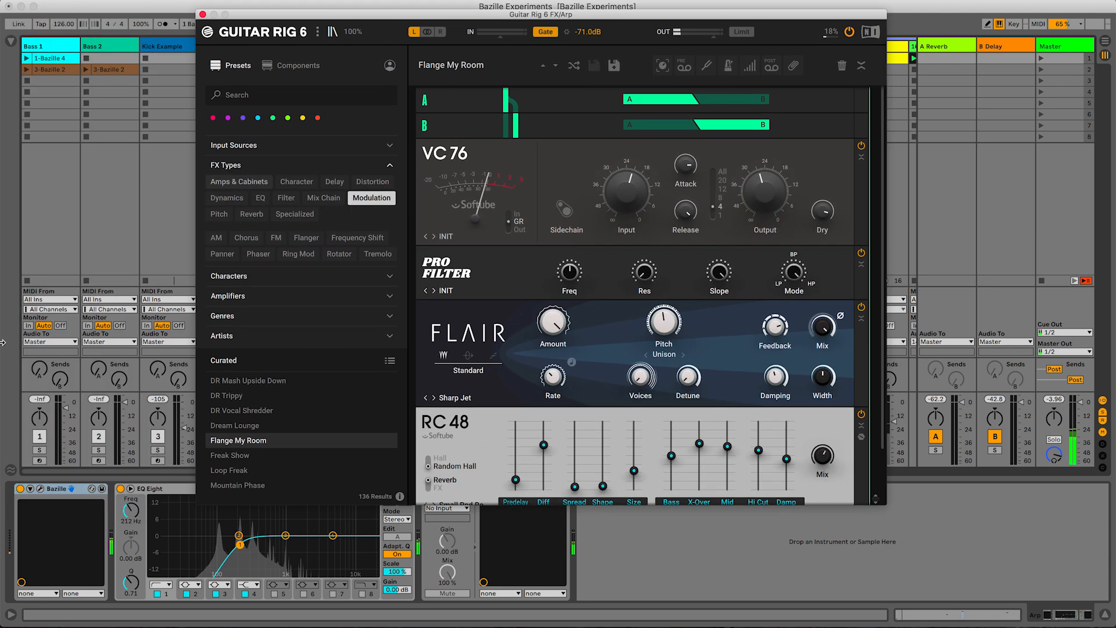
drag(500, 24, 3, 17)
drag(242, 8, 123, 10)
click(427, 489)
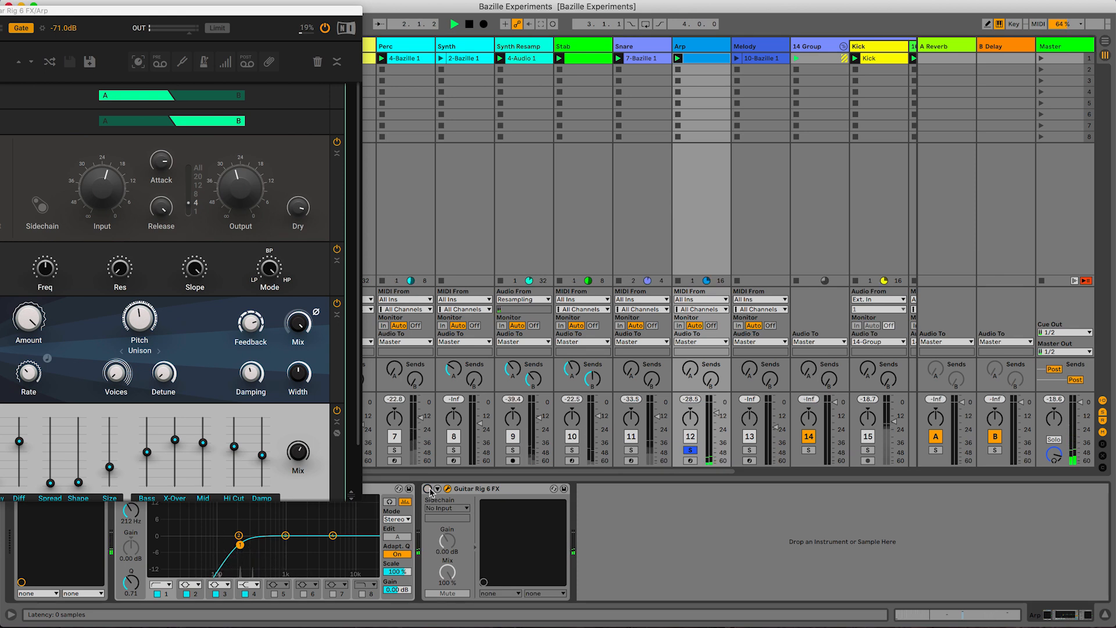
click(427, 489)
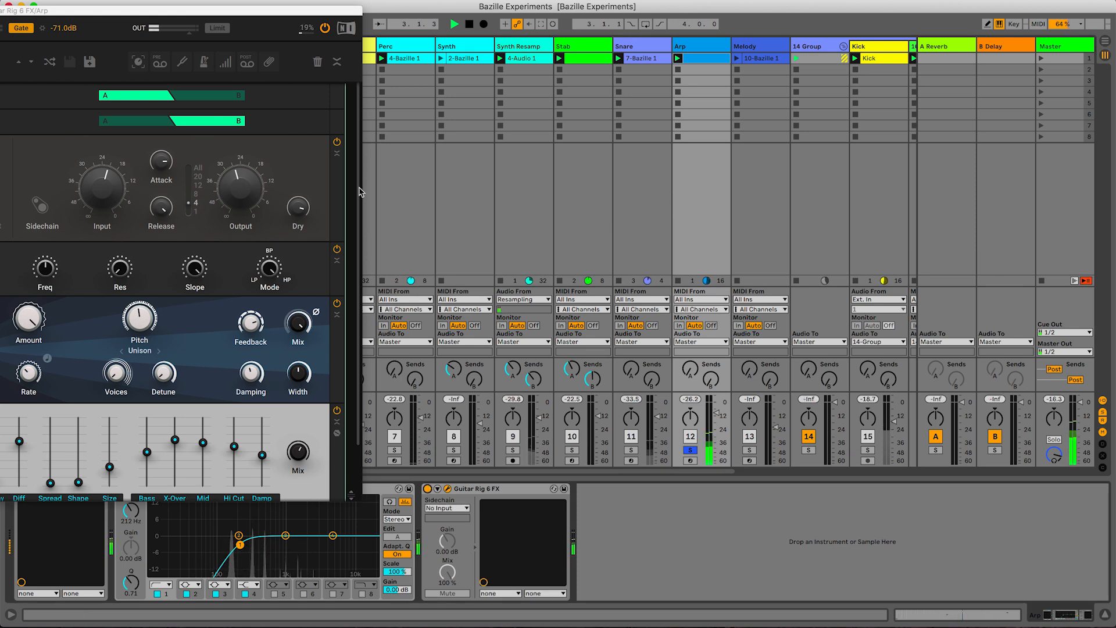
Unsolo the Arp to hear it in the mix, stop playback and close its Guitar Rig 6 window.
drag(318, 16, 524, 16)
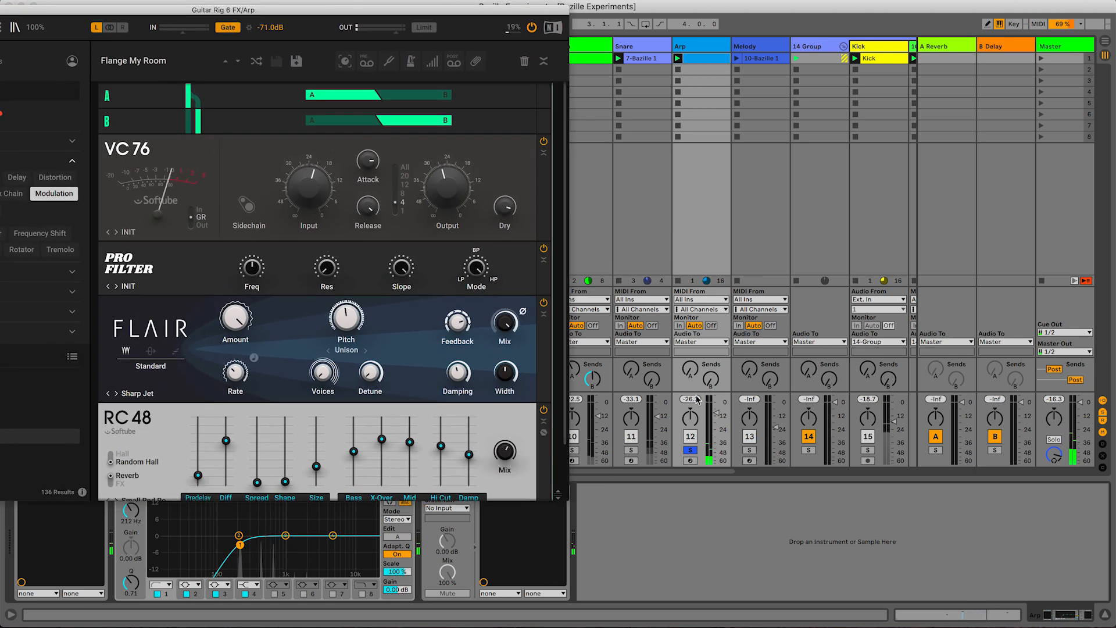
click(687, 452)
drag(459, 10, 510, 146)
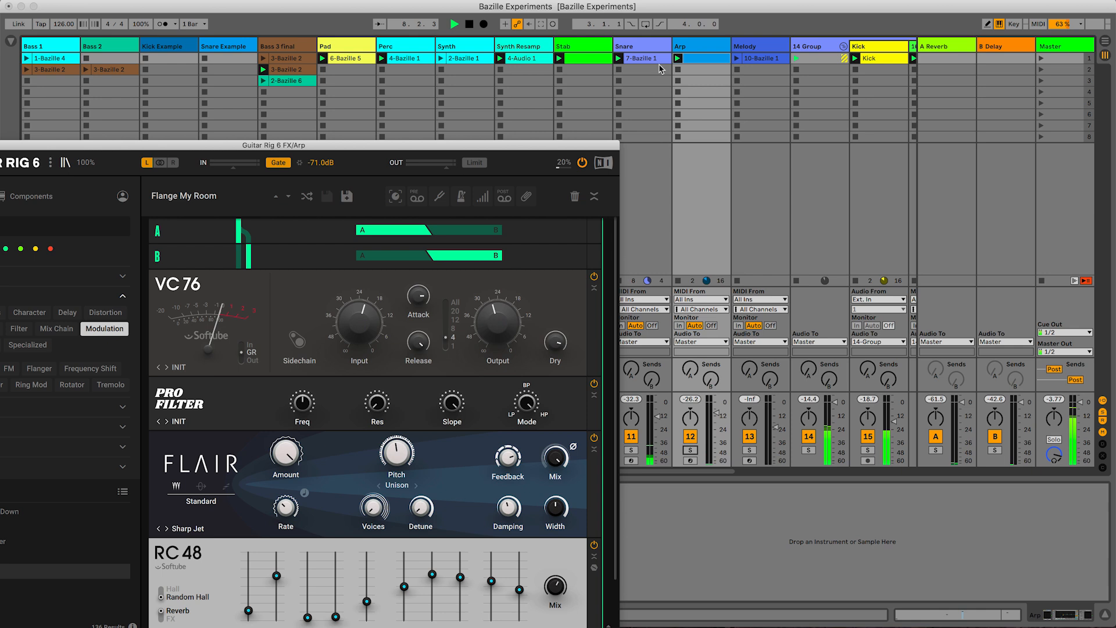
drag(459, 147, 677, 103)
key(space)
click(155, 101)
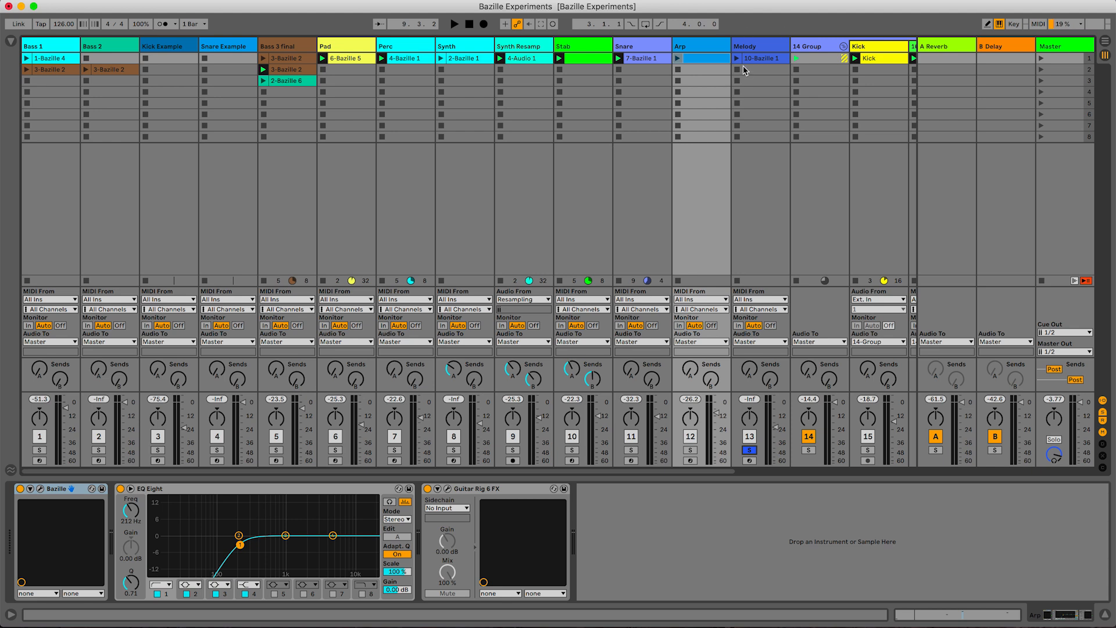
Launch the Melody track's 10-Bazille 1 clip, bypass its Guitar Rig 6 FX and open its Bazille window.
click(737, 59)
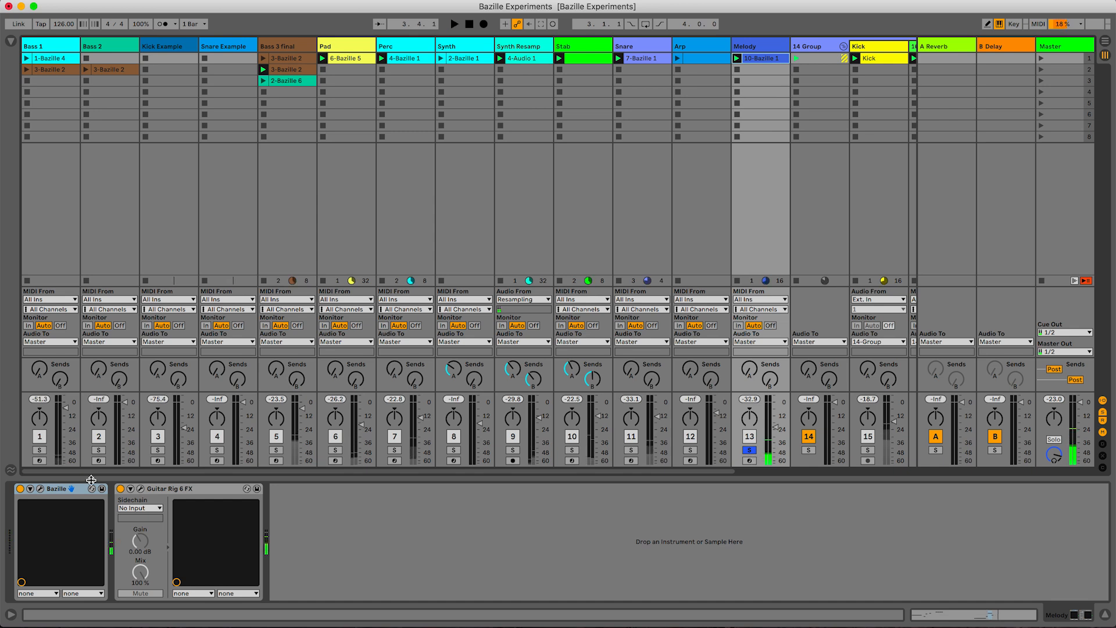
click(71, 498)
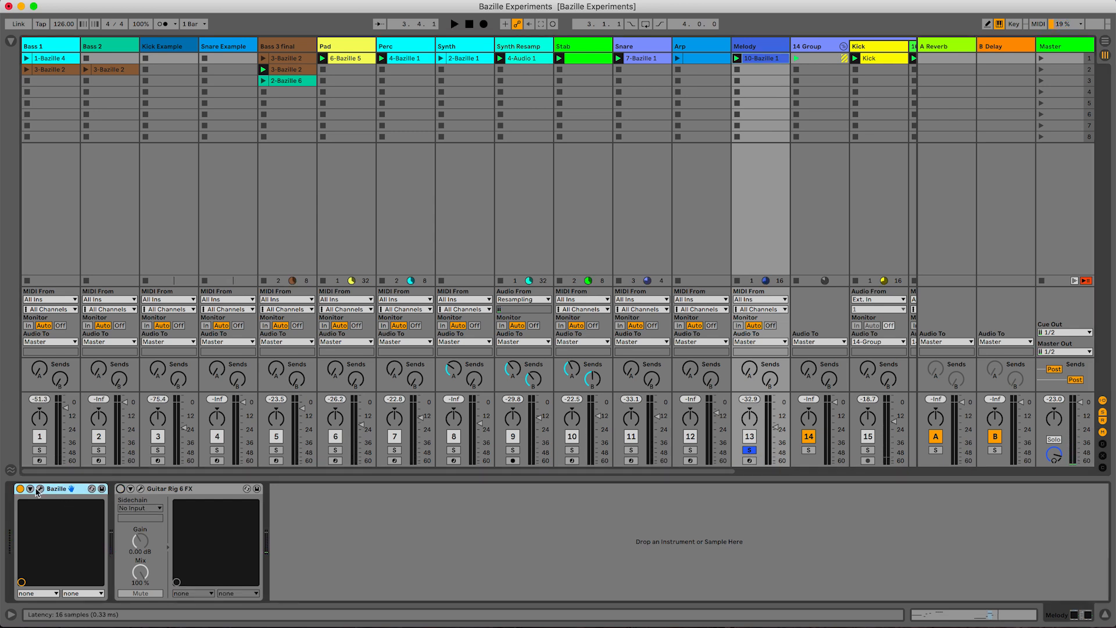
click(43, 489)
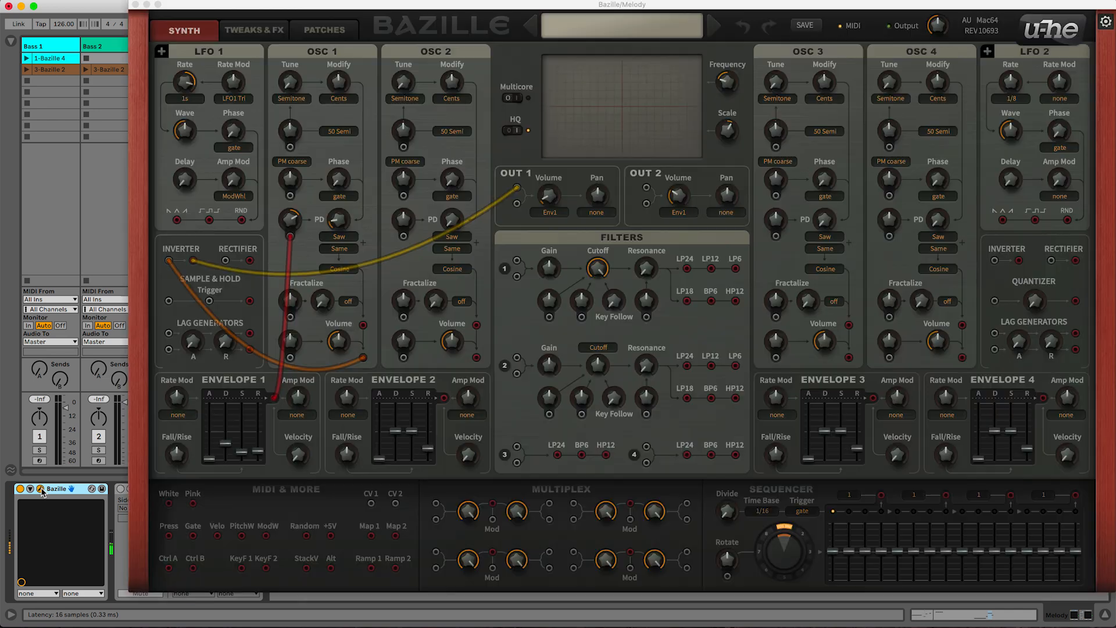
drag(554, 6, 477, 6)
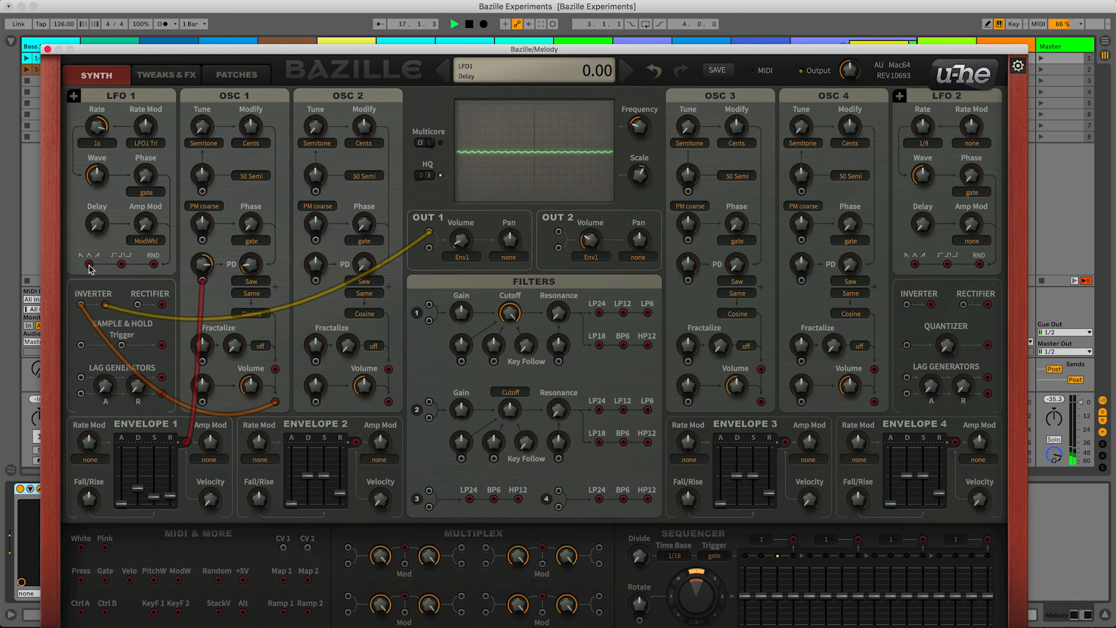
Patch LFO 1's first waveform output into oscillator 1's phase modulation, set the depth to 8.00 and close Melody's Bazille.
drag(89, 265, 202, 240)
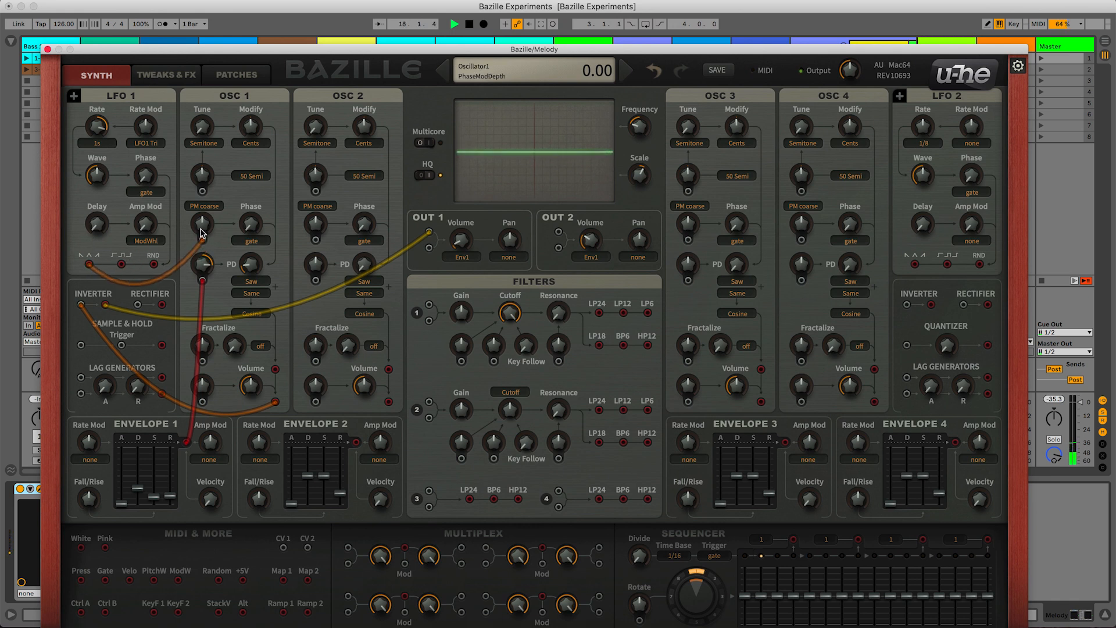
drag(211, 180, 215, 206)
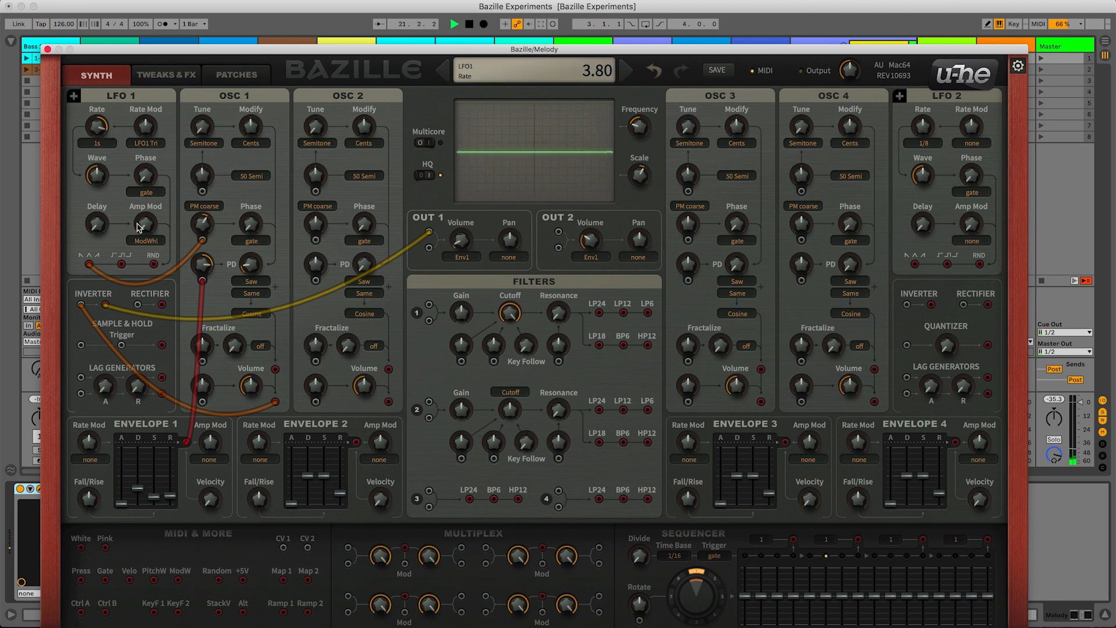
drag(203, 231, 204, 244)
drag(97, 152, 101, 181)
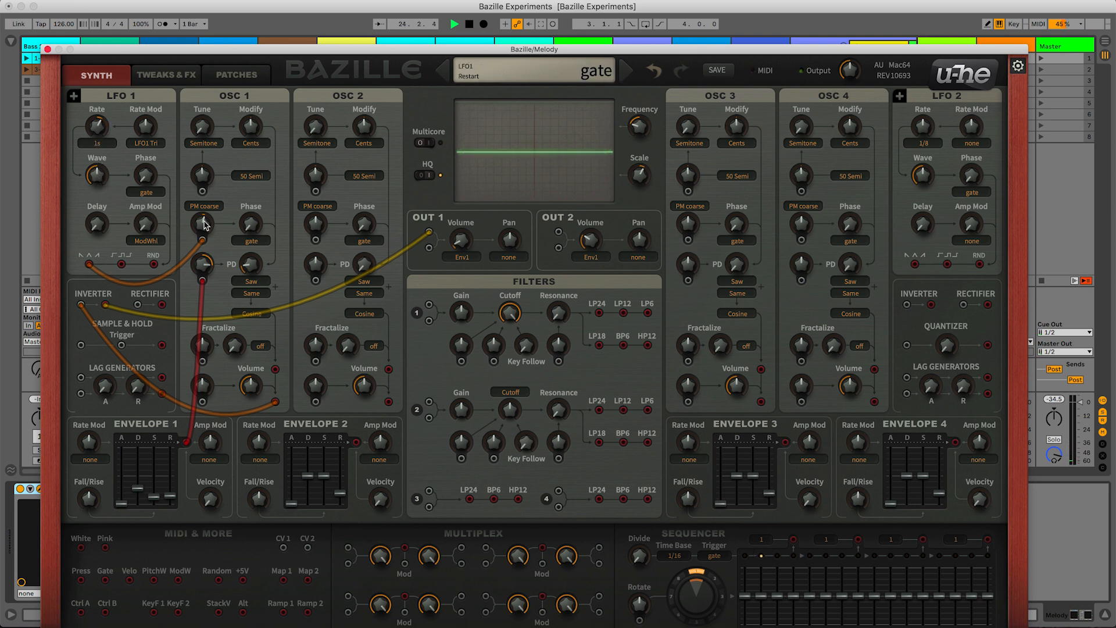
drag(204, 225, 205, 228)
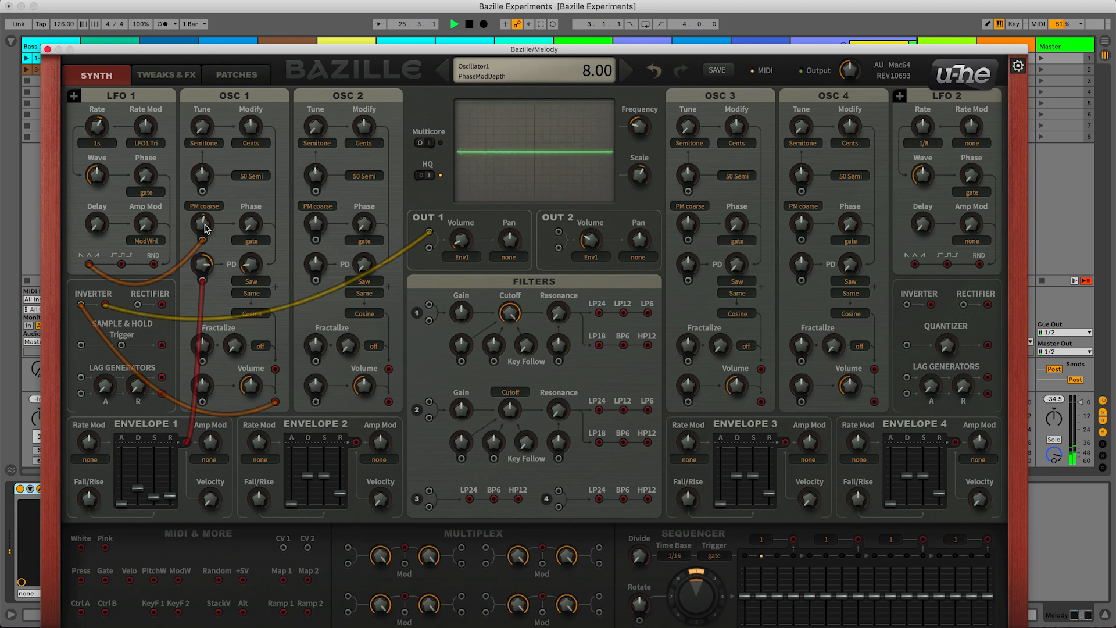
click(48, 49)
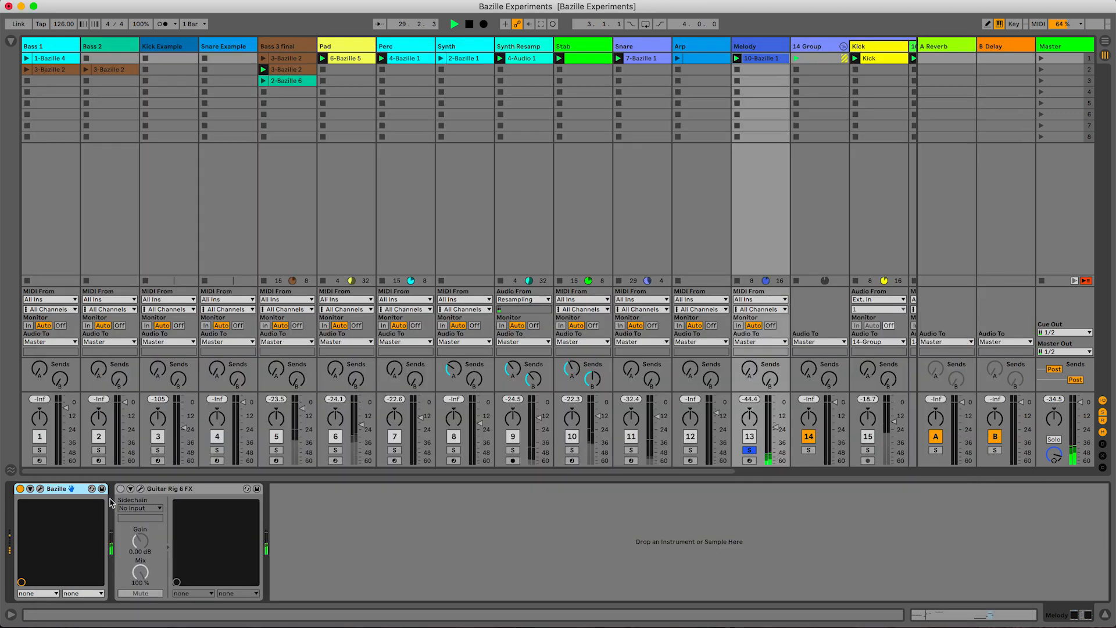
Turn on the Melody track's Guitar Rig 6 FX, look through its Plex double Roto rack and close the window.
click(120, 488)
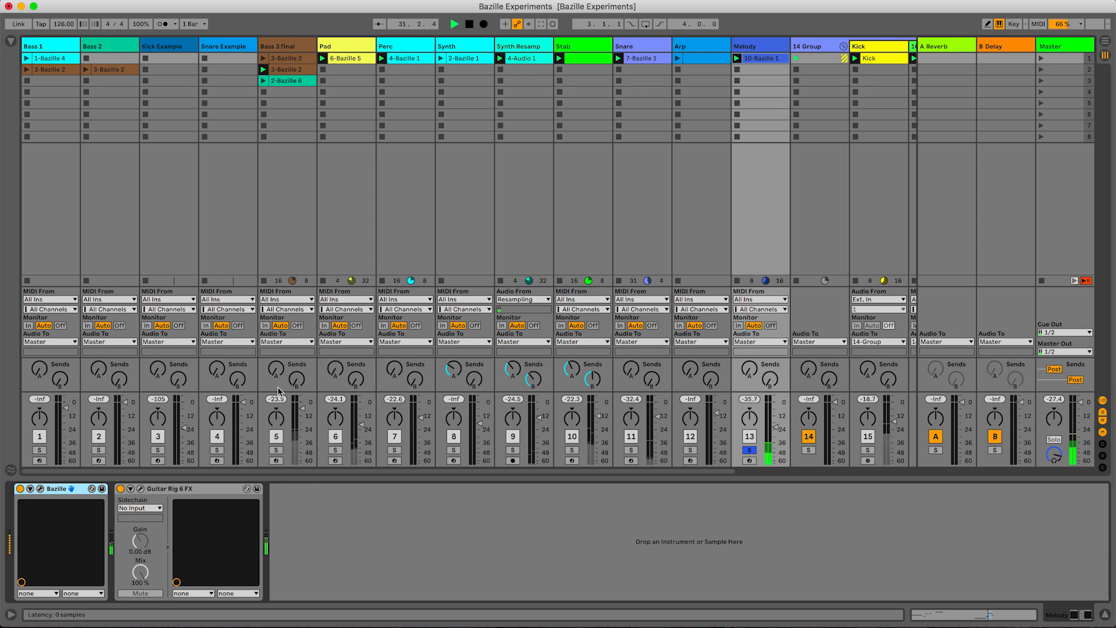
scroll(336, 423, down, 3)
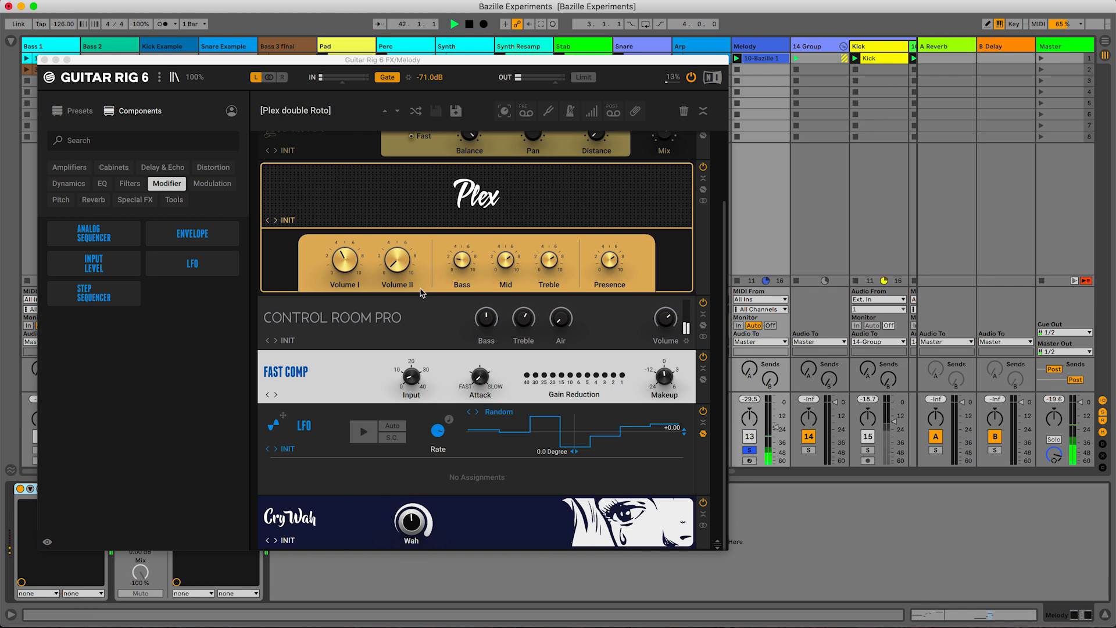
scroll(504, 323, up, 3)
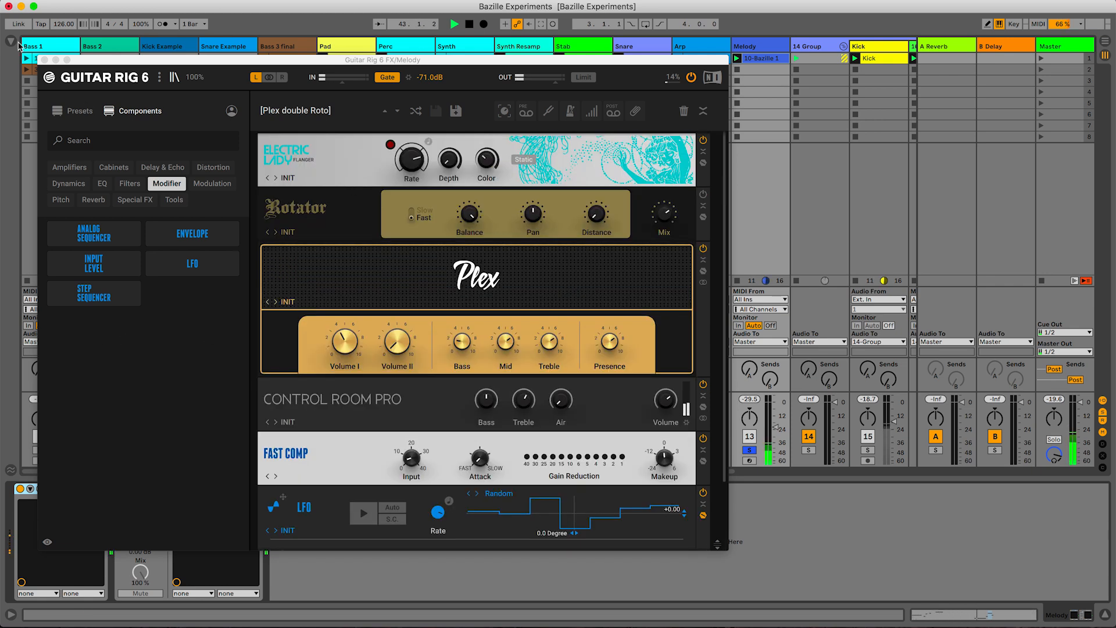
click(45, 60)
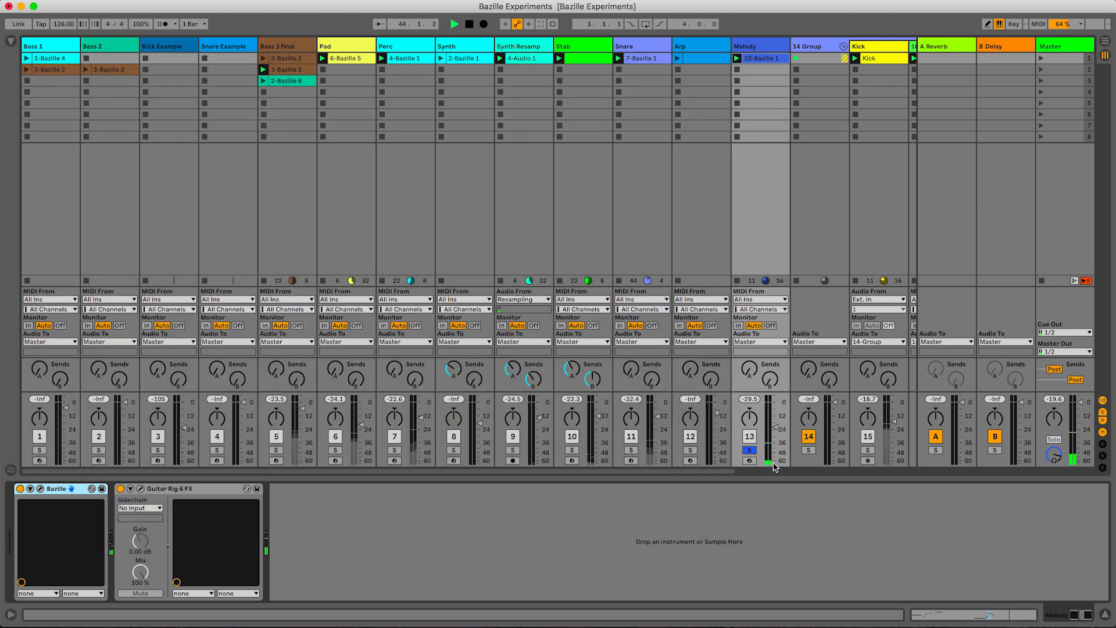
Unsolo the Melody track, stop the Kick clip and set Melody's volume to -15.0 dB.
click(749, 451)
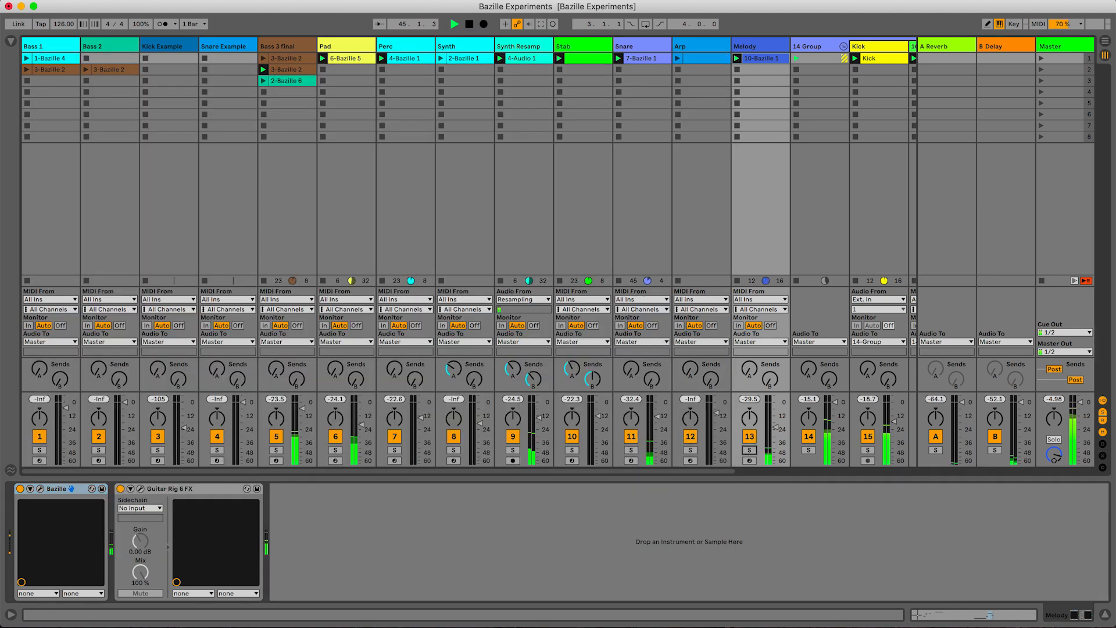
click(852, 81)
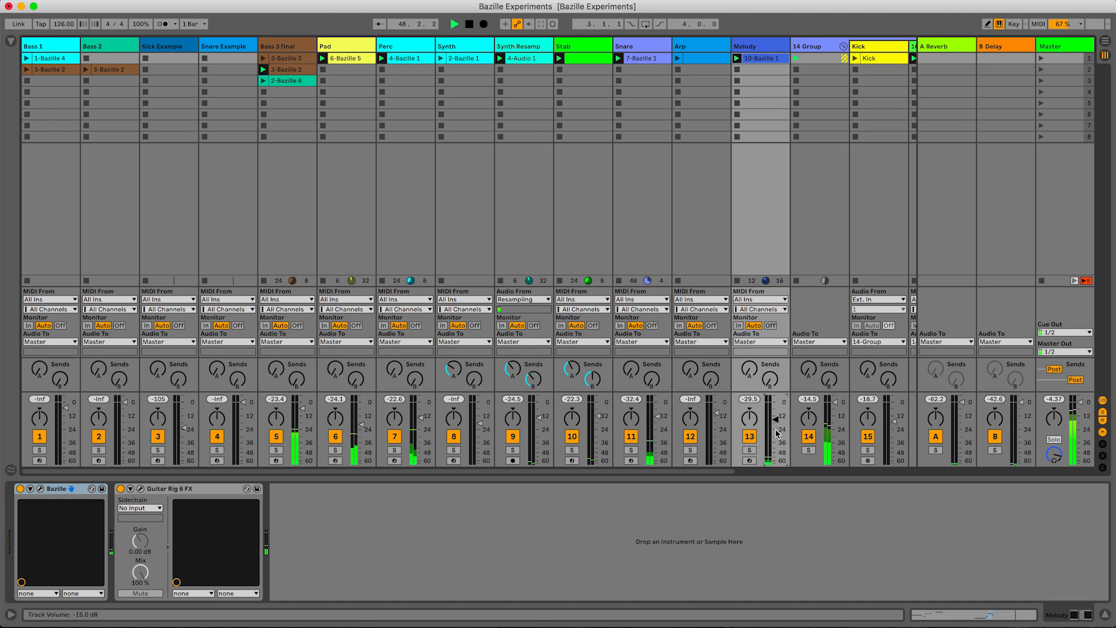
Open Melody's 10-Bazille 1 clip and add an A3 note from 2.2.1 to 2.3.2.
double_click(765, 59)
double_click(562, 415)
key(space)
drag(562, 415, 615, 403)
key(space)
key(Left)
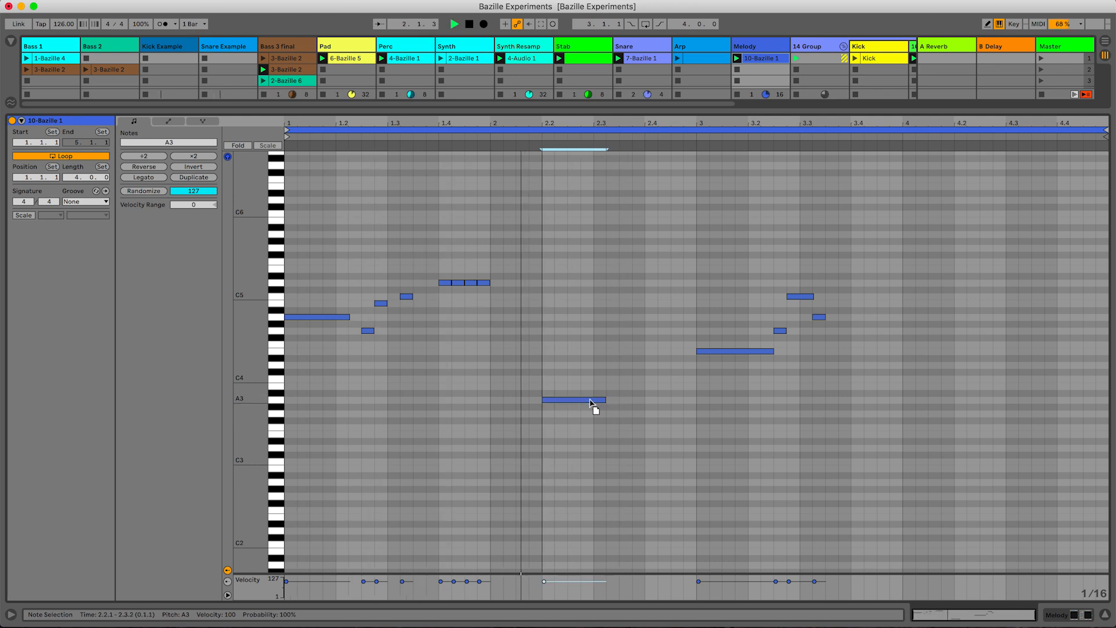
Add three sixteenth notes to the Melody clip: A4 at 2.2.4, G4 at 2.3.3 and C5 at 2.4.2.
double_click(612, 372)
drag(611, 373, 589, 327)
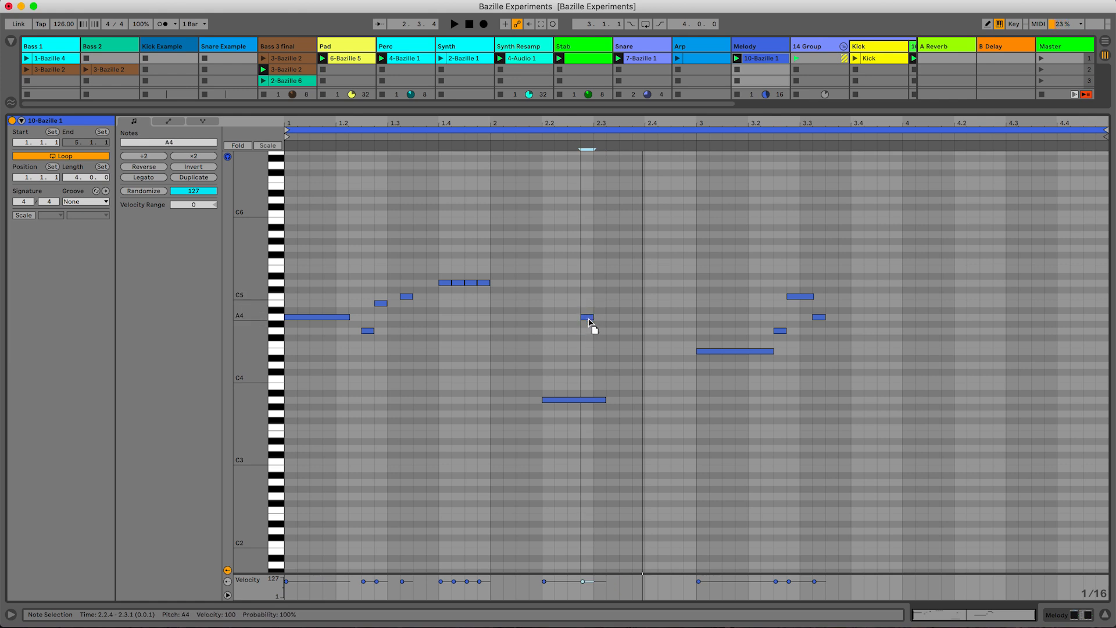
double_click(625, 338)
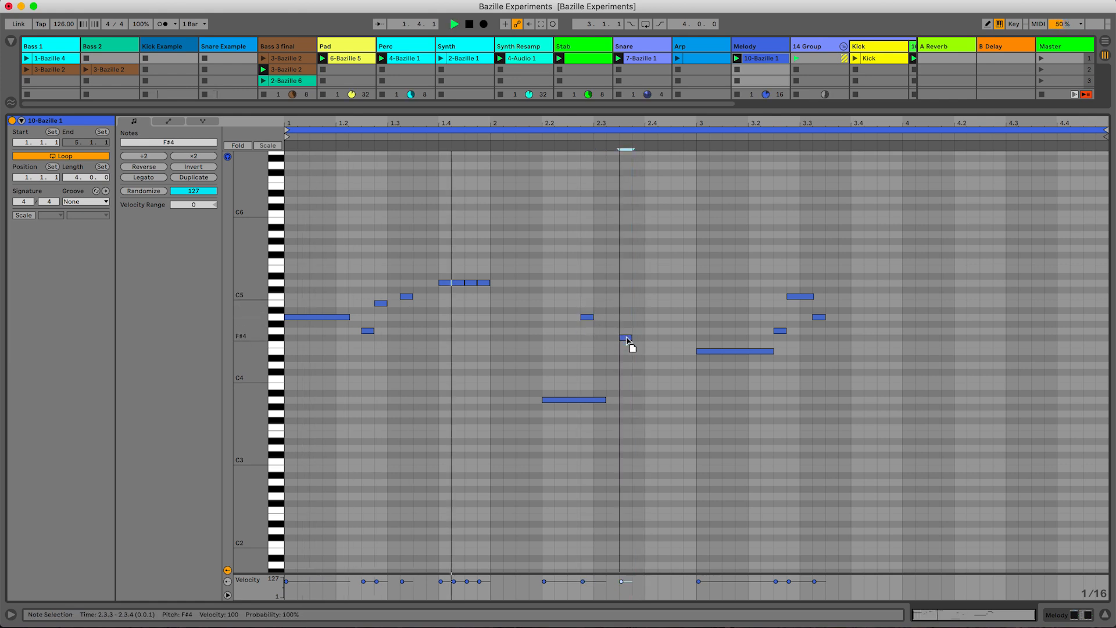
key(Up)
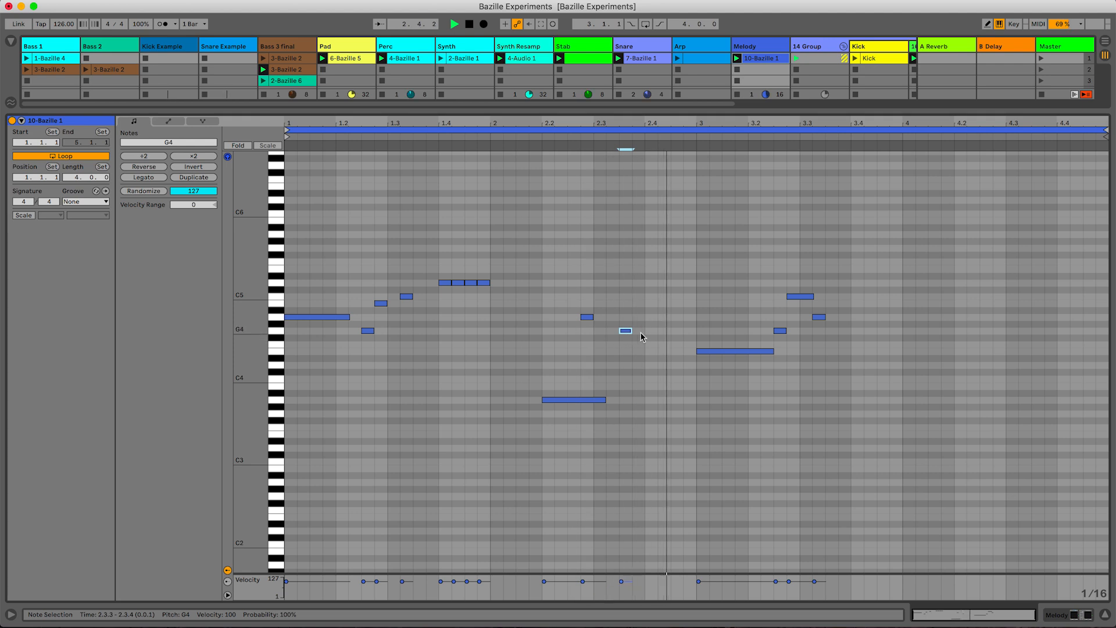
double_click(663, 310)
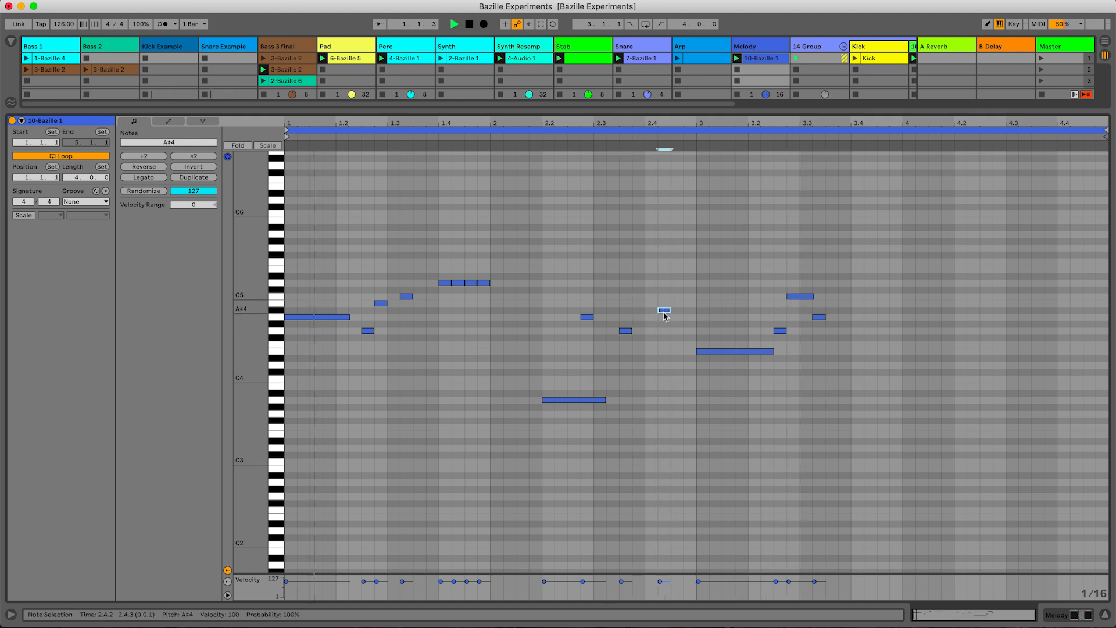
drag(663, 312, 663, 296)
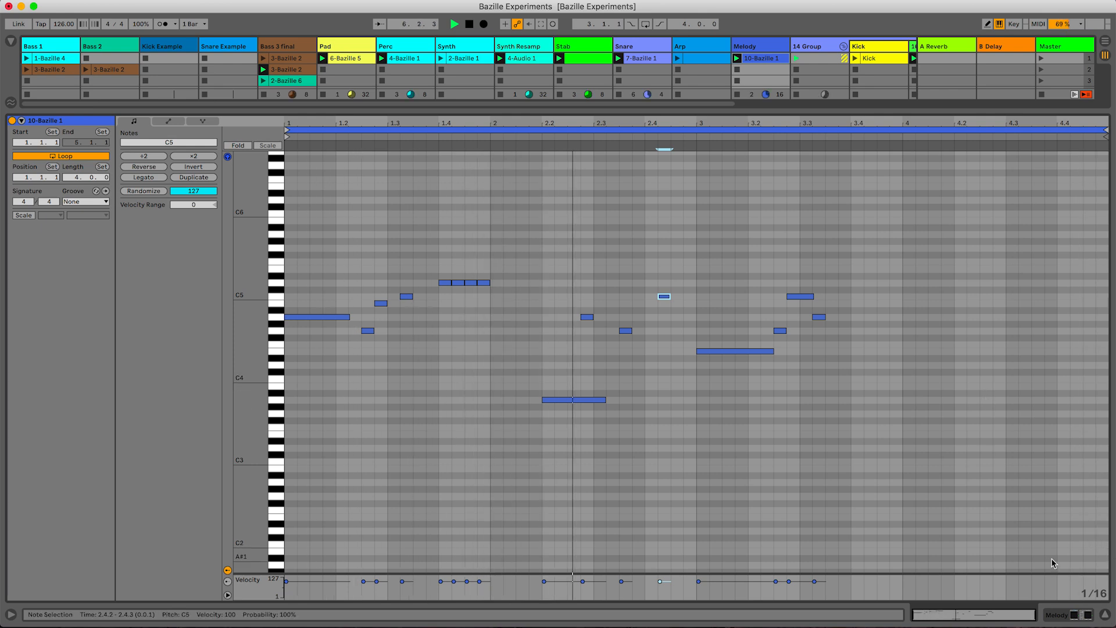
Hide the note editor, launch the Kick clip and stop the Melody clip.
click(1105, 615)
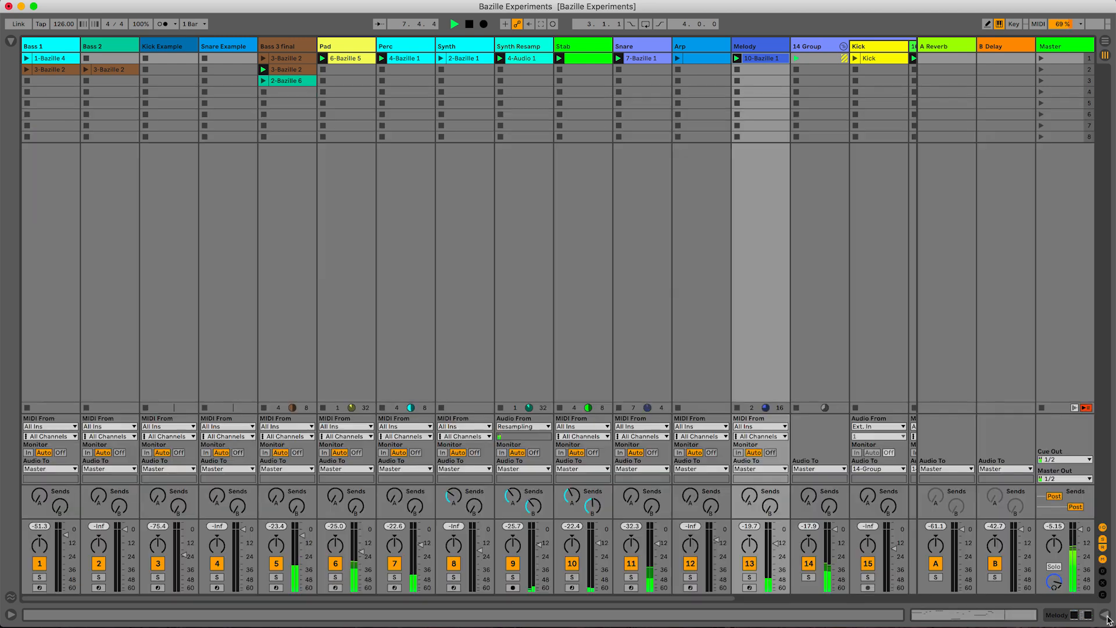
click(855, 59)
click(738, 70)
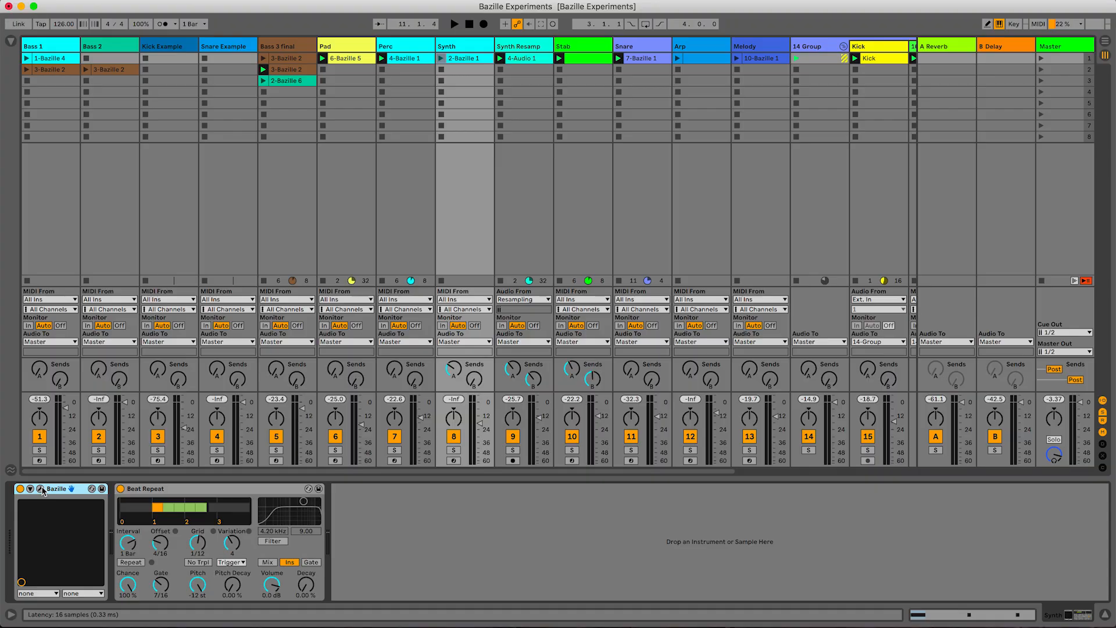
Toggle the Multicore option in the Bazille instruments of the Synth and Pad tracks, moving Pad's Bazille window clear of the track headers.
click(41, 489)
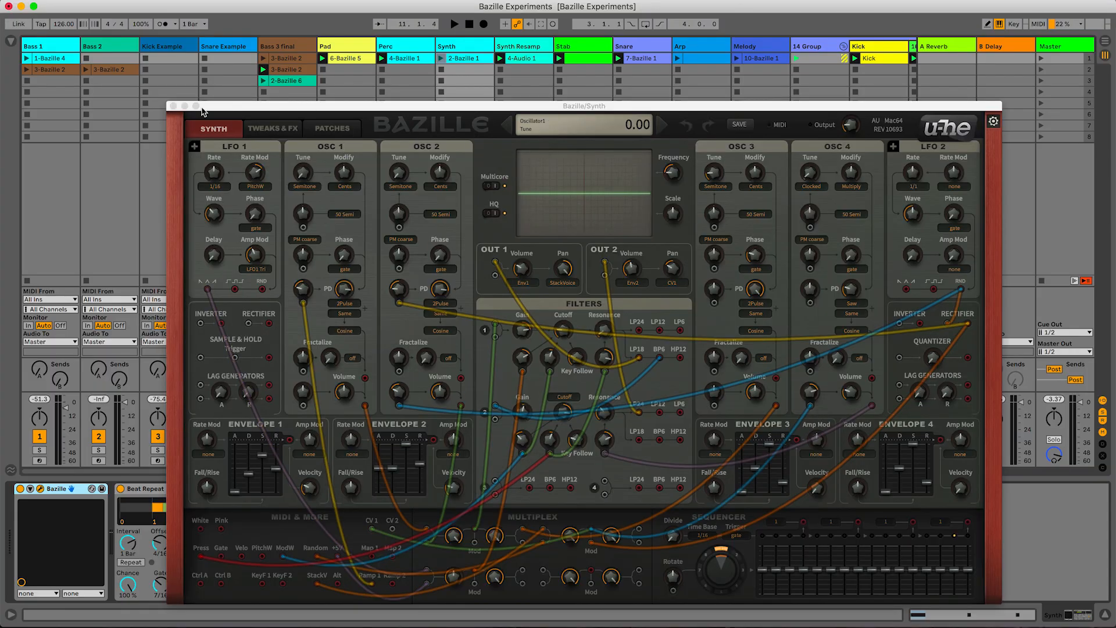
click(489, 186)
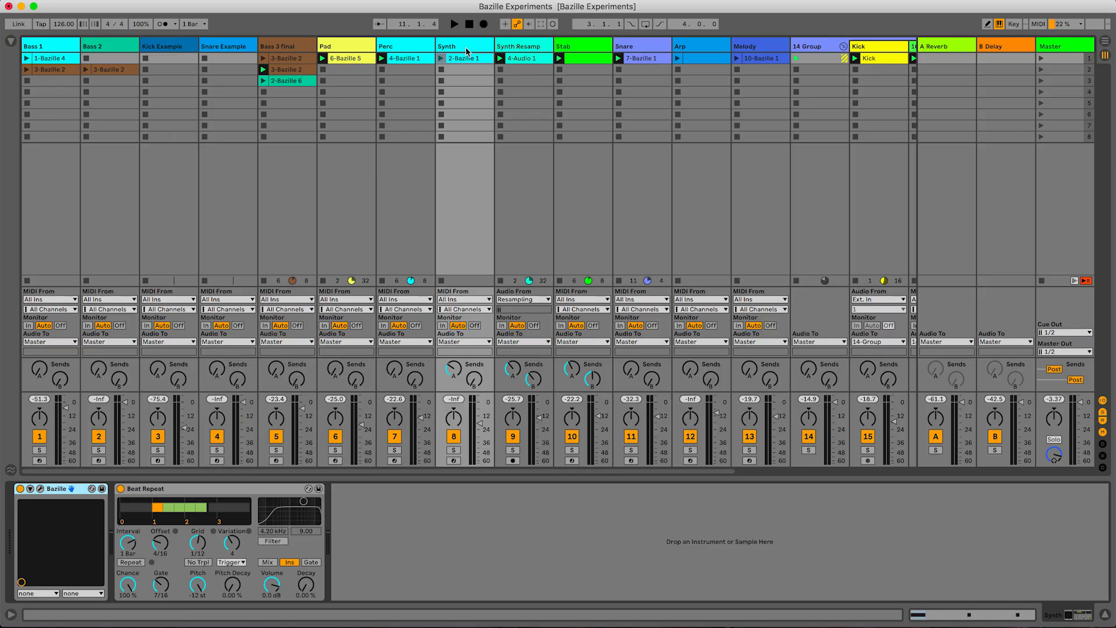
click(415, 49)
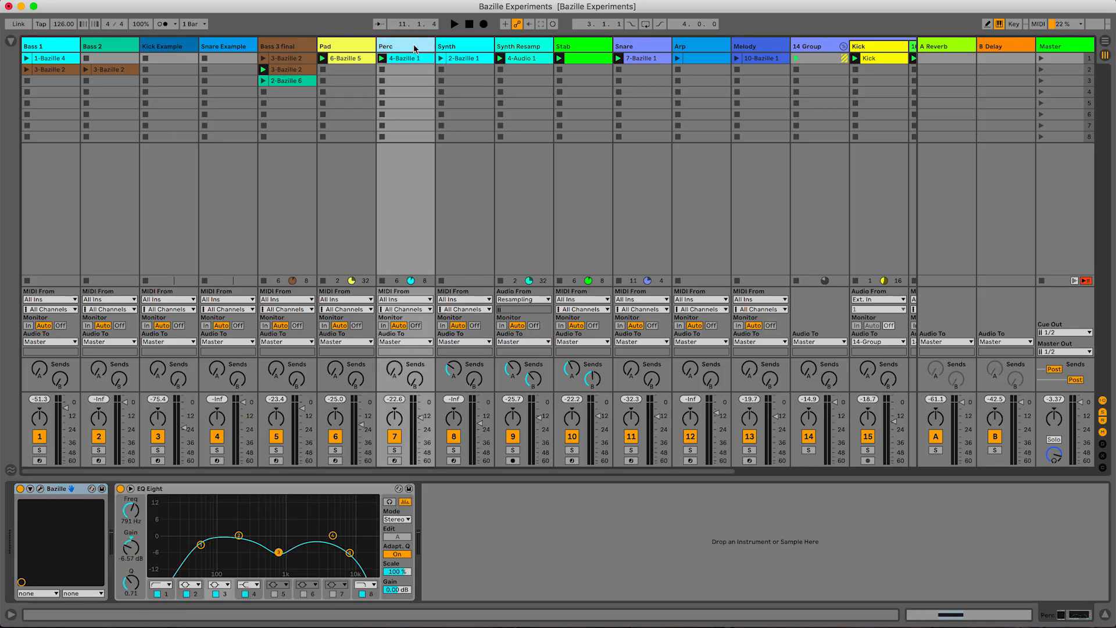
click(348, 50)
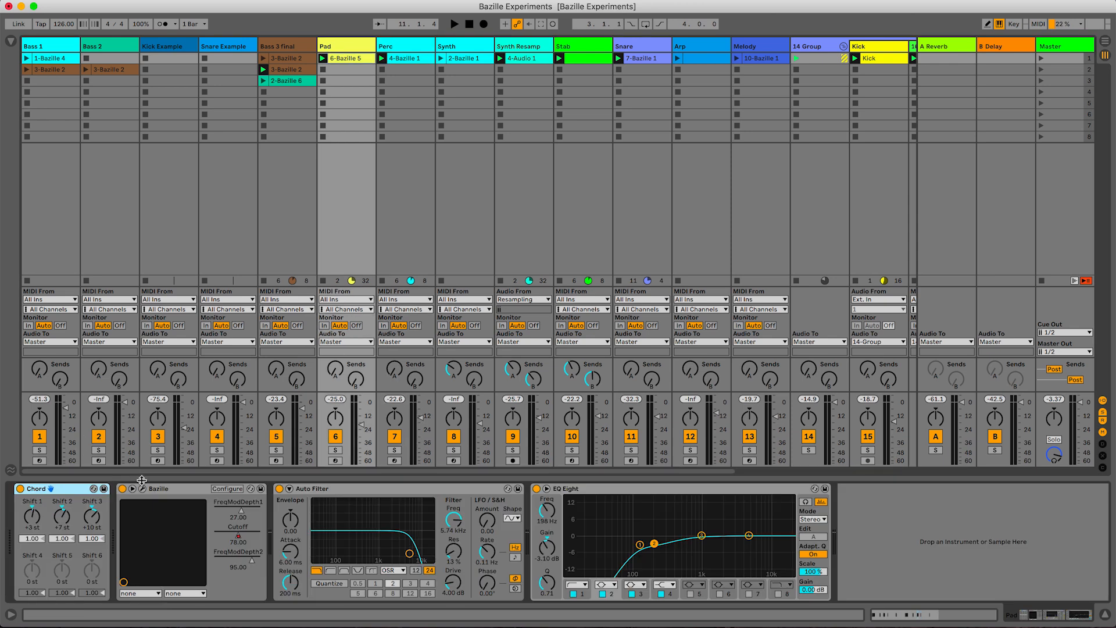
click(143, 490)
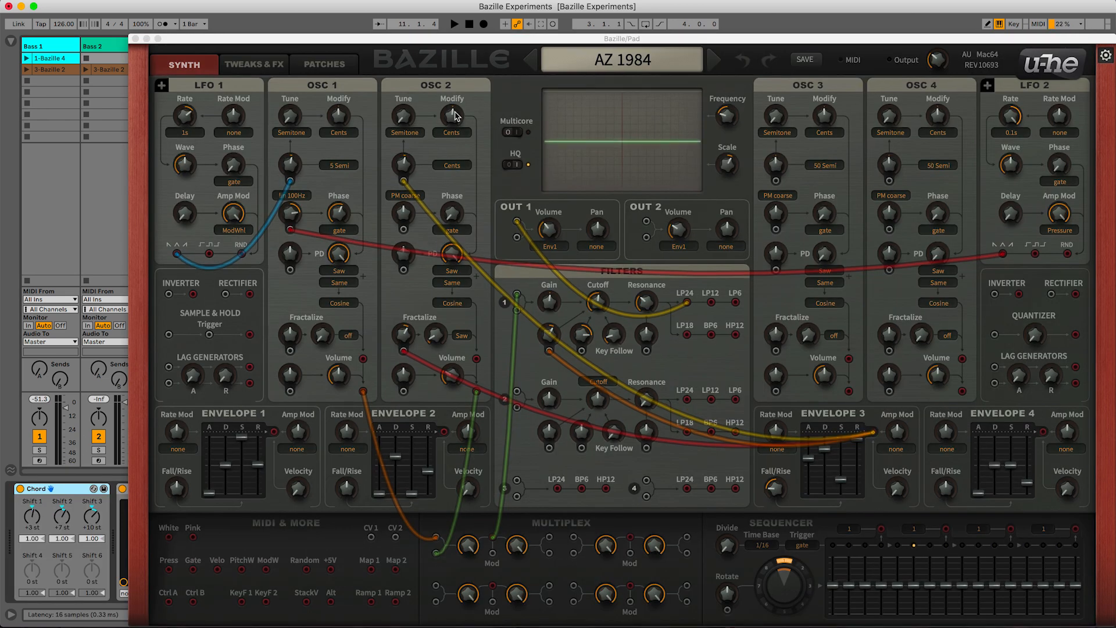
drag(500, 41, 407, 144)
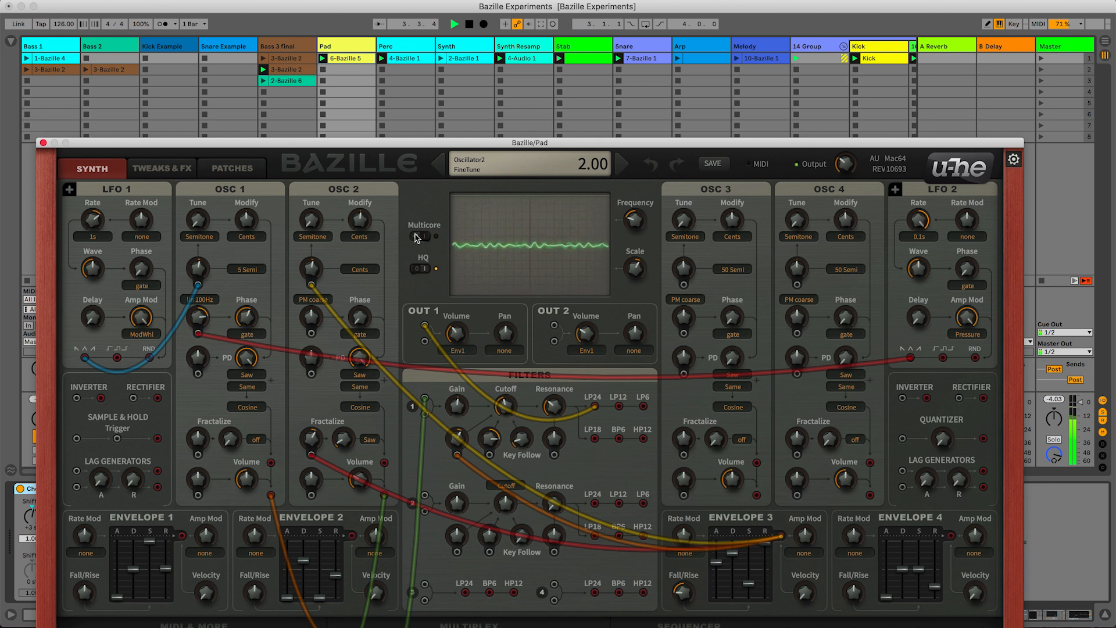
click(422, 238)
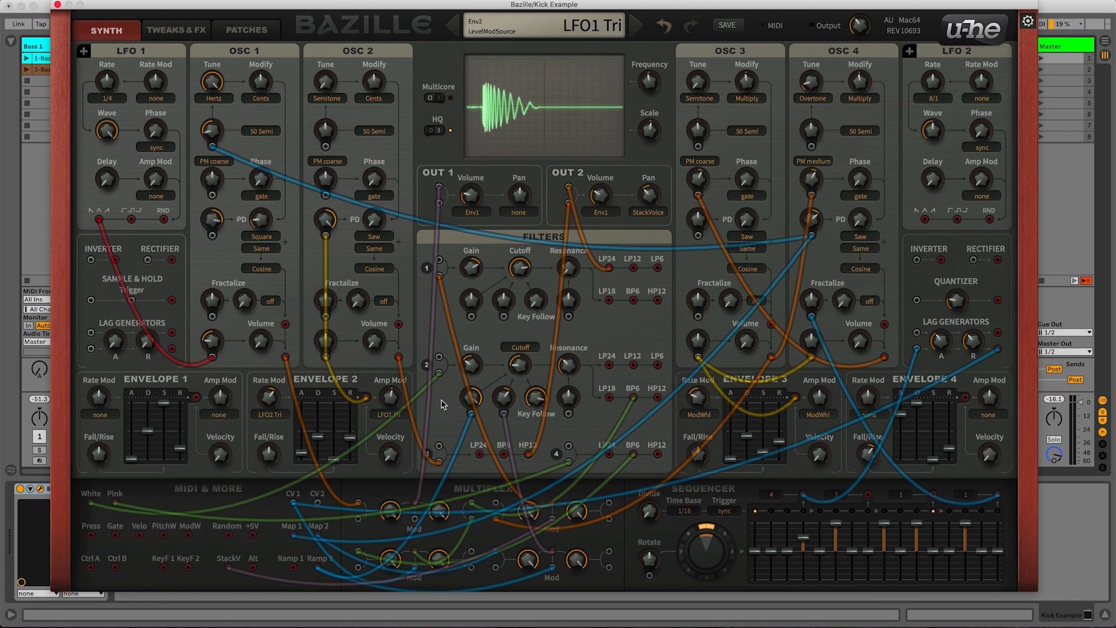
Unplug the white and pink noise cables from the filter inputs in the Kick Example's Bazille patch.
drag(440, 374, 440, 394)
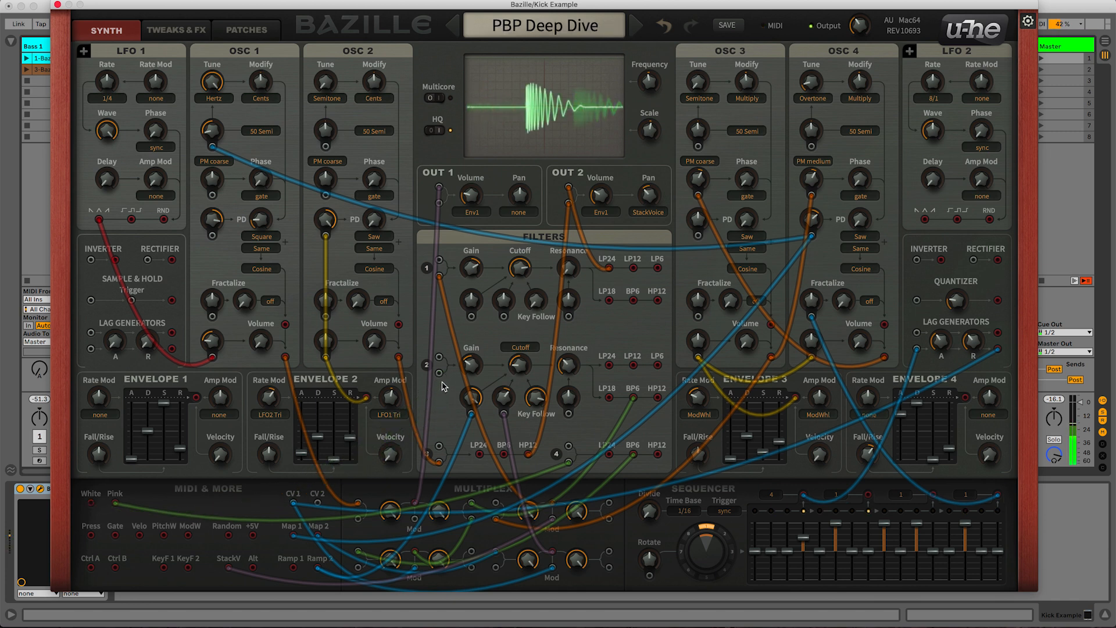
drag(532, 476, 533, 482)
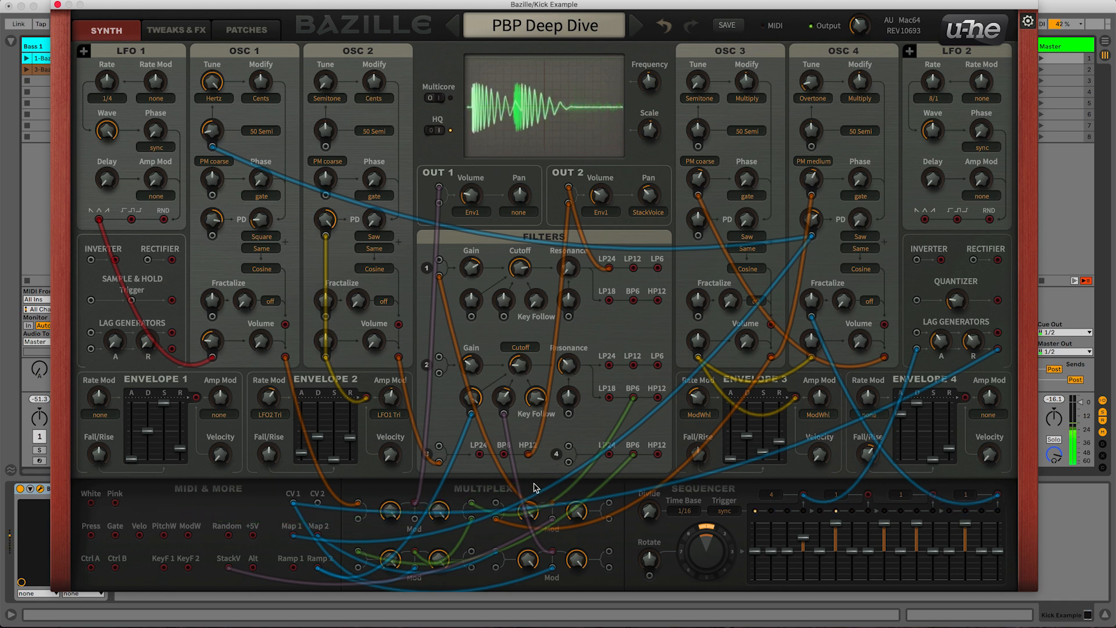
Turn down both gains of Multiplex 2 and Multiplex 4 and Multiplex 1's second gain, setting Multiplex 2's first gain to 0.00.
mouse_move(537, 513)
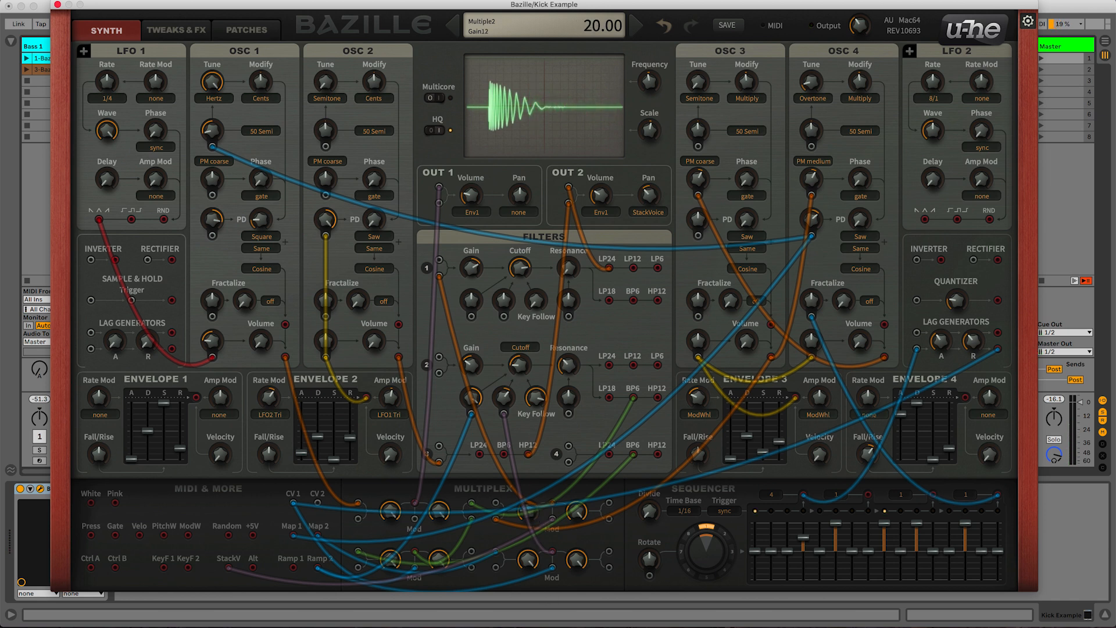
drag(537, 626, 562, 619)
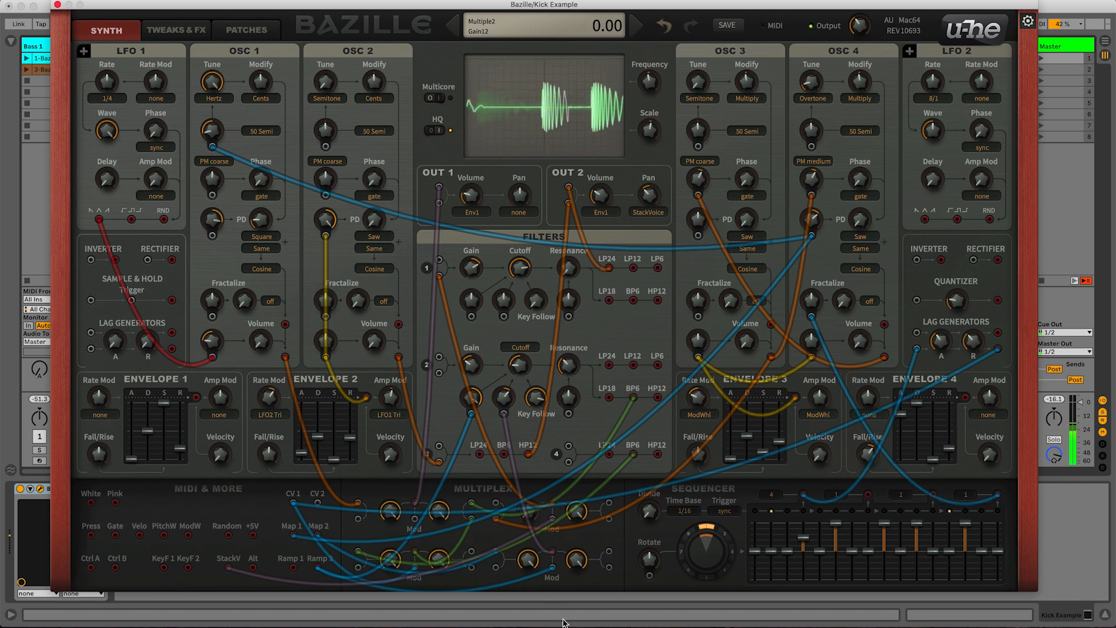
drag(579, 517, 582, 605)
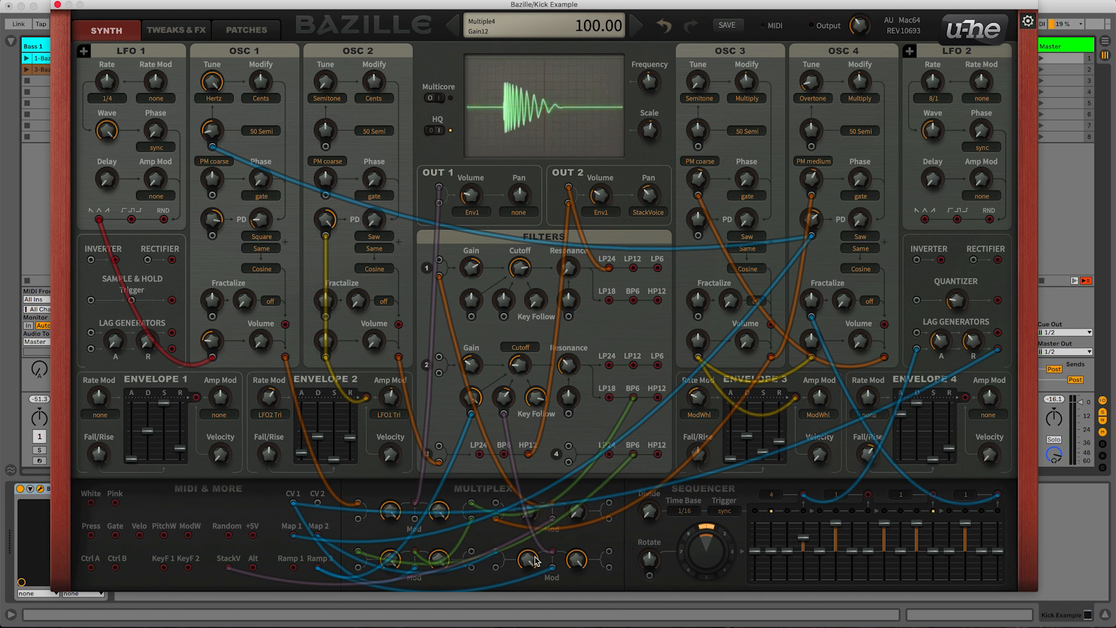
drag(528, 560, 570, 615)
drag(576, 562, 577, 626)
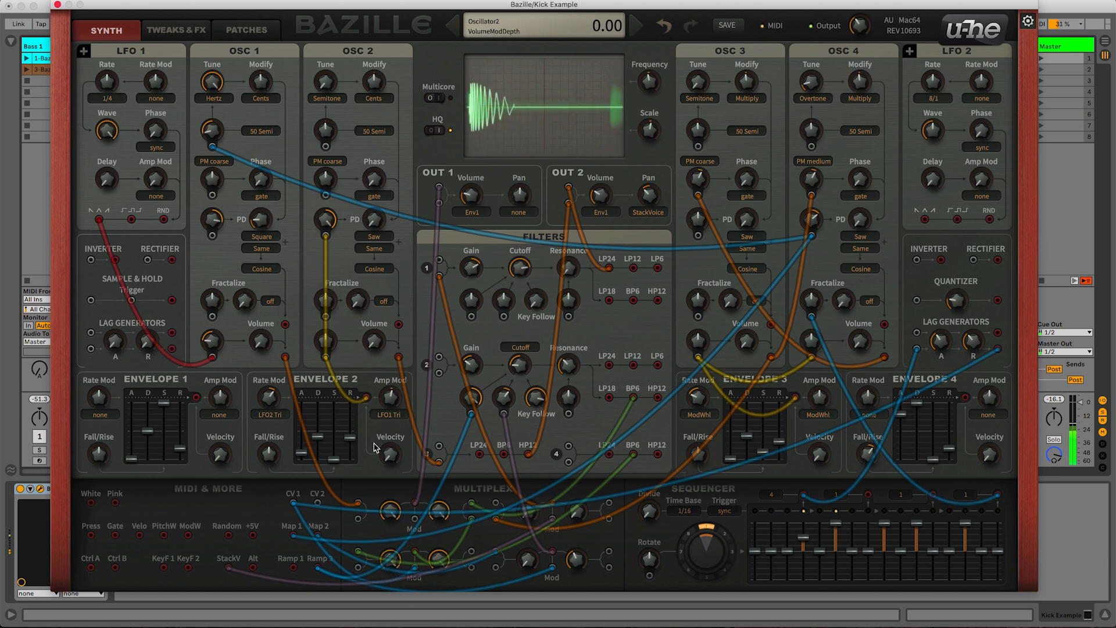
drag(390, 510, 384, 271)
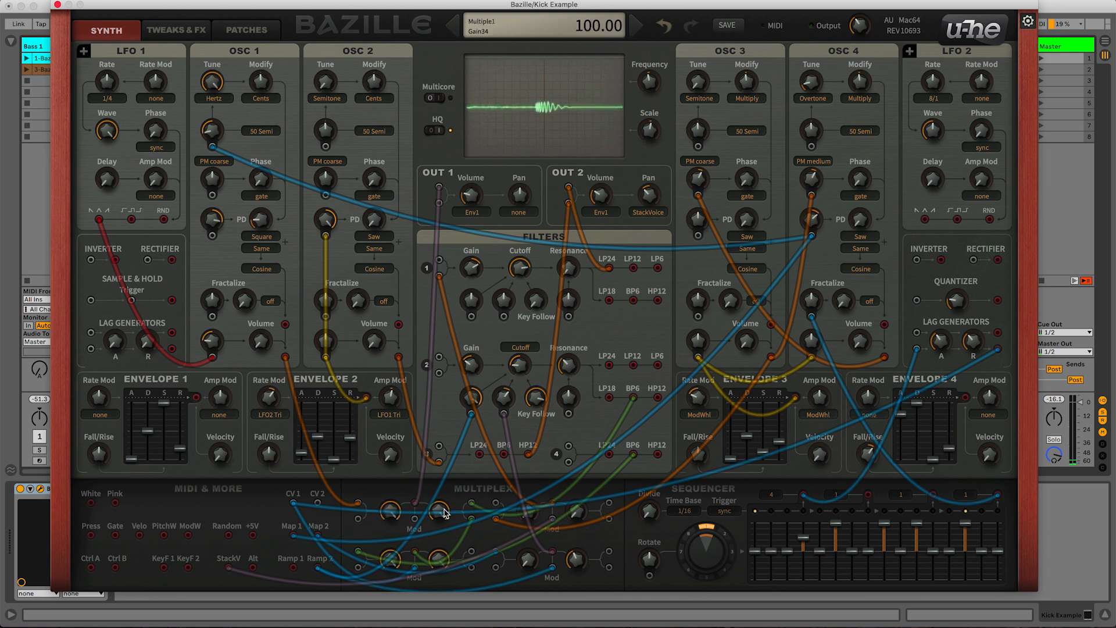
drag(439, 512, 439, 541)
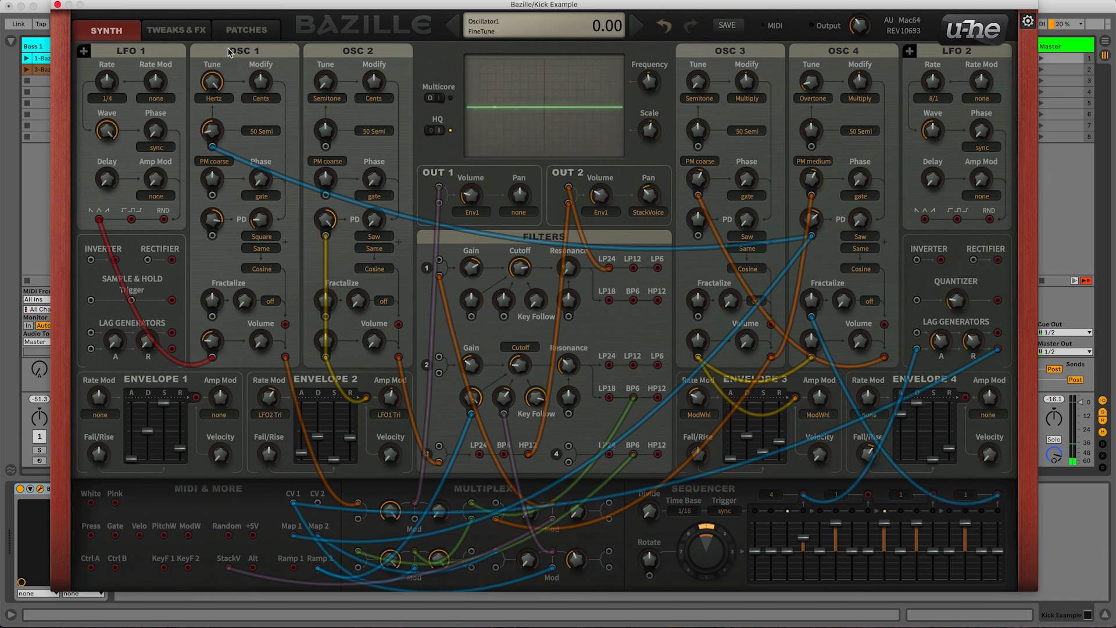
Switch off the Distortion and Delay effects in the Kick Example's Bazille and return to its synth page.
click(194, 33)
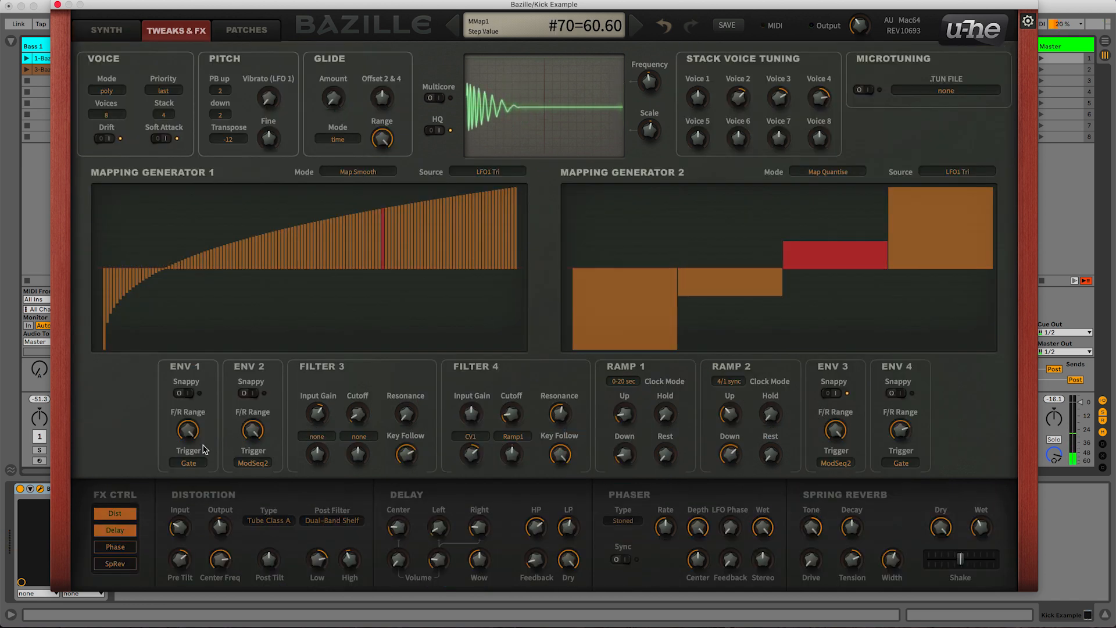
click(110, 515)
click(112, 529)
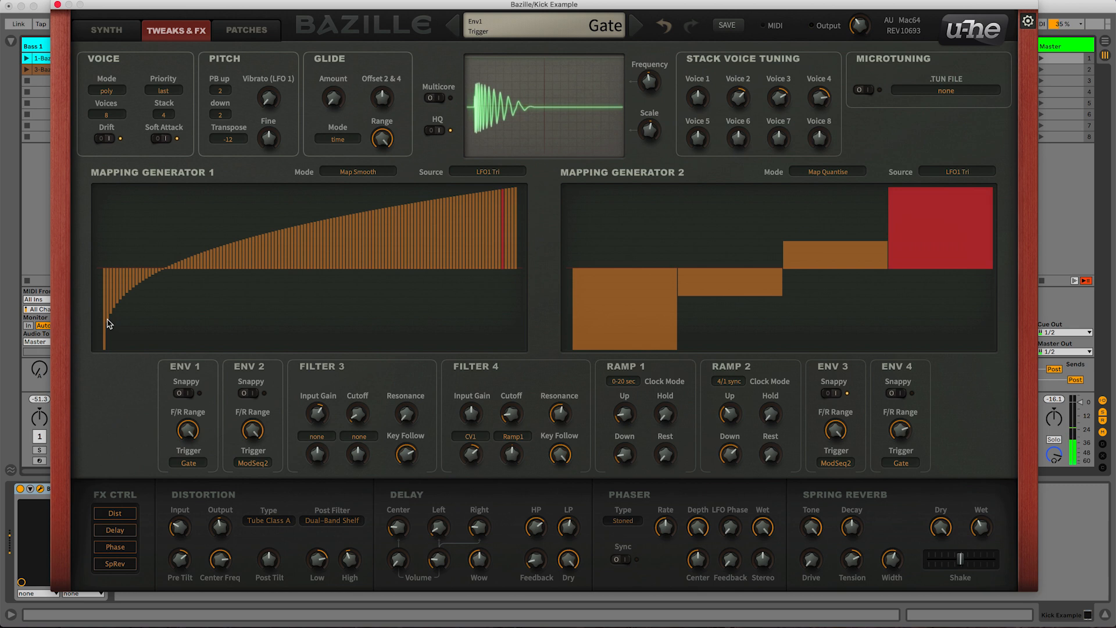
click(120, 32)
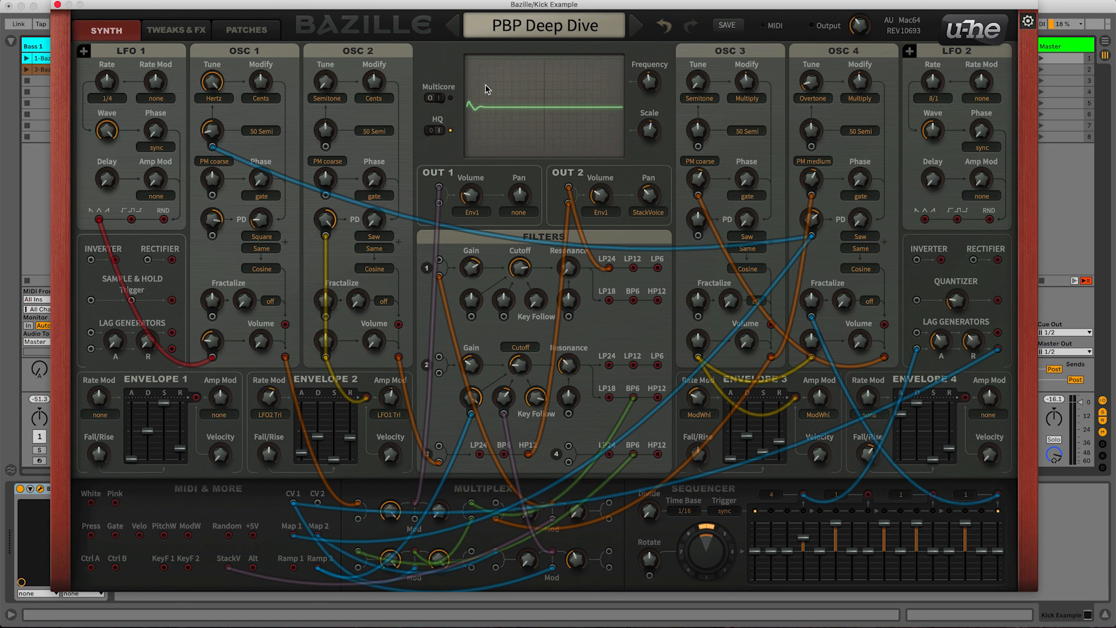
Set oscillator 1's volume modulation depth to -100.00 in the Kick Example patch.
drag(212, 340, 231, 414)
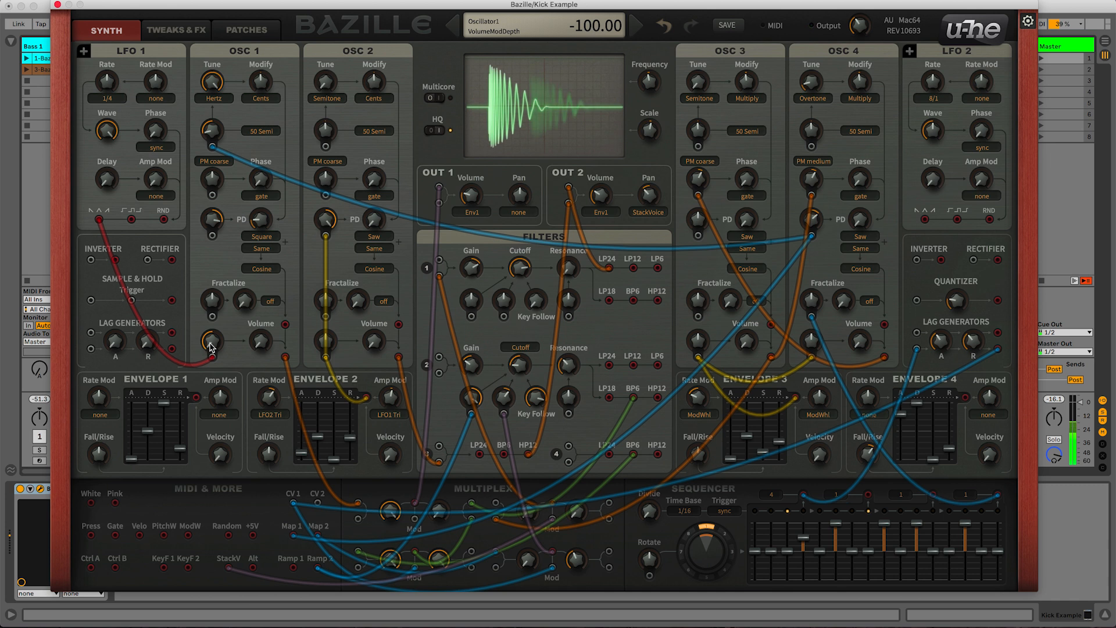
drag(222, 259, 224, 273)
drag(268, 180, 286, 216)
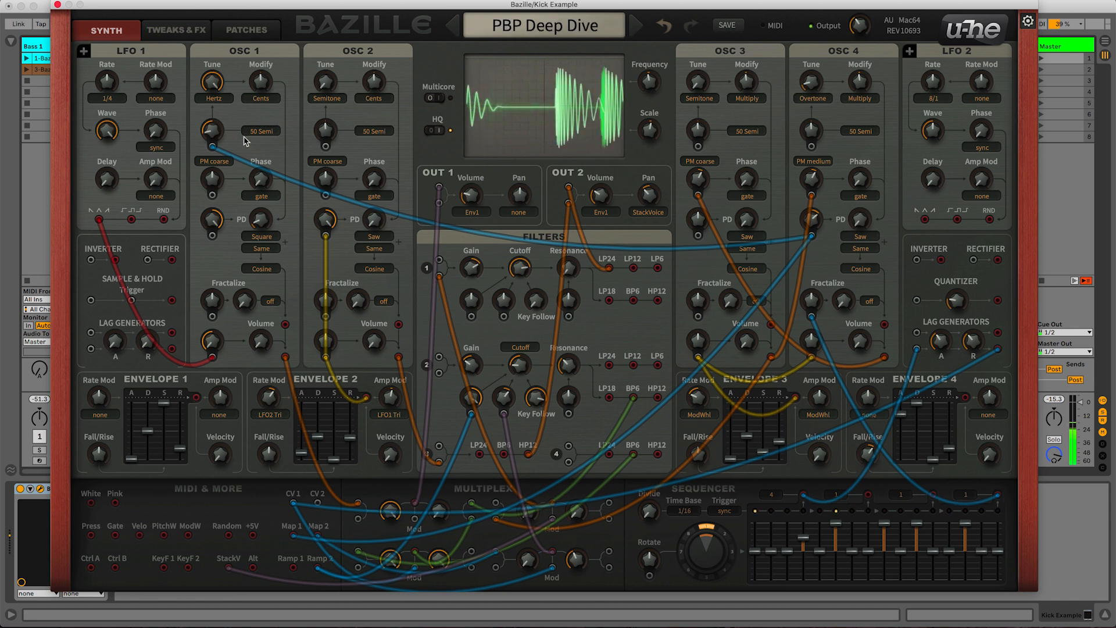
Close the Kick Example's Bazille window, then arm and solo the Snare Example track.
click(58, 4)
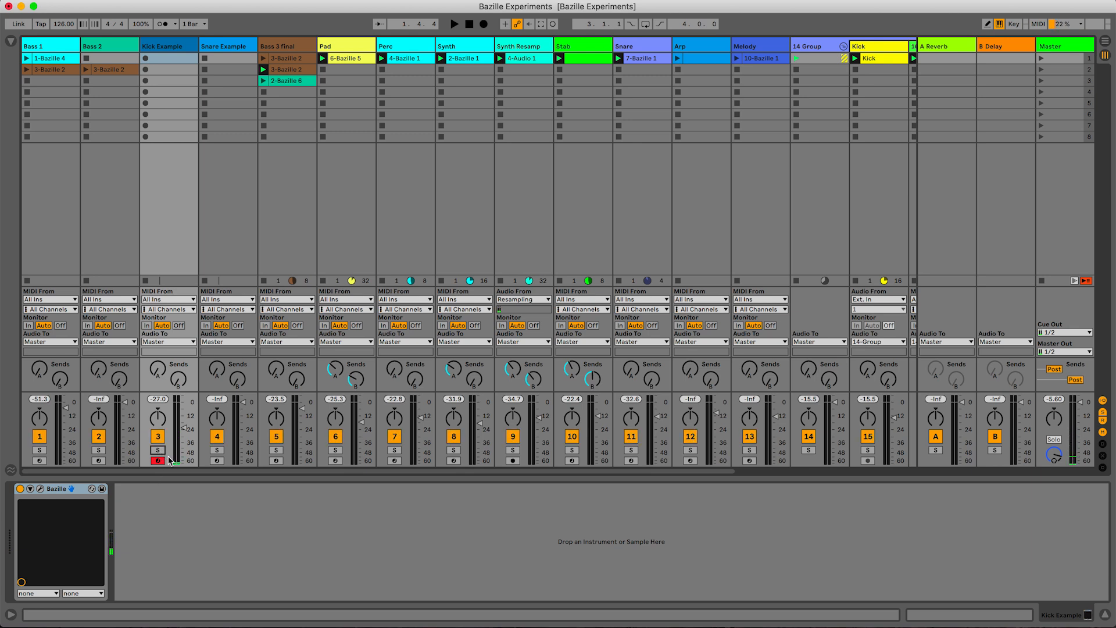
click(217, 461)
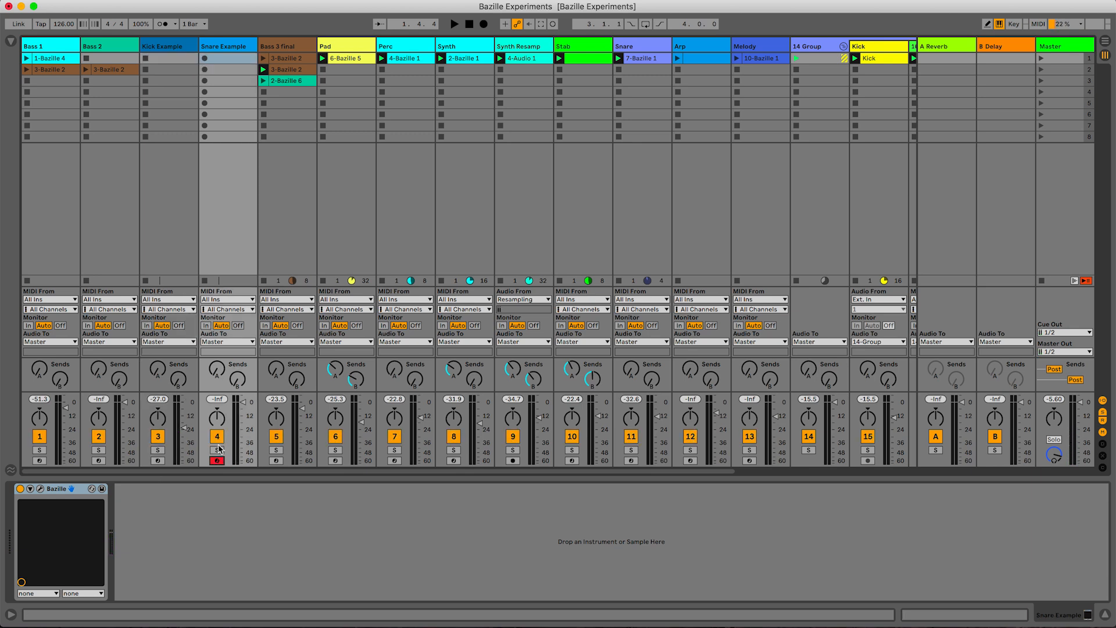
click(217, 451)
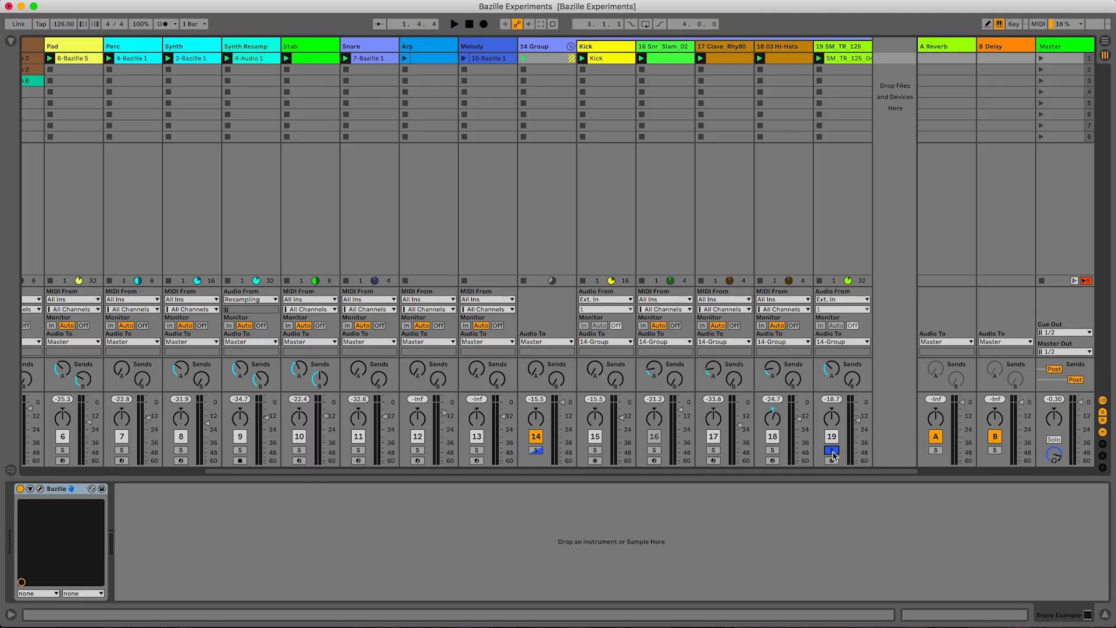
Play the soloed SM_TR_125 track 19, unsolo it to hear the full mix and stop playback.
key(space)
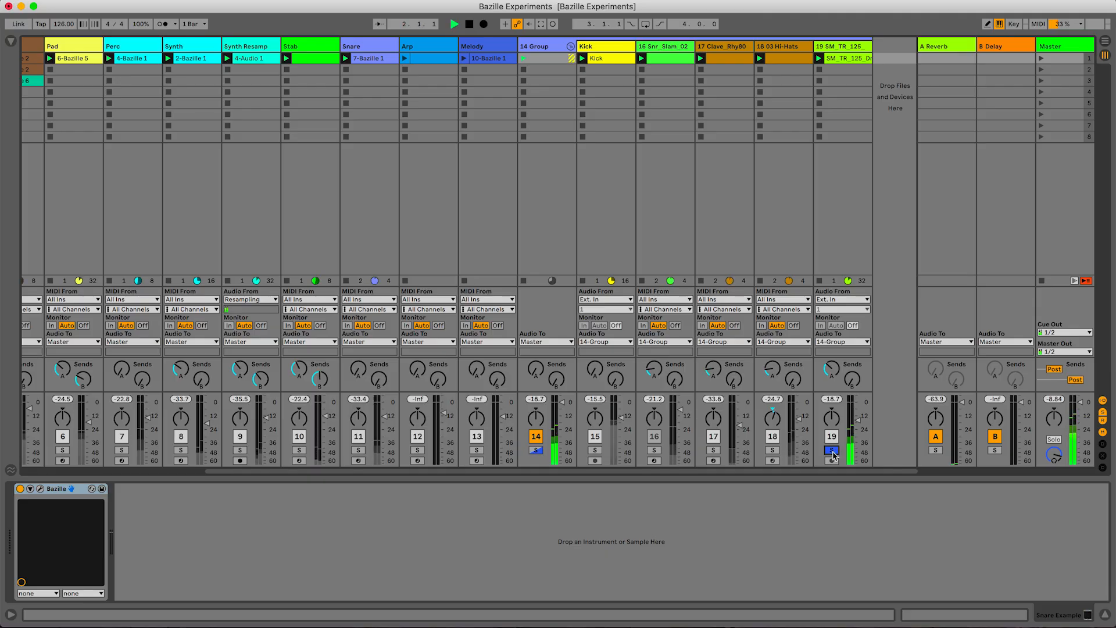
click(832, 452)
key(space)
scroll(727, 427, left, 2)
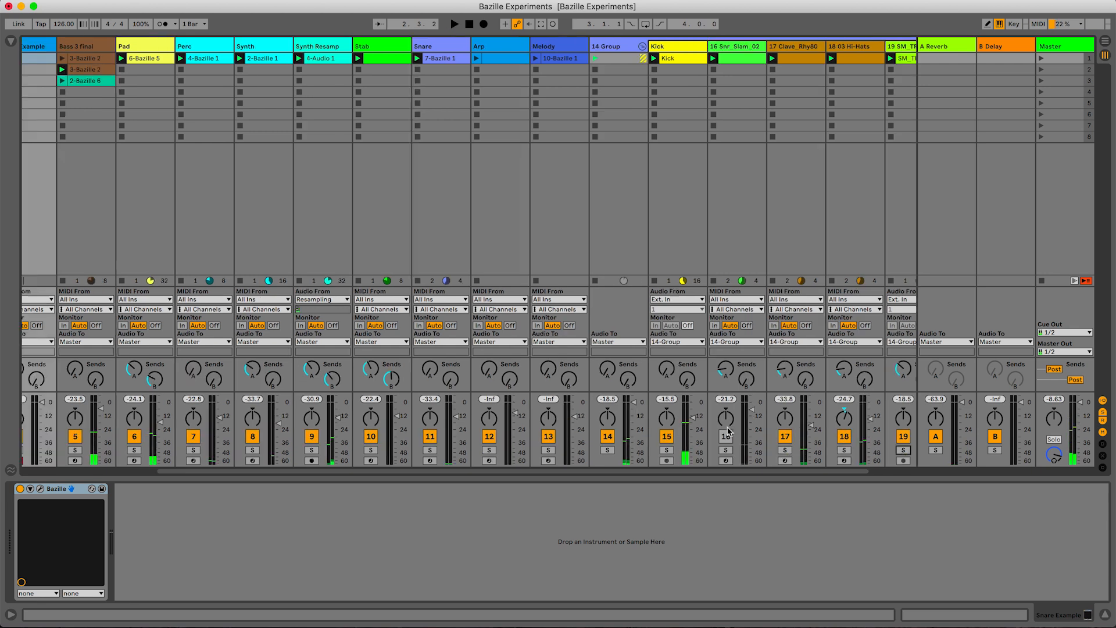
scroll(727, 430, left, 3)
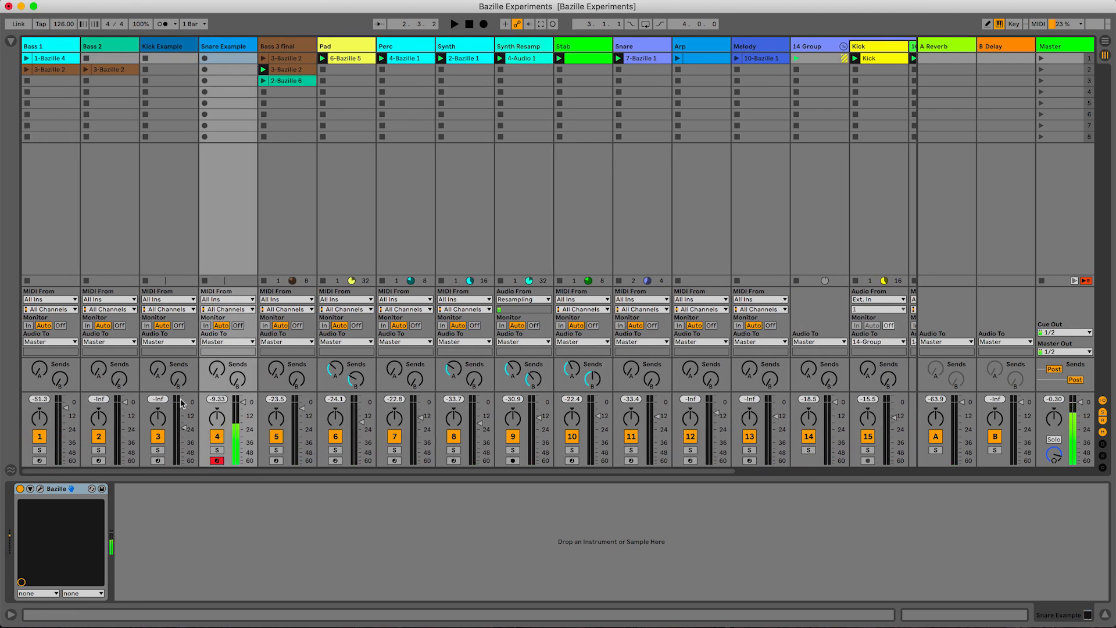
key(space)
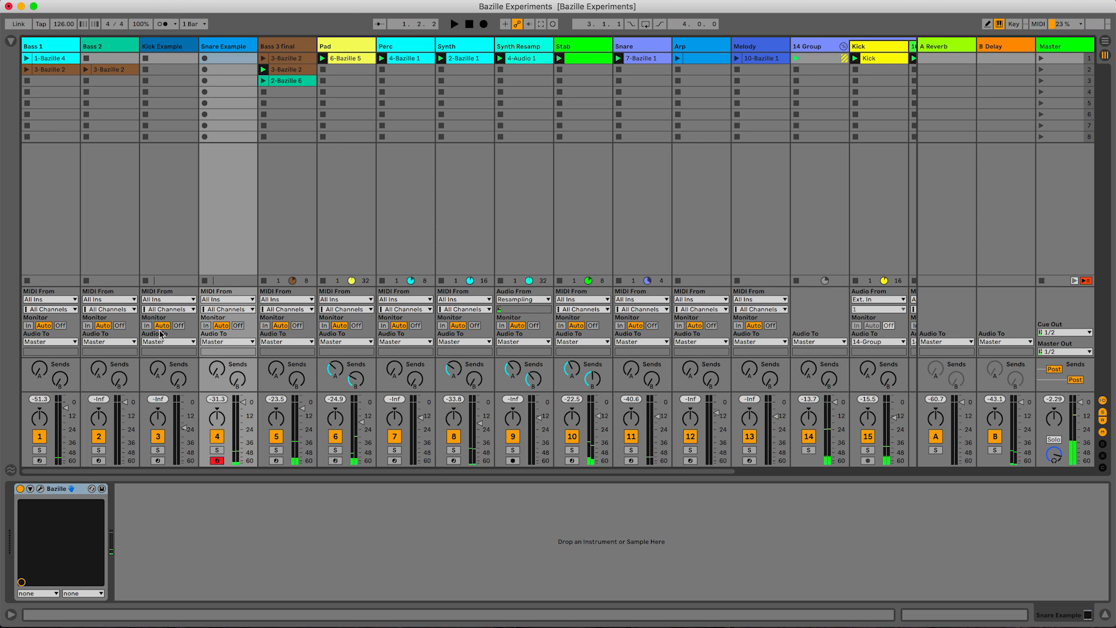
double_click(221, 59)
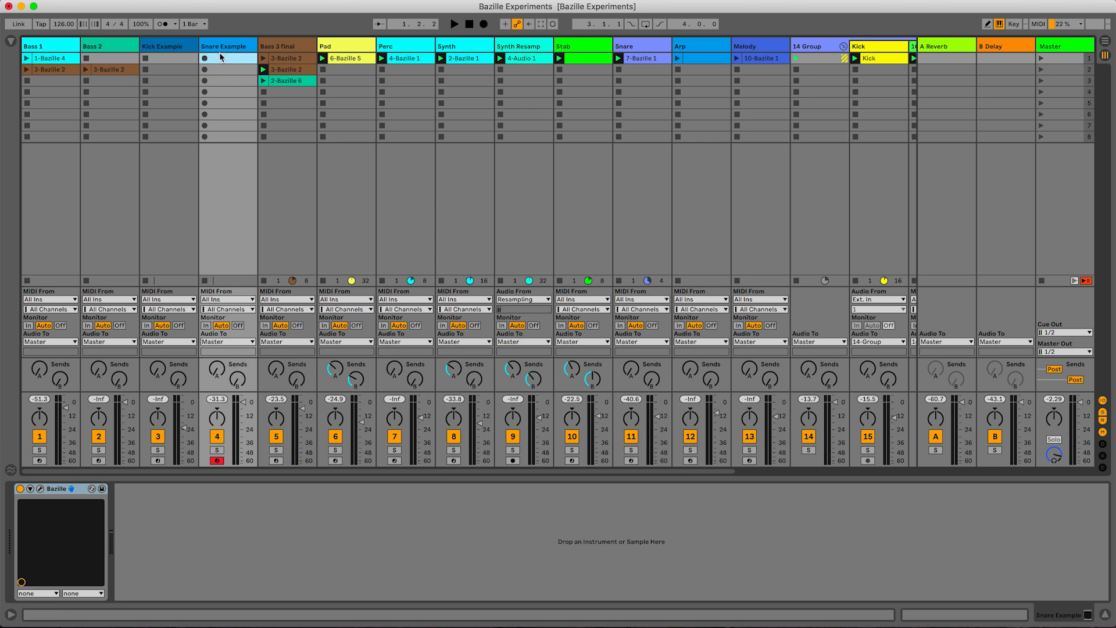
key(Delete)
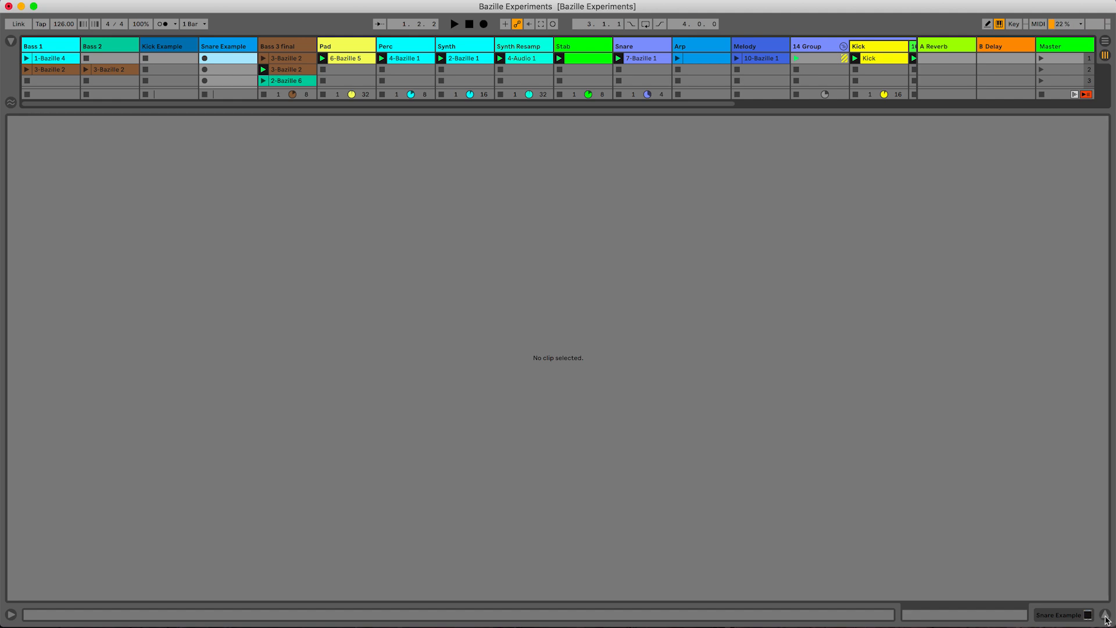
click(1105, 616)
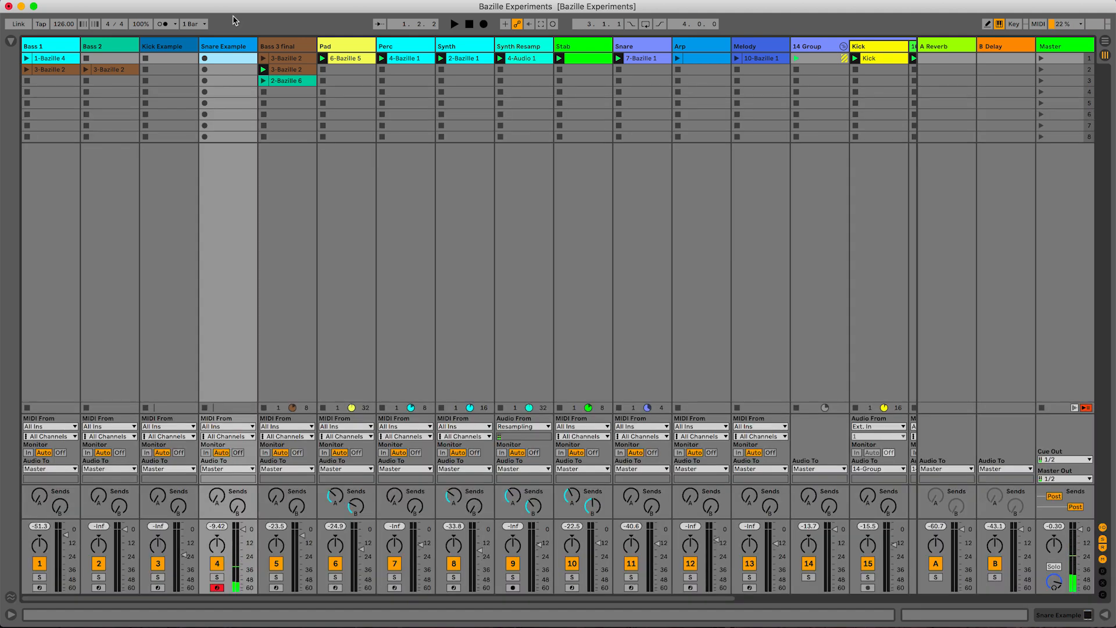
Show the Snare Example track's device and open its Bazille window, positioned slightly higher on the screen.
double_click(226, 50)
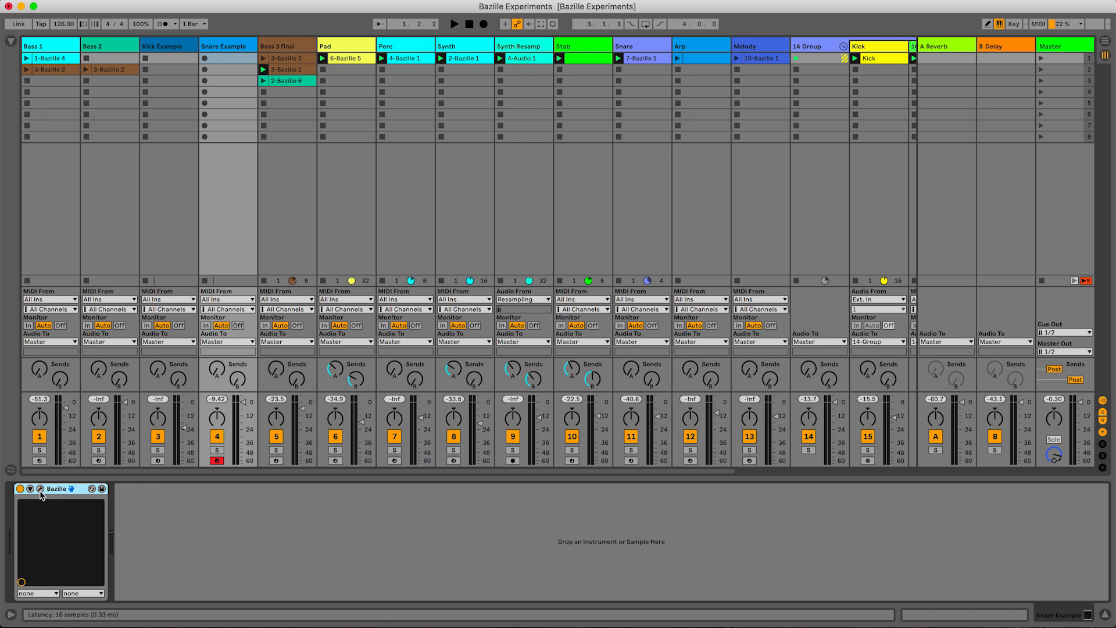
click(41, 488)
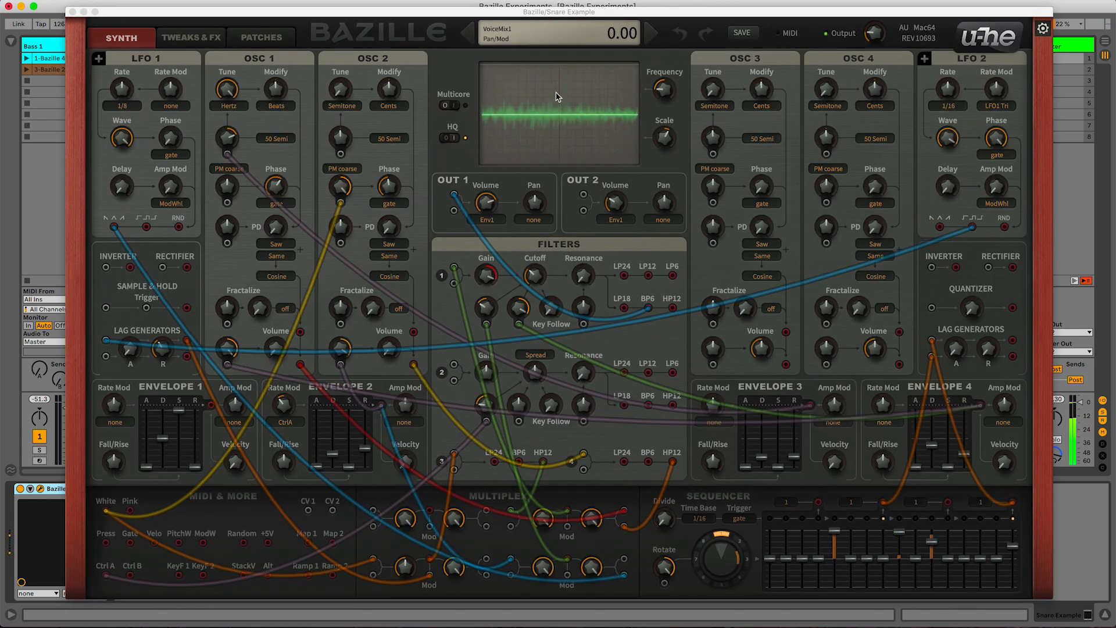
drag(596, 15, 600, 8)
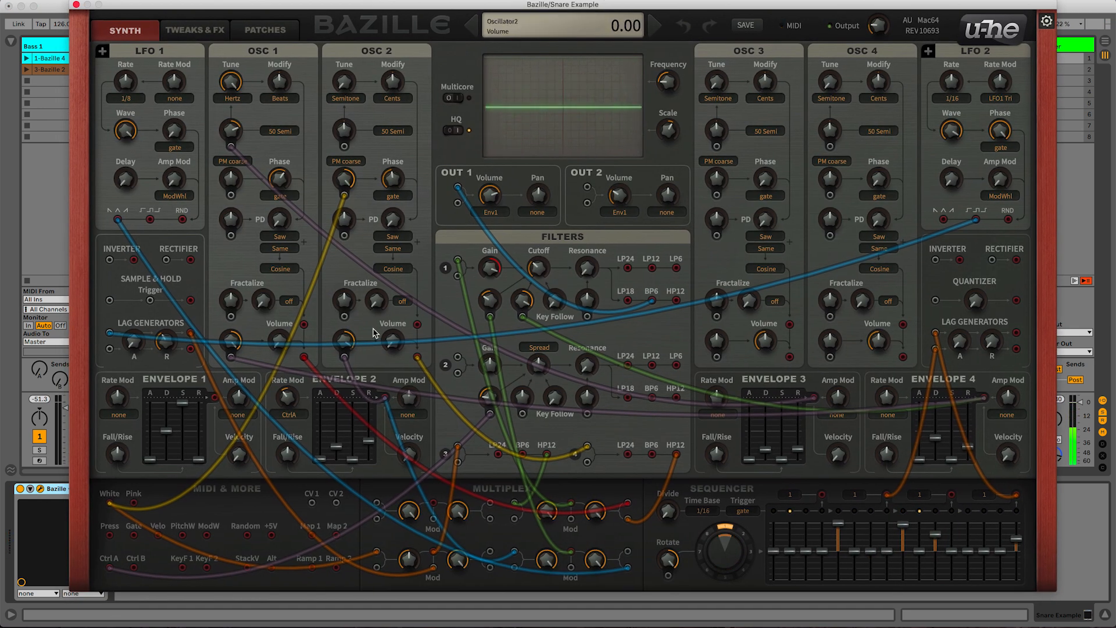
Audition the snare with oscillator 2's volume modulation depth reset to 0.00, and raise the depth back up.
double_click(345, 341)
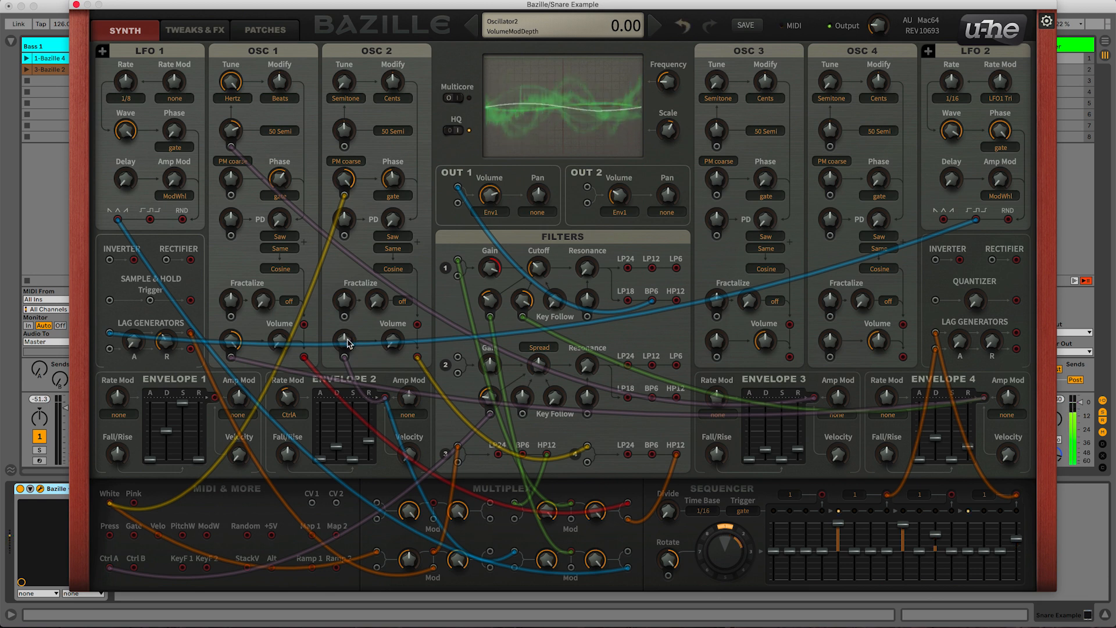
drag(347, 343, 360, 267)
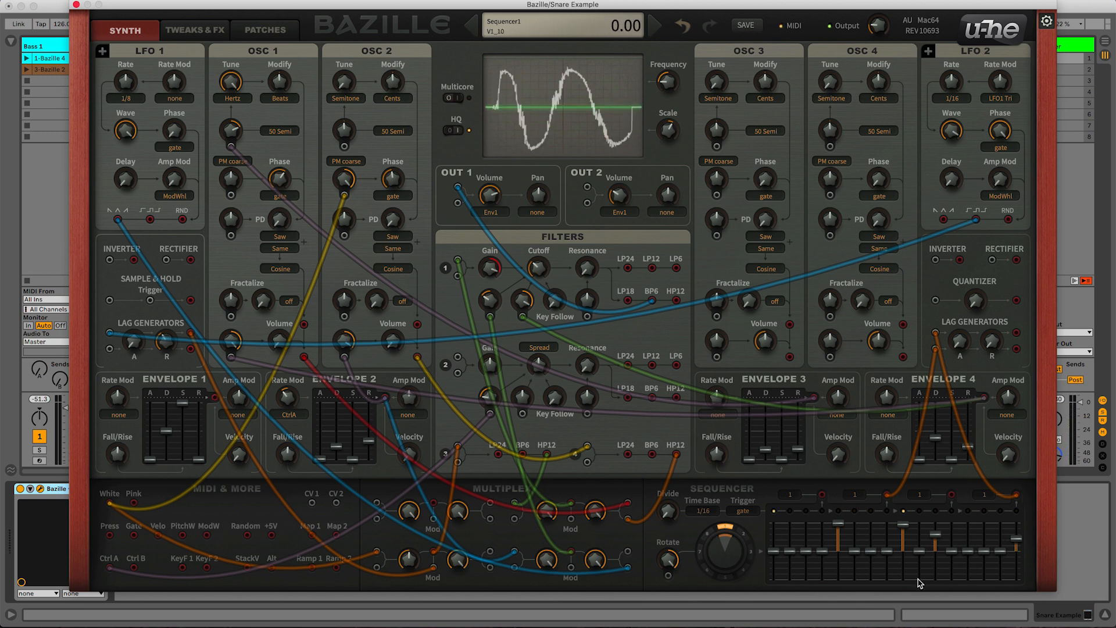
Lower the fifth step of the snare patch's sequencer to hear the change, and raise it back to its maximum.
drag(837, 530, 839, 570)
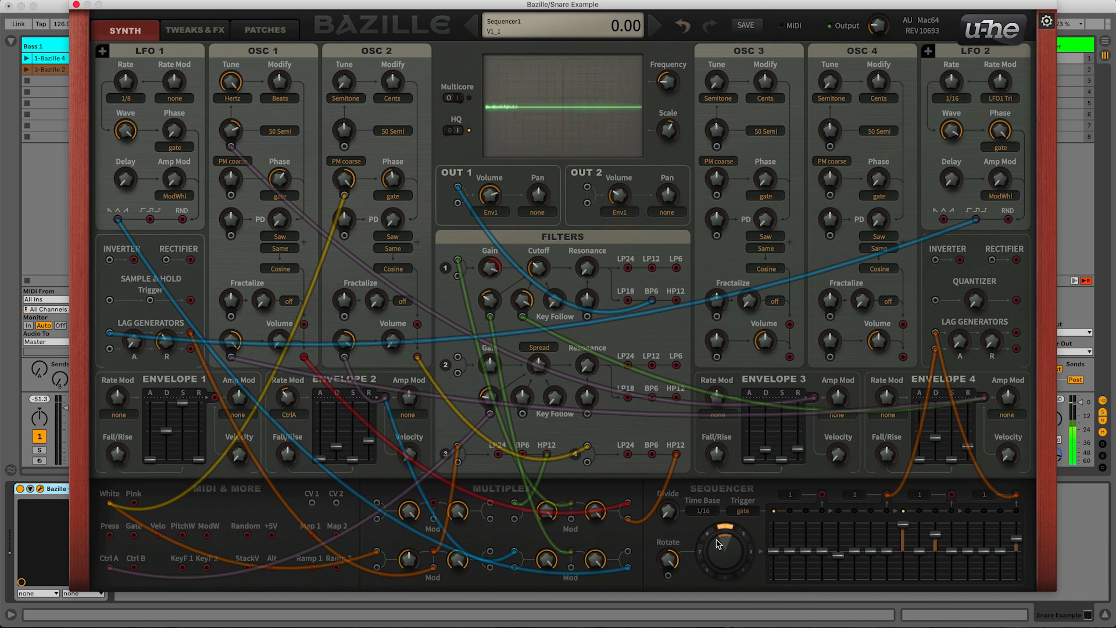
drag(837, 551, 838, 518)
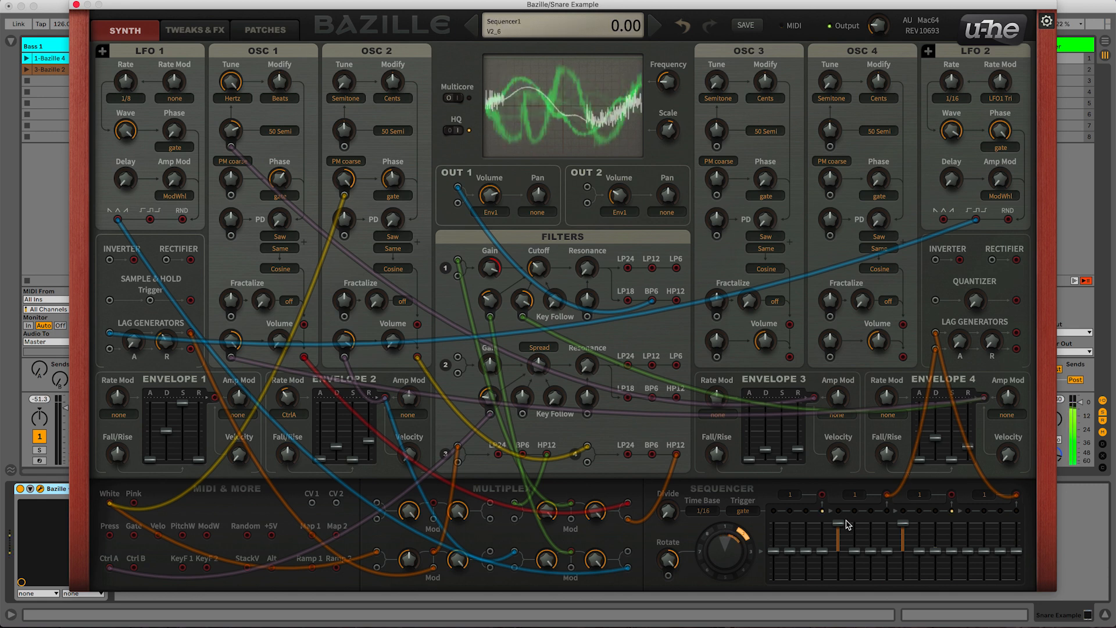
drag(840, 524, 854, 453)
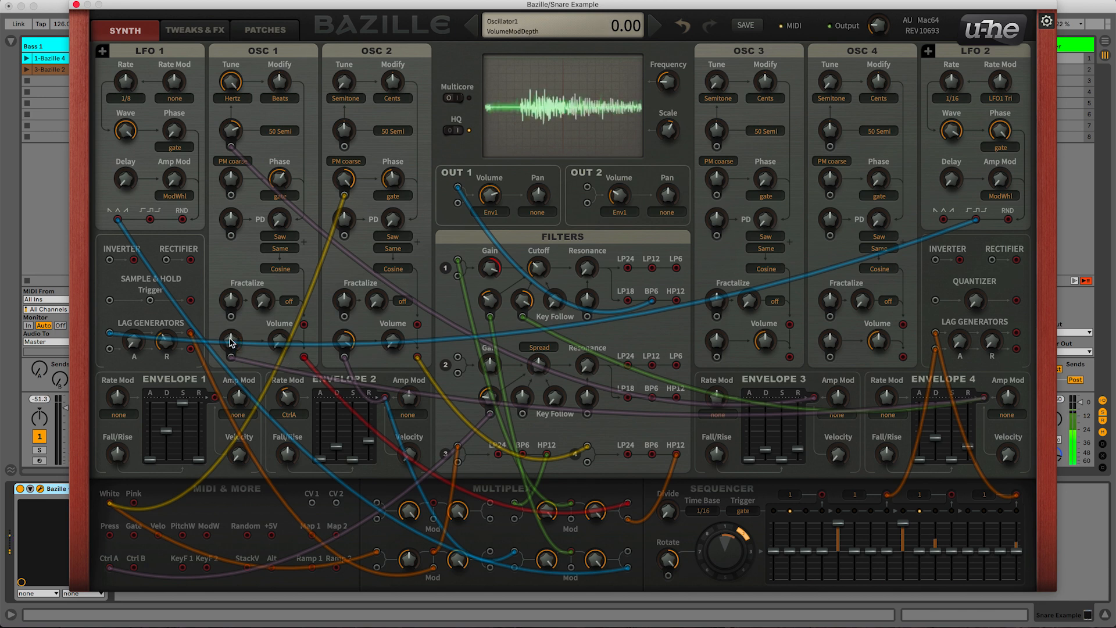
Switch off the Distortion, Spring Reverb and Delay effects in the Snare Example's Bazille and return to its synth page.
click(194, 34)
click(260, 34)
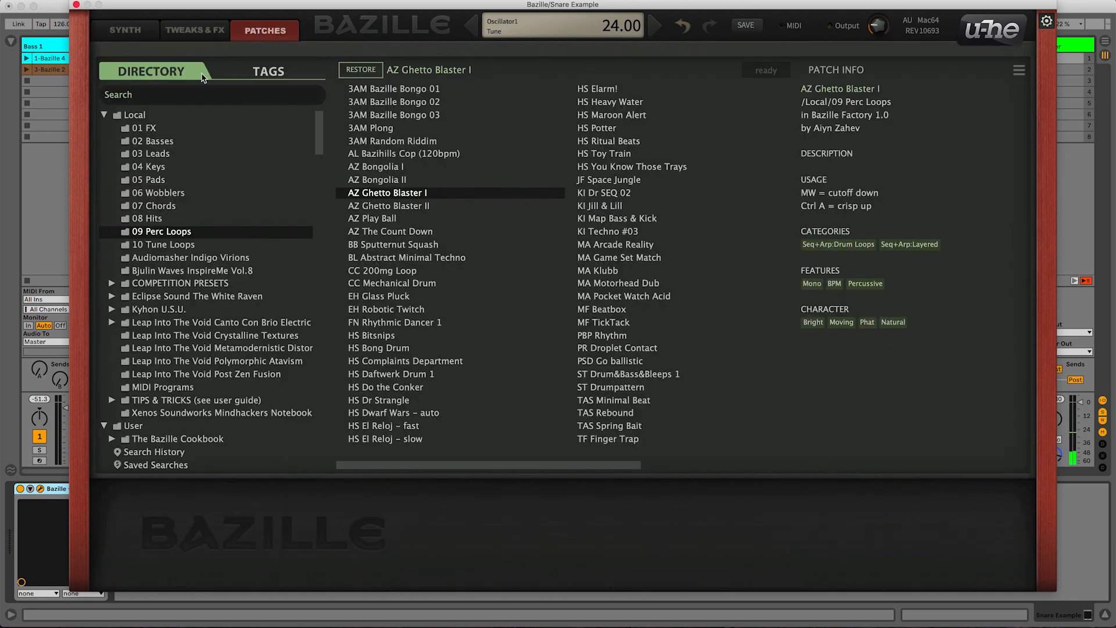
click(212, 32)
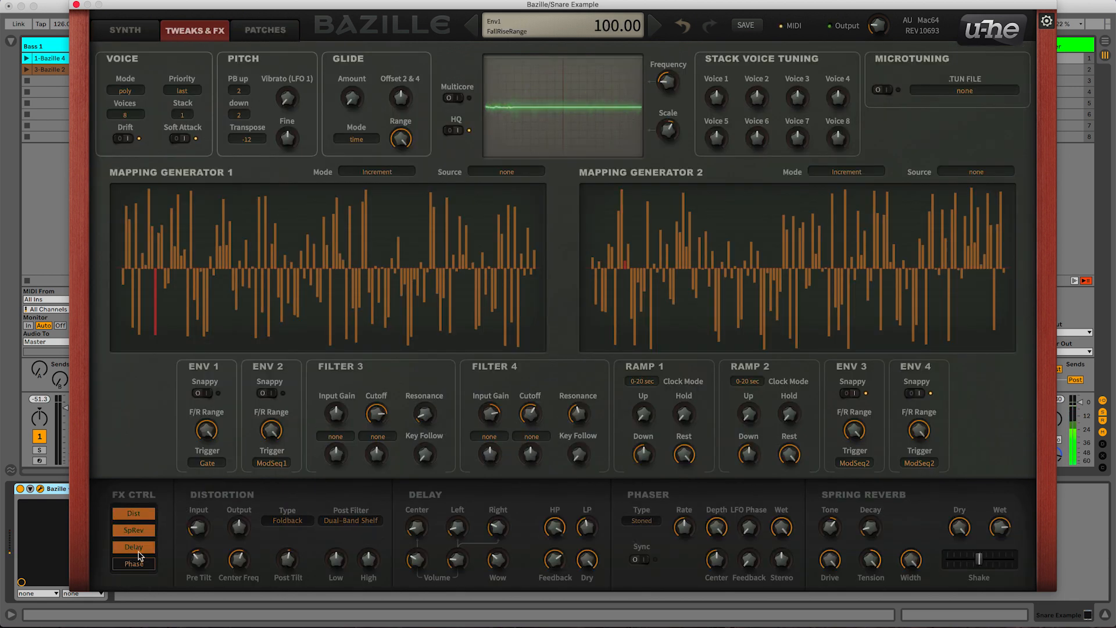
click(140, 532)
click(141, 515)
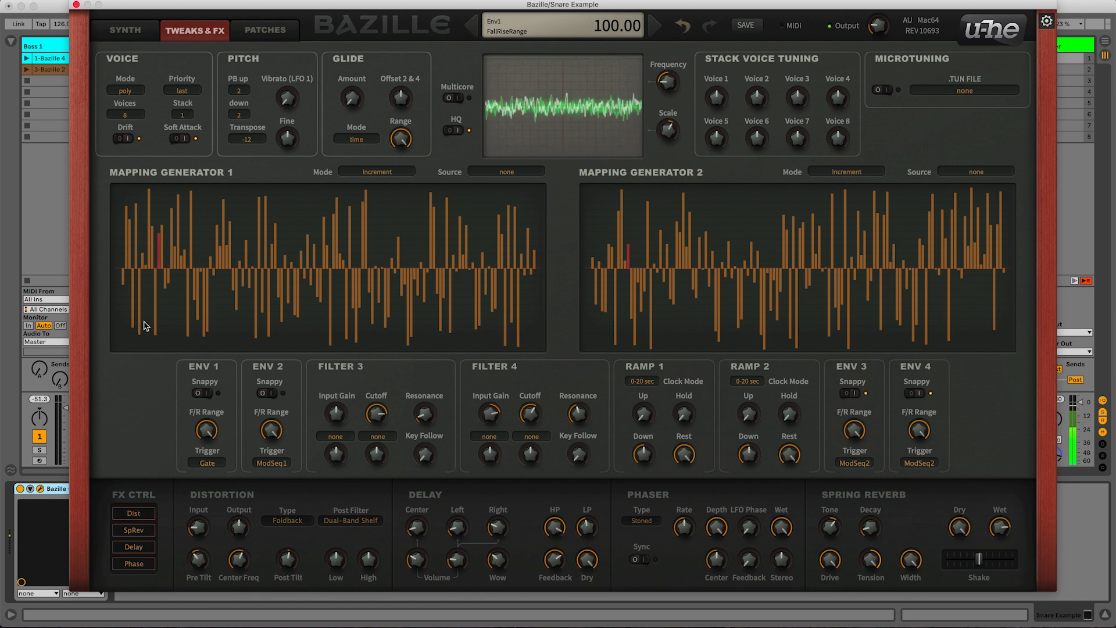
click(131, 36)
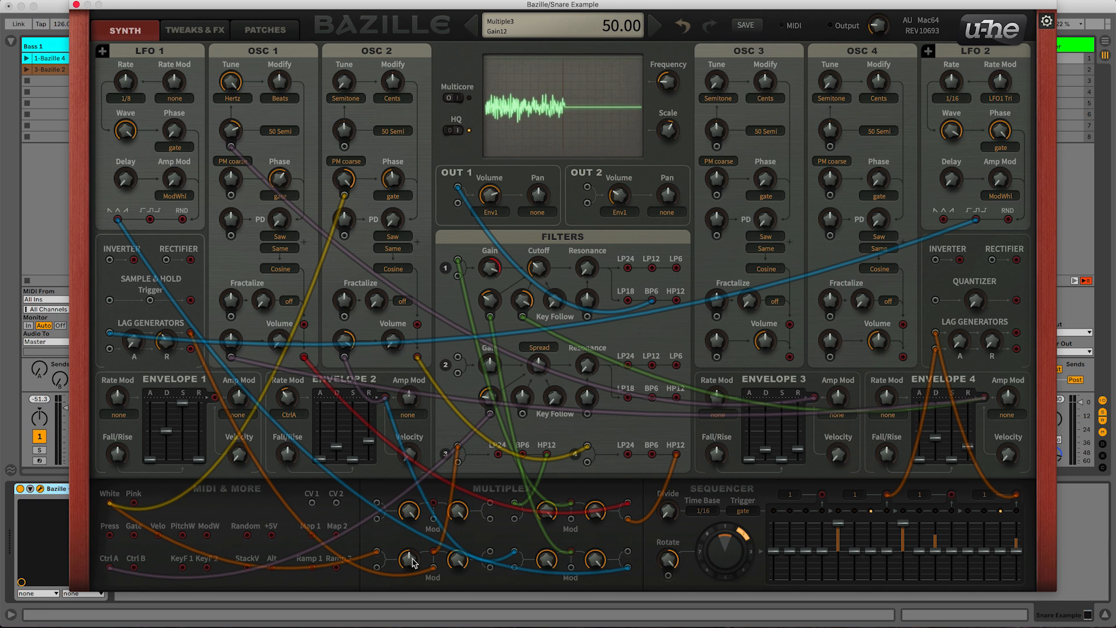
Adjust the gain knobs of Multiple 3 and Multiple 1 in the Snare Example patch.
drag(411, 560, 461, 603)
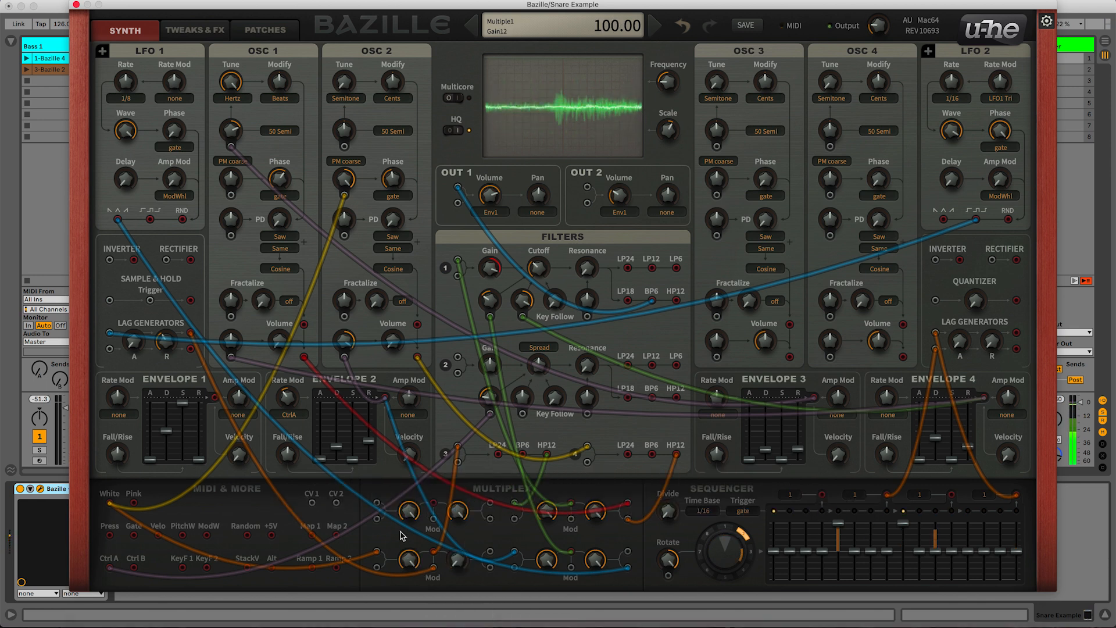
drag(414, 511, 414, 558)
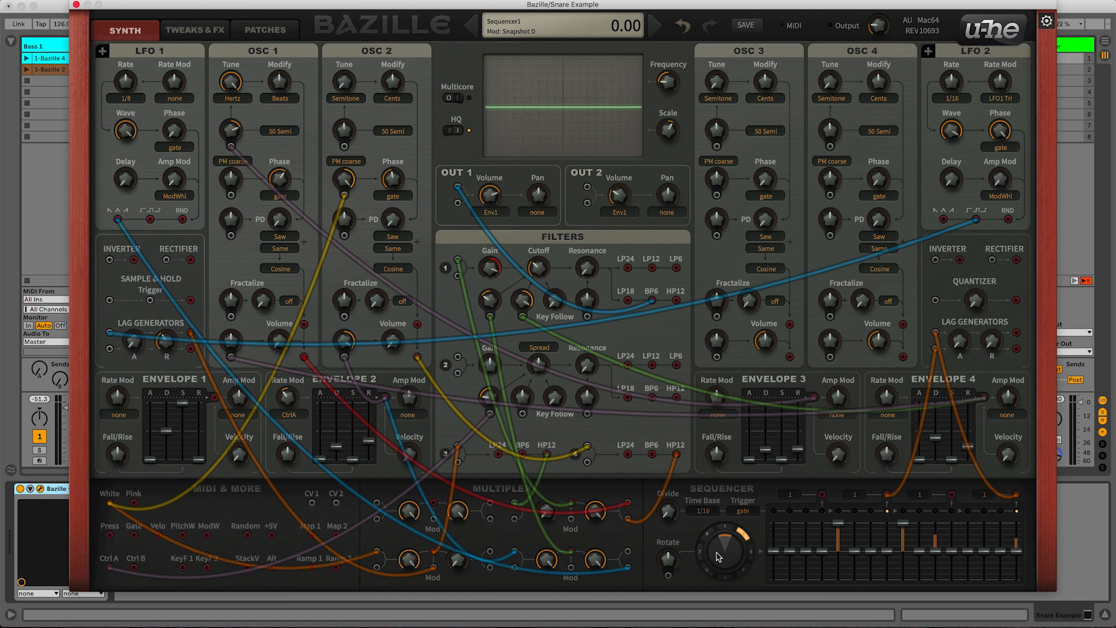
Return the sequencer to its first snapshot position and set its fifth step to 100.00.
click(723, 526)
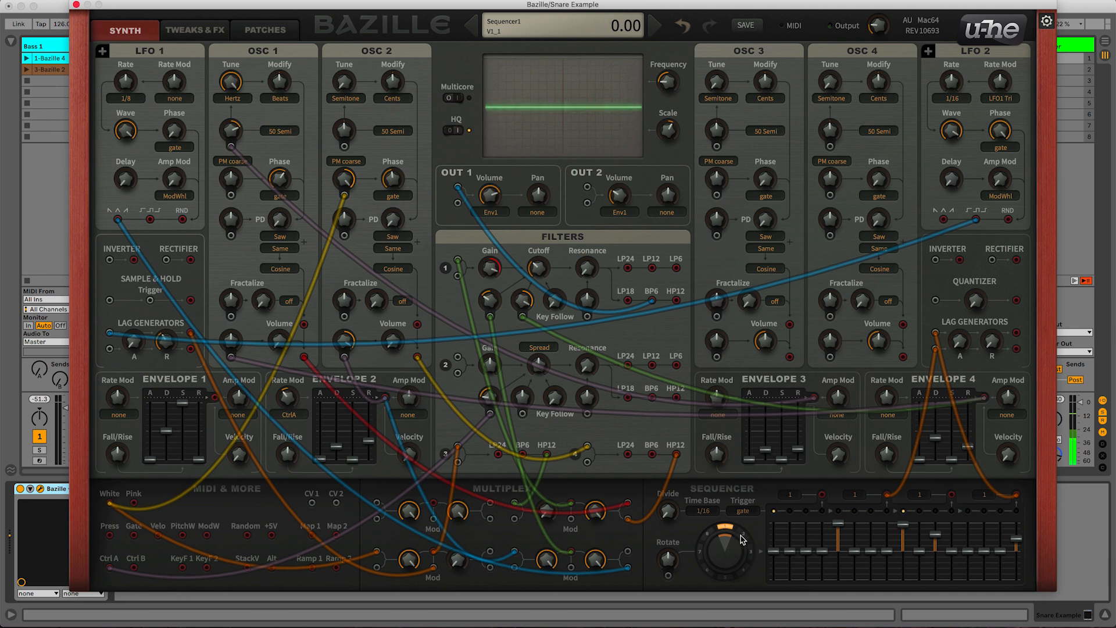
drag(844, 529, 851, 469)
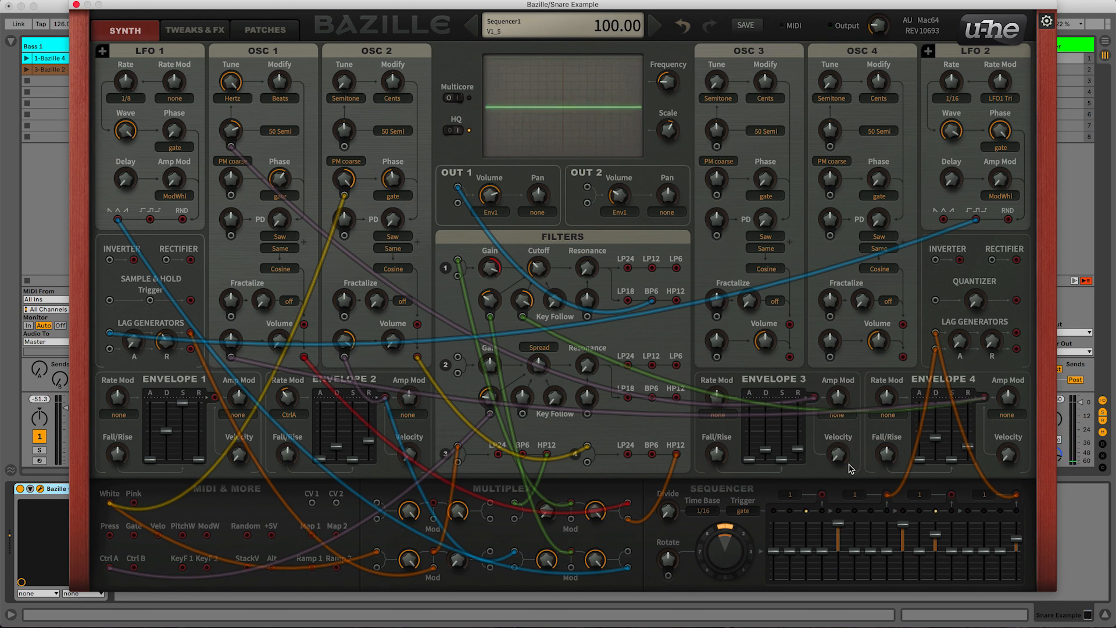
Set Envelope 2's decay to 22.00 in the Snare Example patch.
mouse_move(368, 447)
mouse_down()
mouse_move(370, 460)
mouse_move(342, 417)
mouse_move(358, 457)
mouse_up()
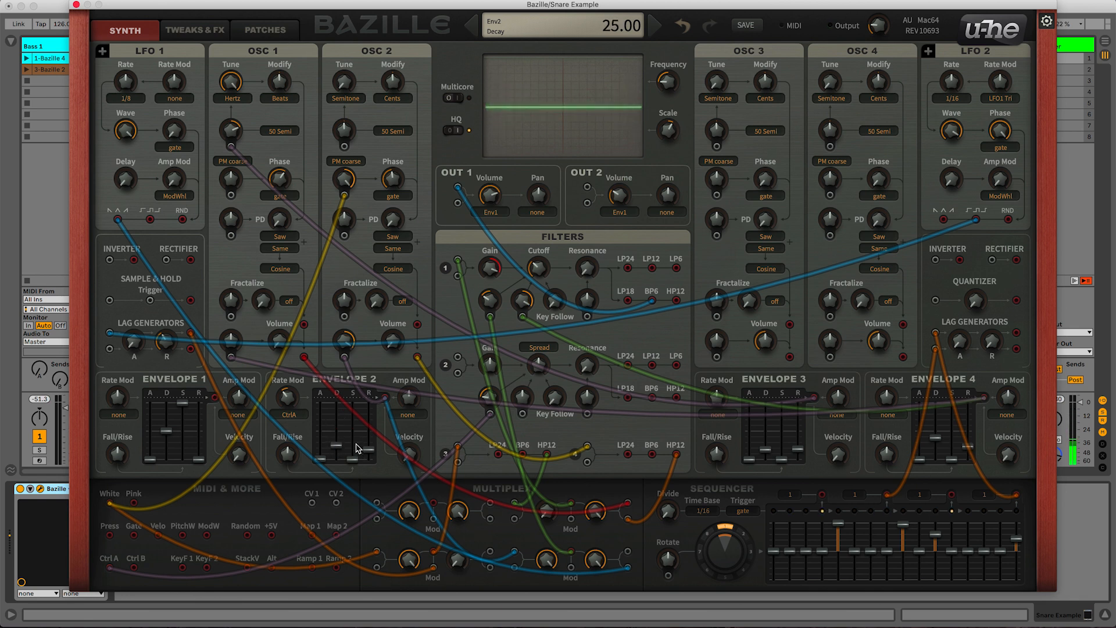
drag(357, 449, 358, 450)
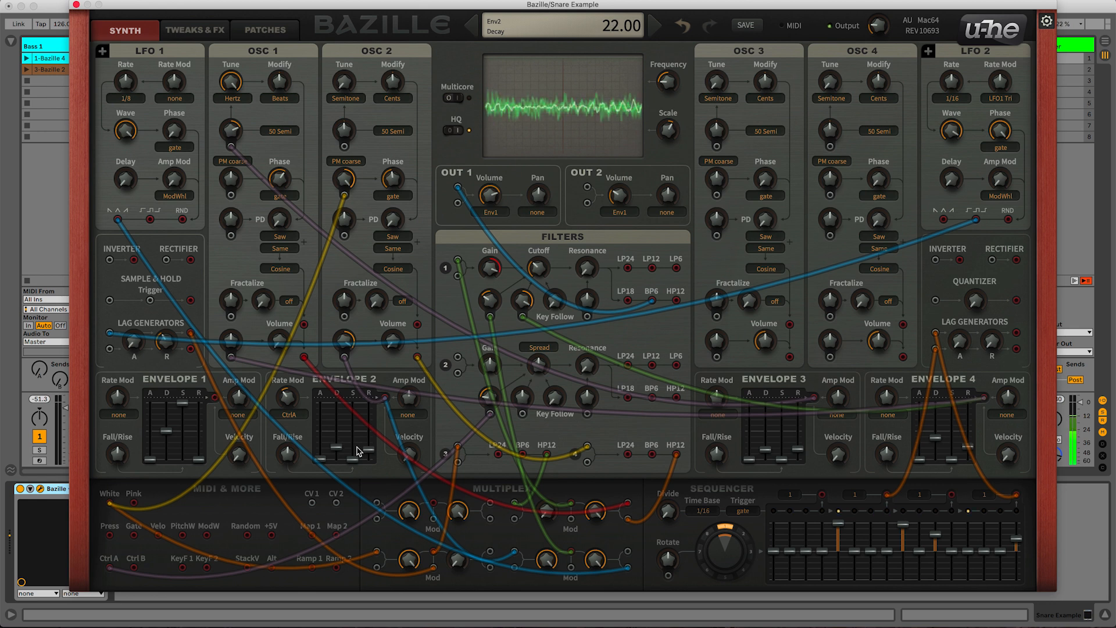
Switch the Distortion effect back on for the snare patch and toggle its Spring Reverb and Phaser effects.
click(211, 35)
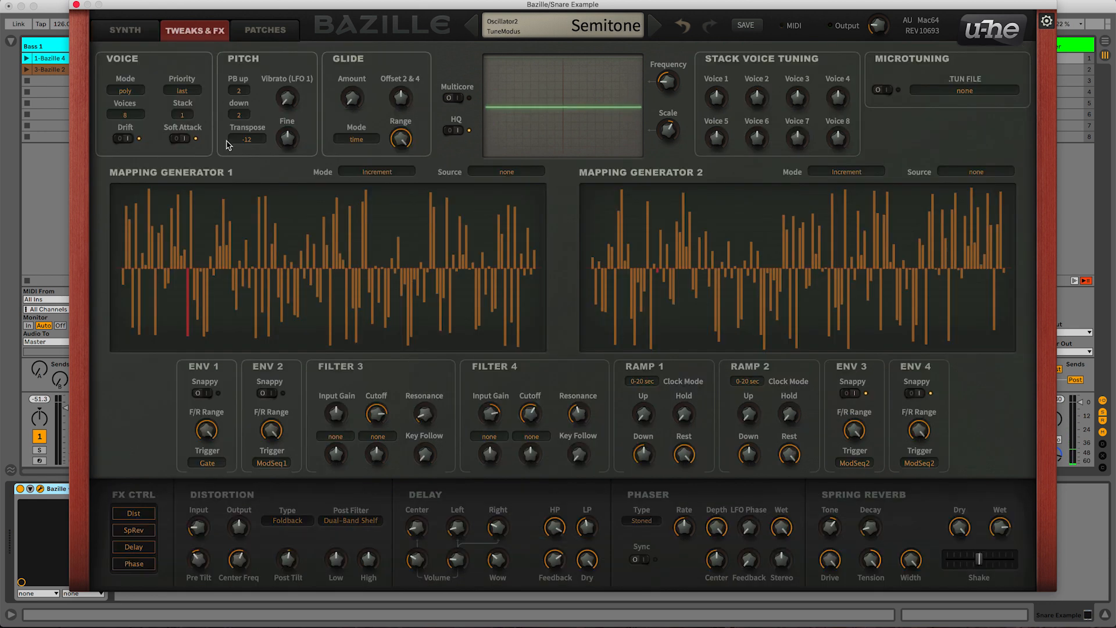
click(148, 516)
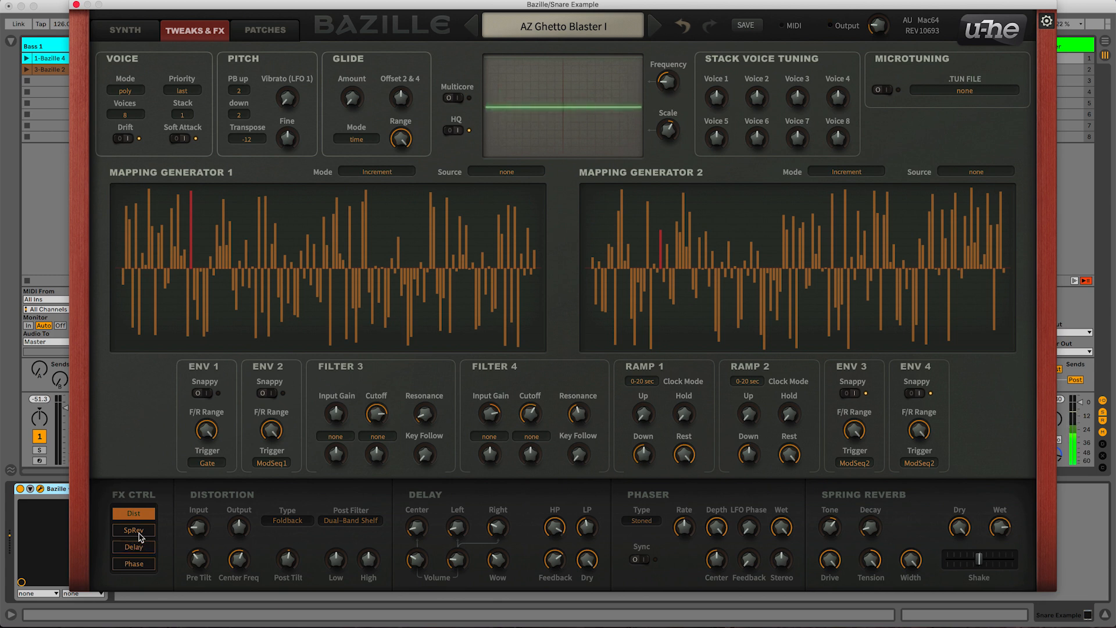
click(139, 532)
click(141, 565)
click(139, 531)
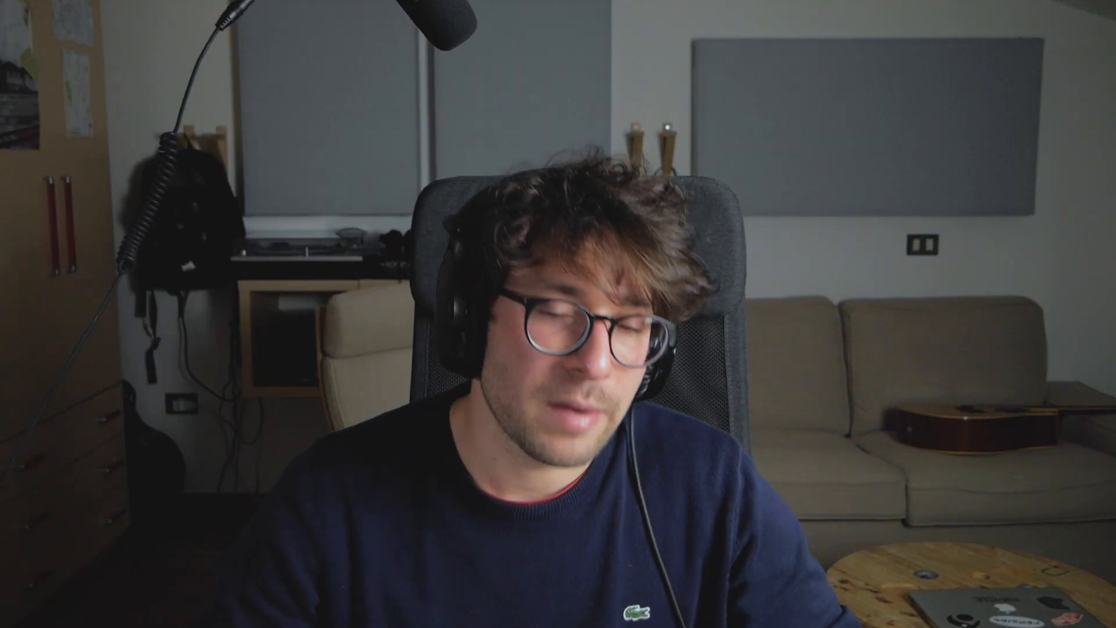